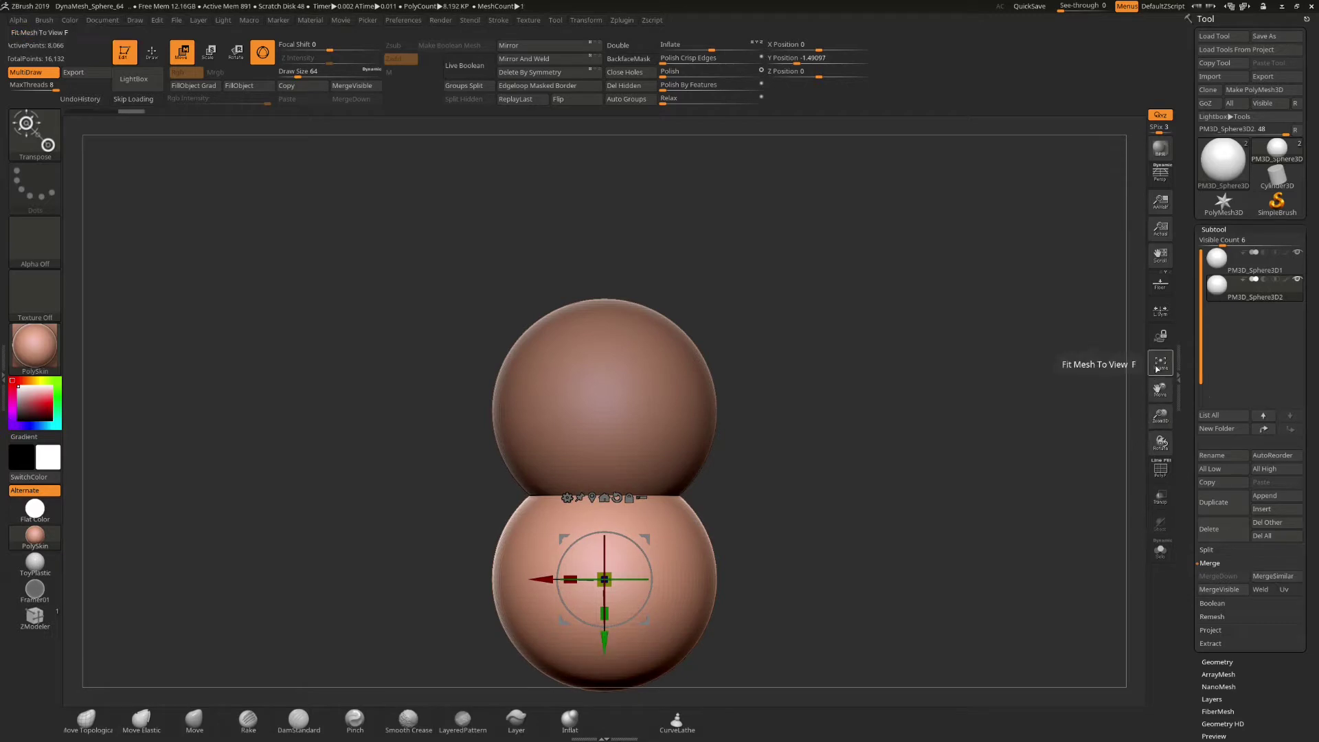
Select the upper sphere's subtool PM3D_Sphere3D1 and insert a Cylinder3D subtool after it.
left_click(1161, 362)
mouse_move(1161, 416)
left_mouse_down()
mouse_move(1159, 428)
mouse_move(1136, 420)
left_mouse_up()
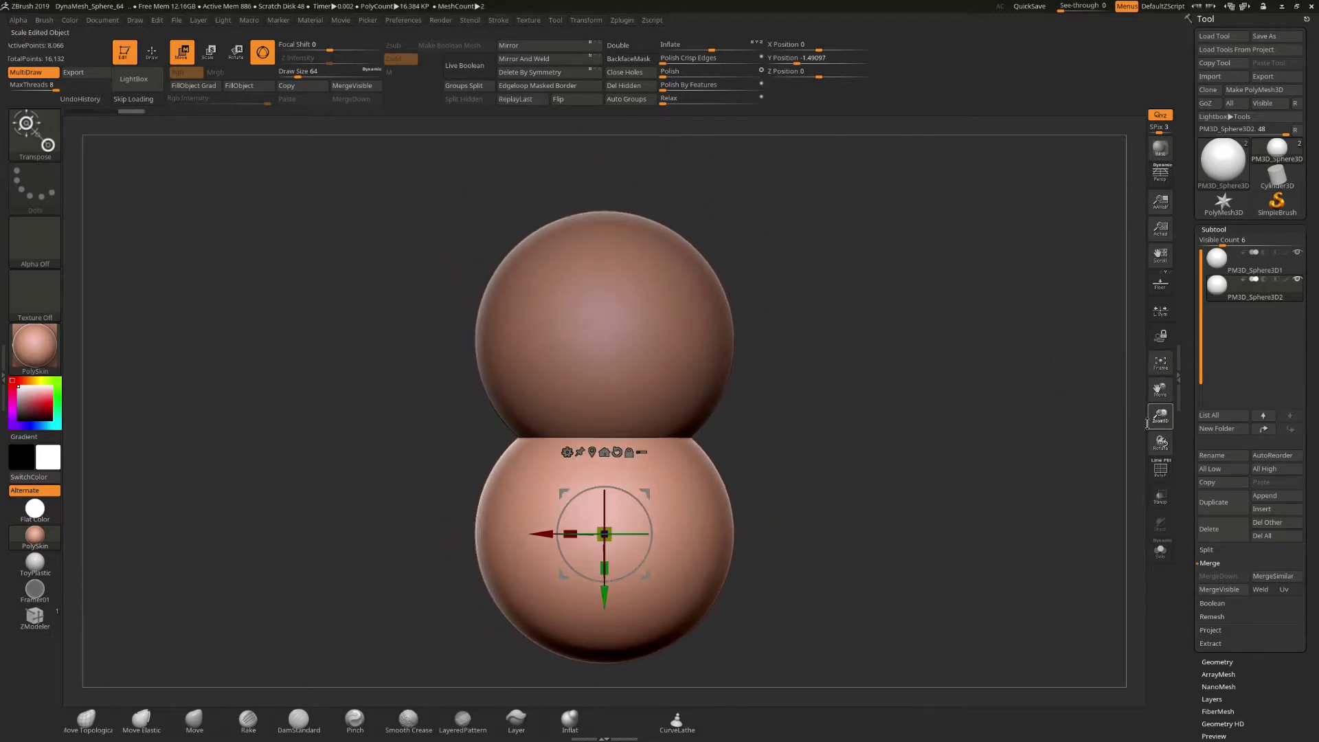
left_click(154, 59)
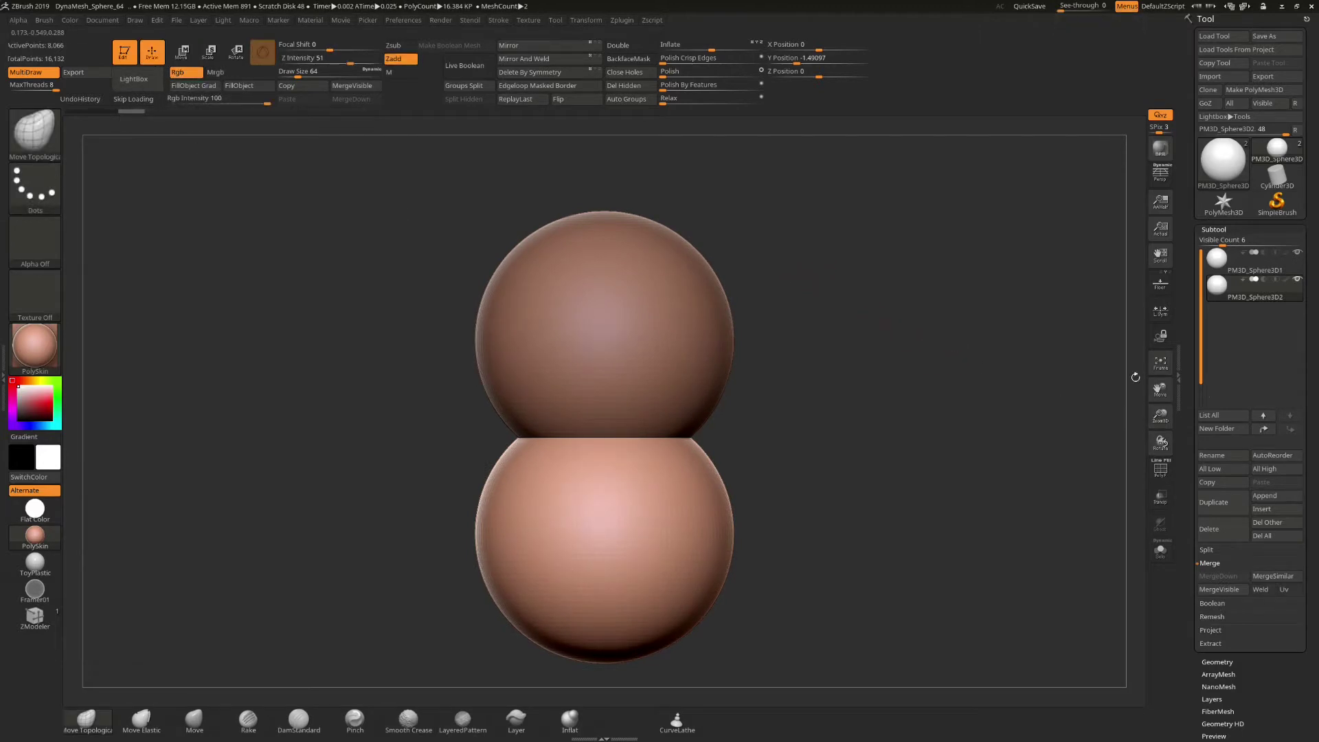
left_click(1242, 270)
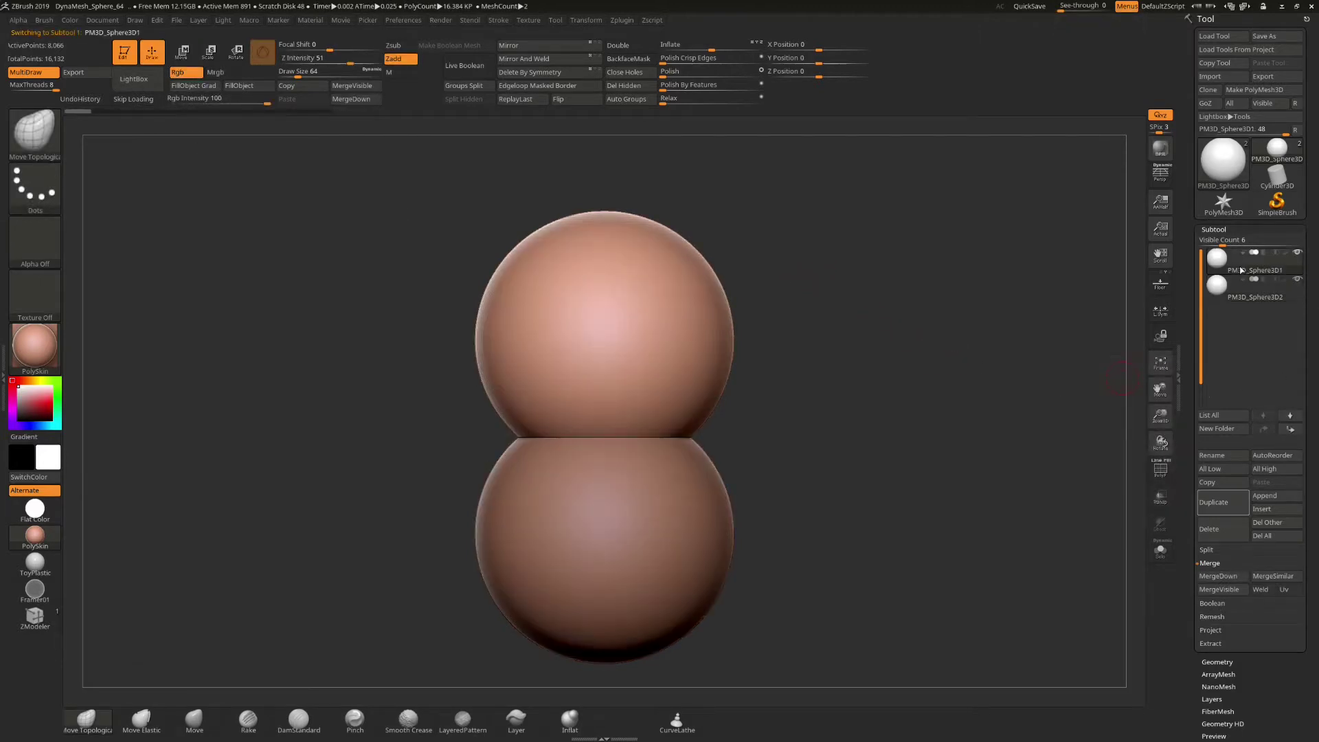
mouse_move(1243, 270)
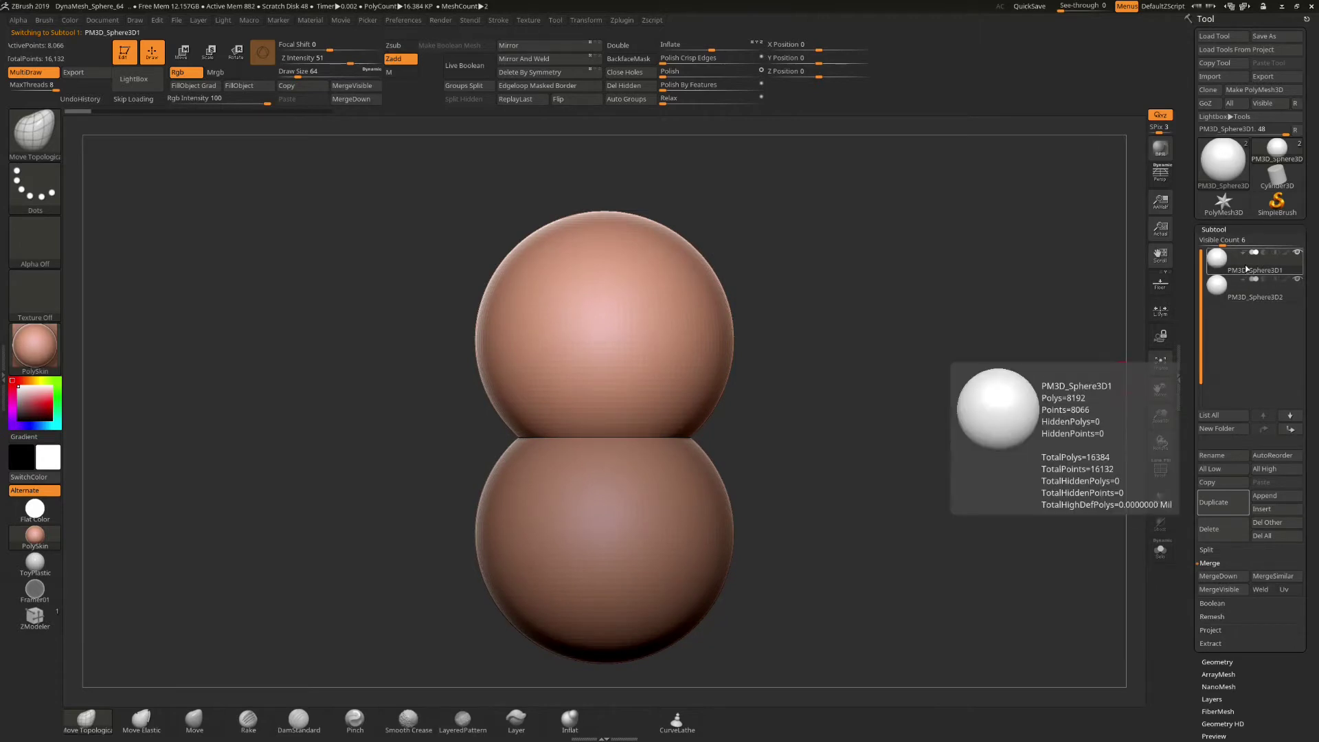
mouse_move(1247, 295)
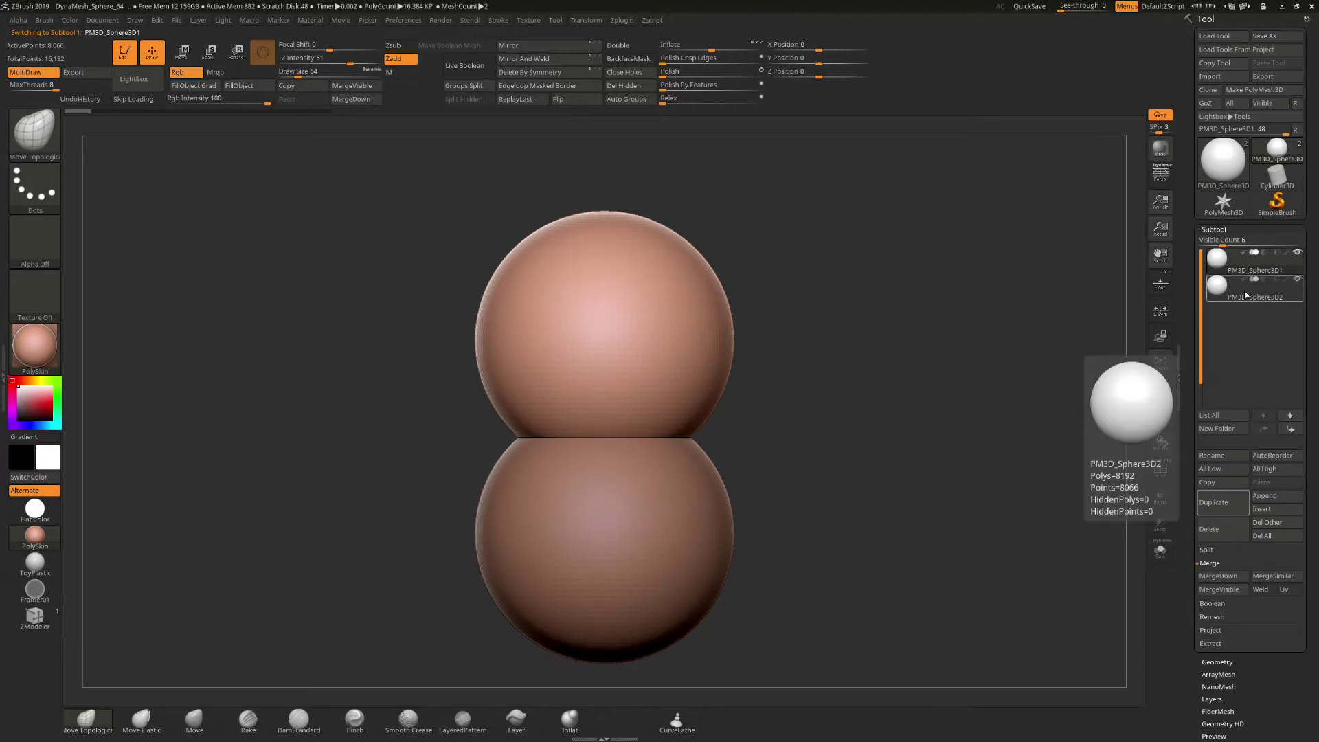
left_click(1274, 511)
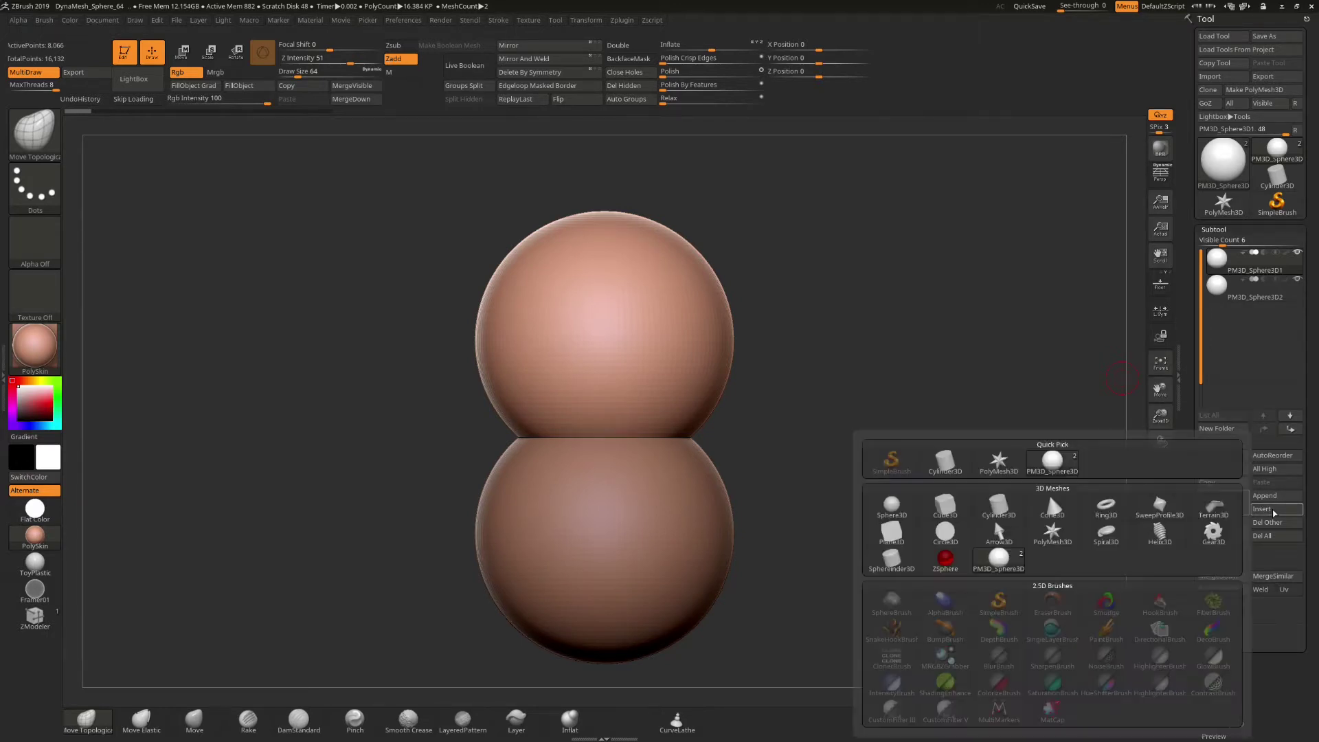
left_click(1007, 510)
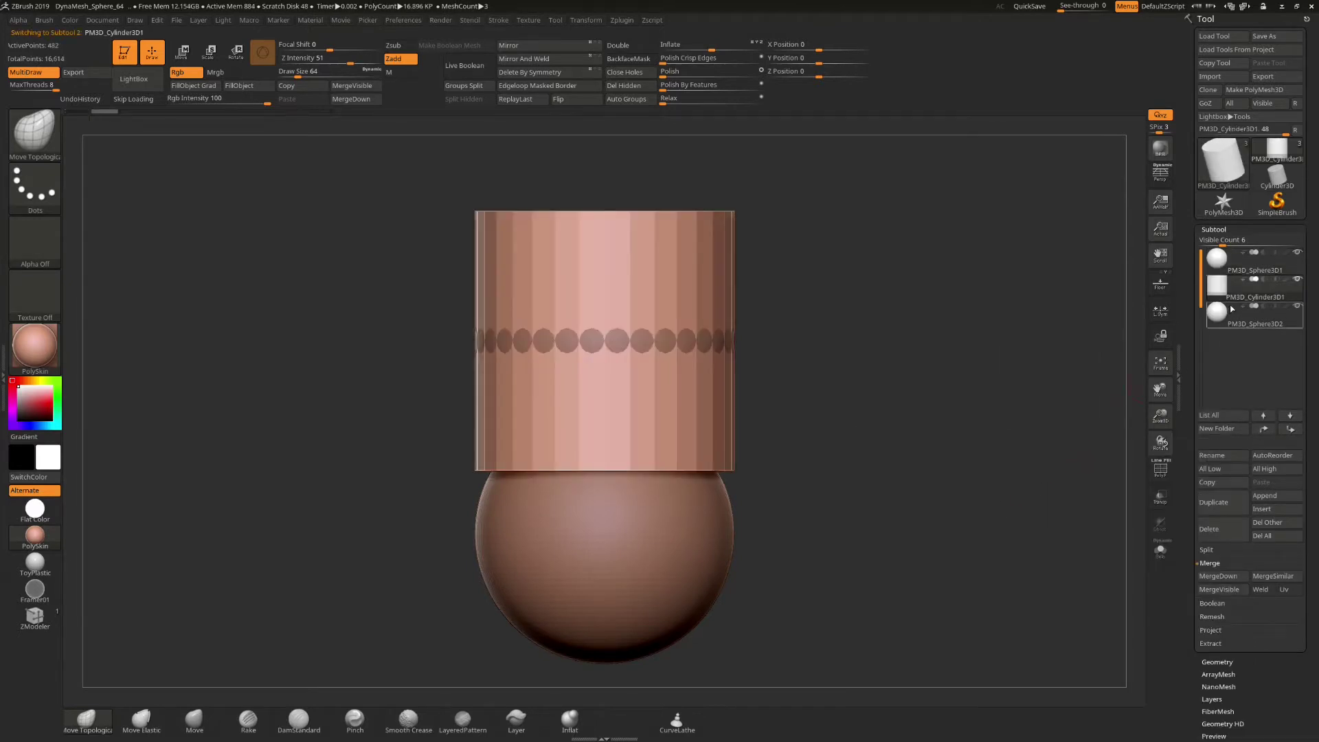
Scale the cylinder into a long, narrow vertical rod passing through both spheres.
left_click(182, 52)
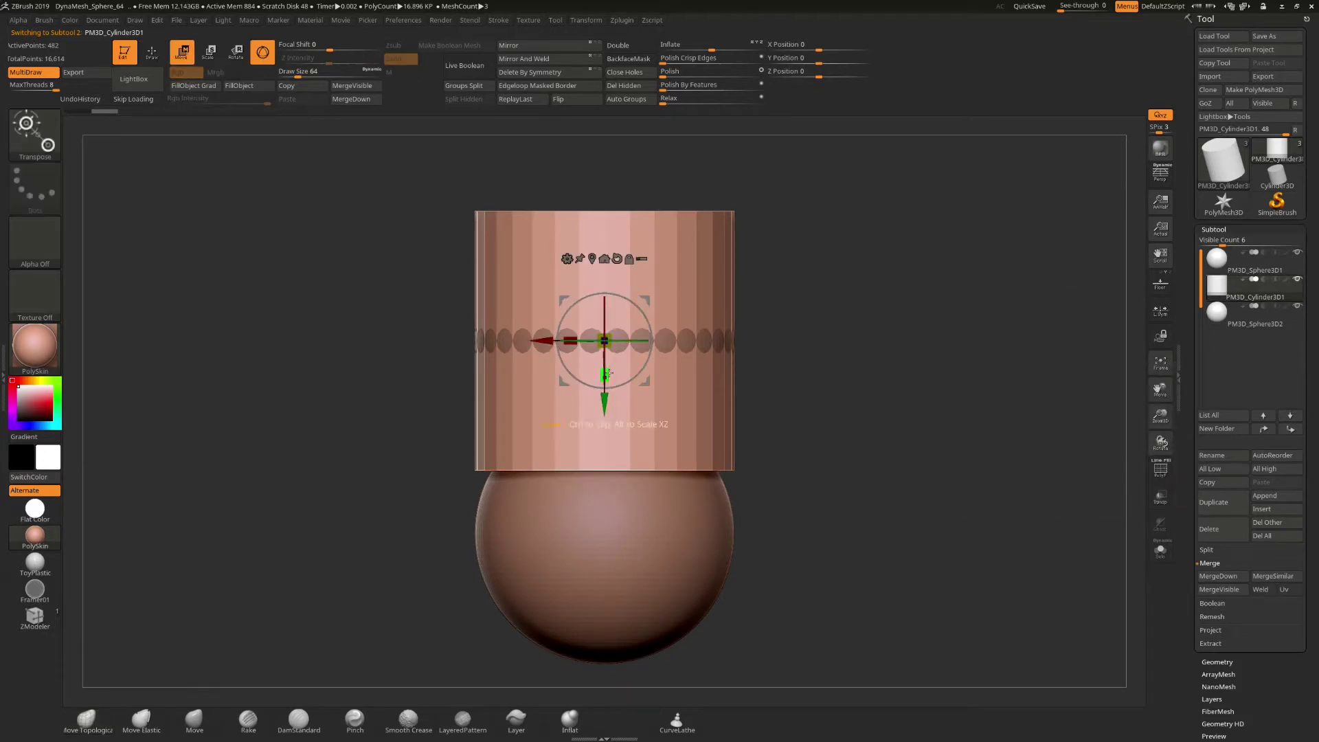
left_click_drag(609, 373, 598, 701)
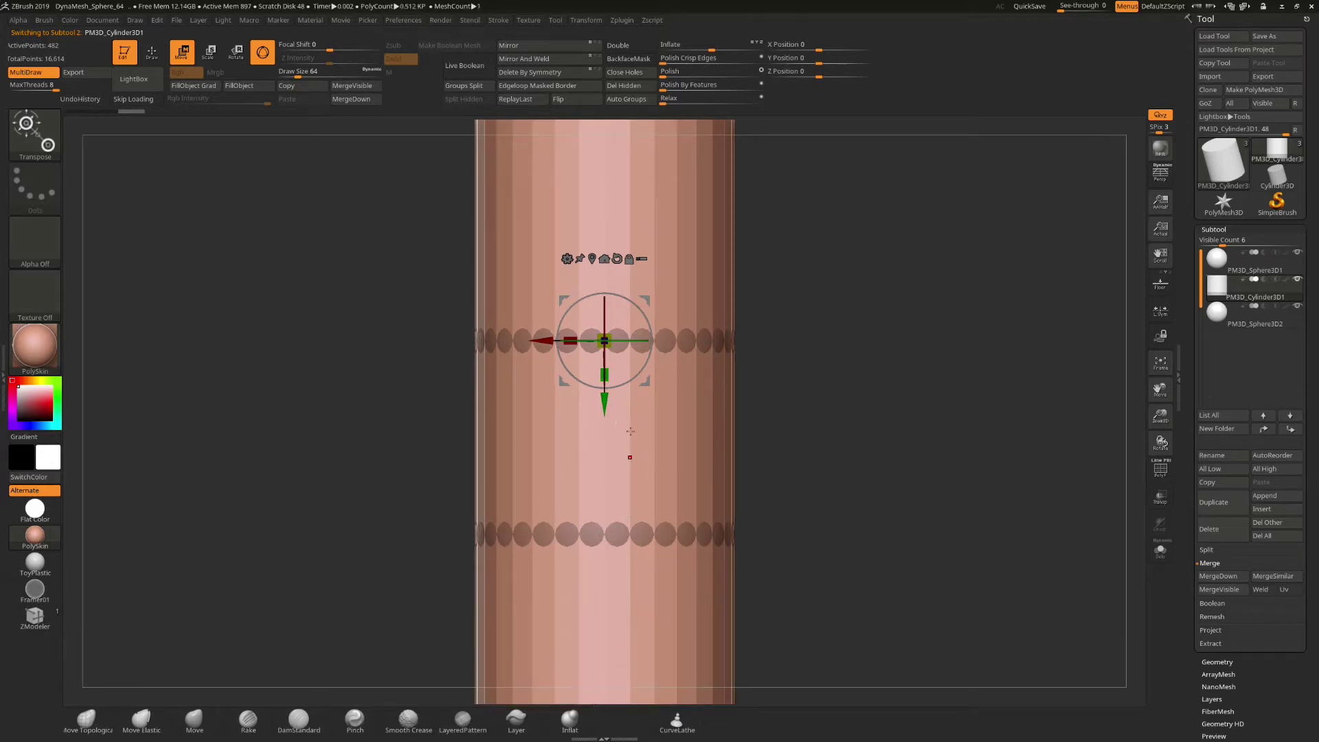
left_click_drag(607, 336, 529, 476)
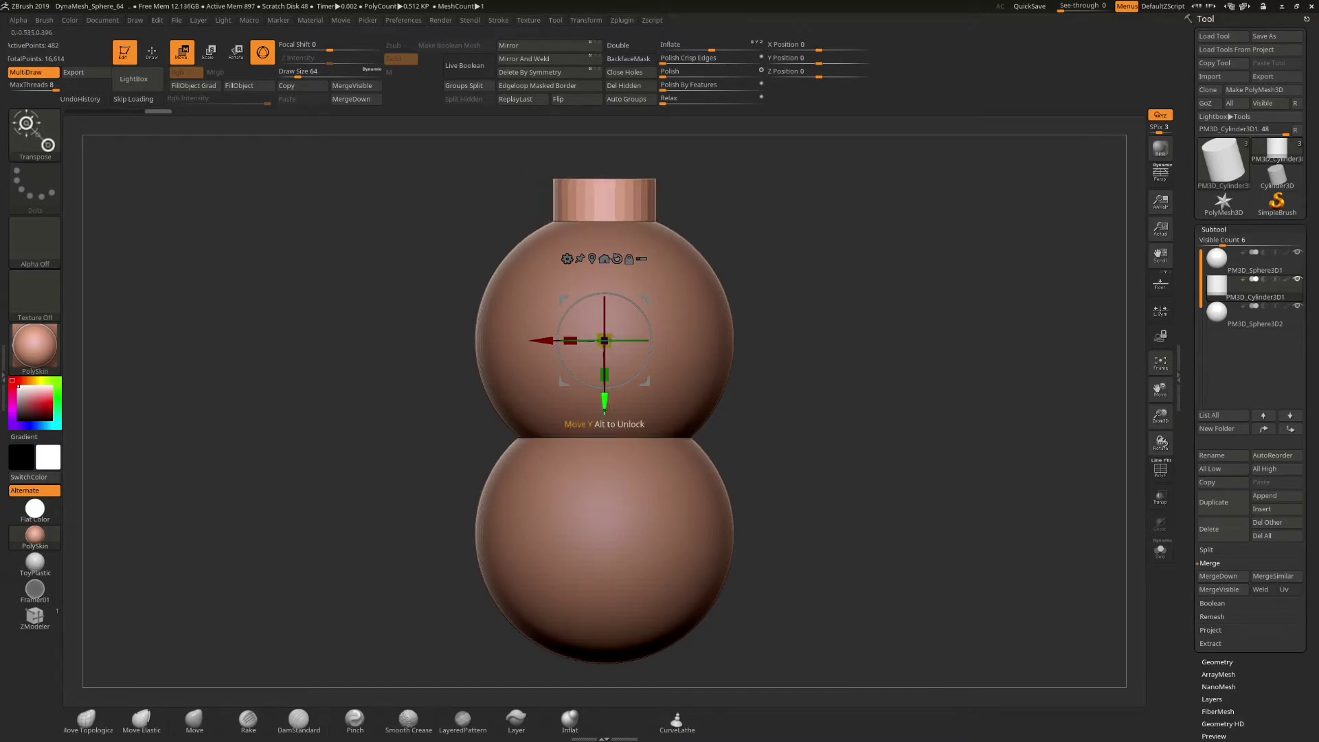
left_click_drag(605, 374, 604, 378)
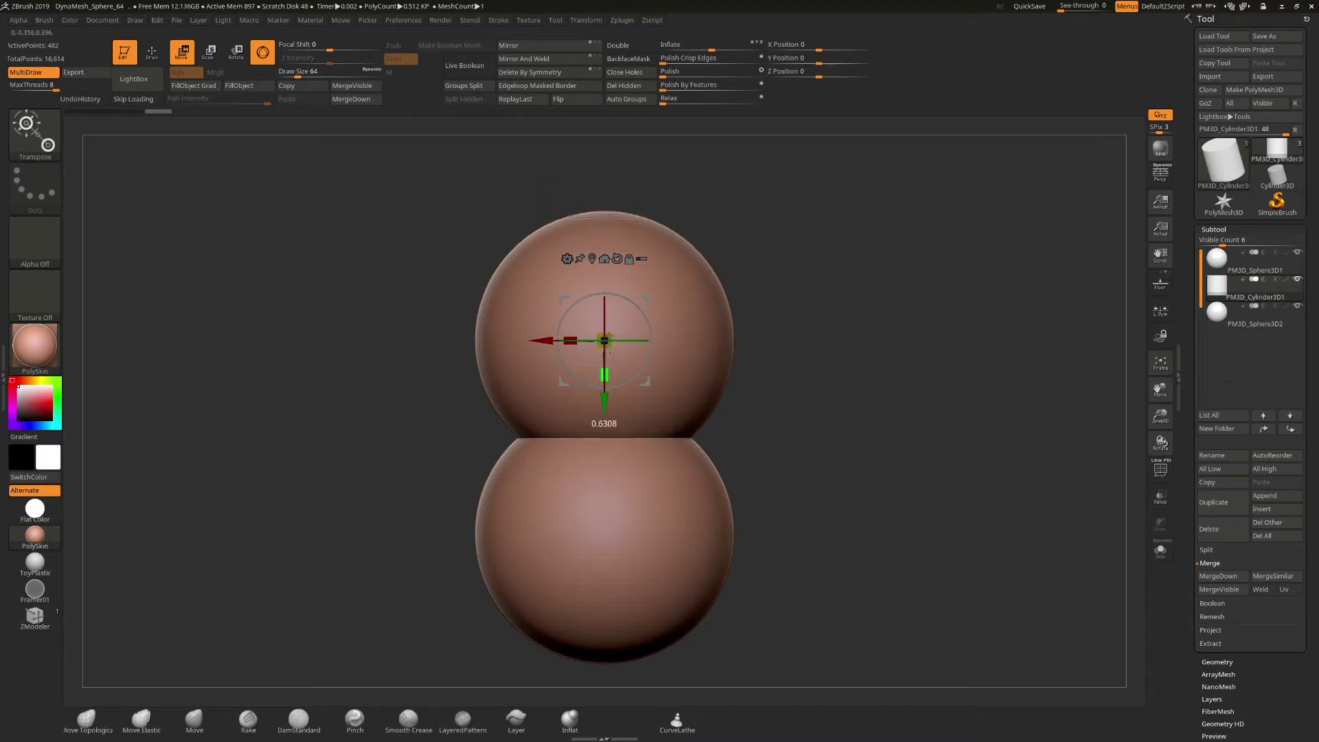
left_click_drag(611, 324, 609, 512)
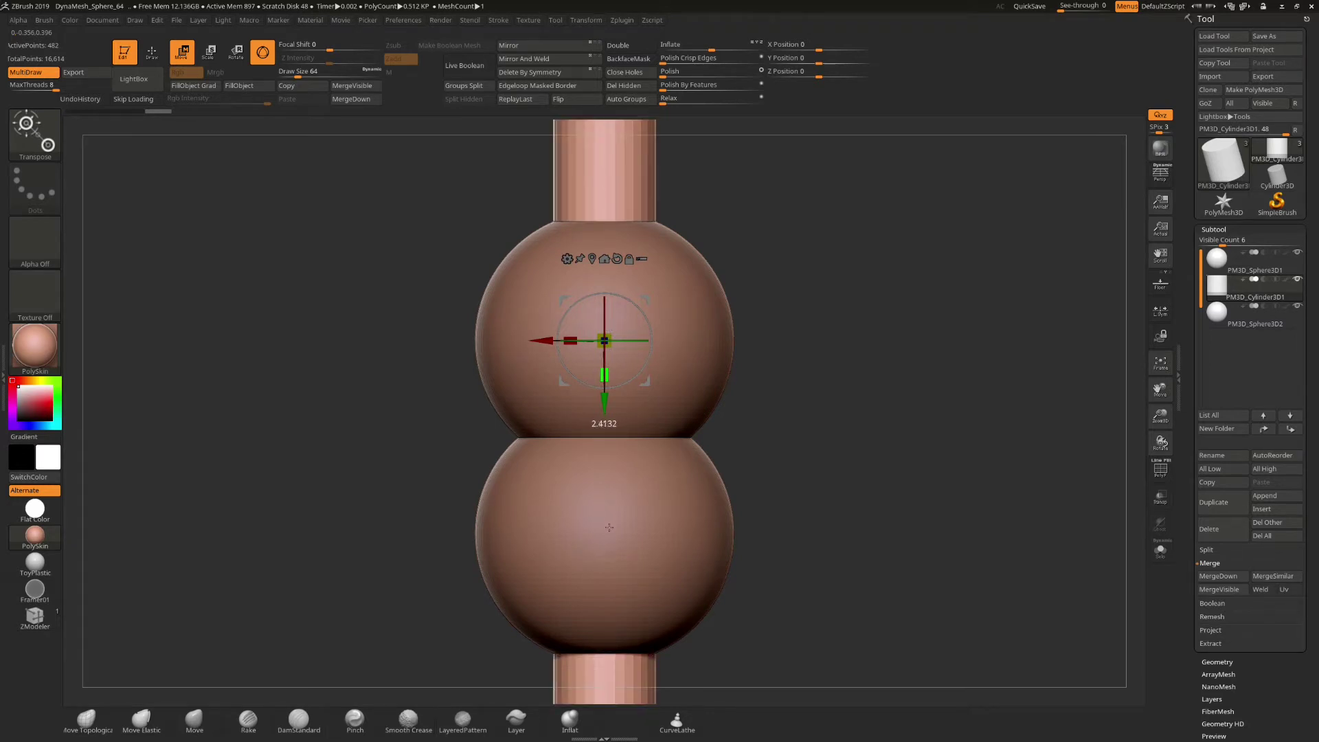
Centre the rod between the two spheres at Y -0.73615 and shrink it until it protrudes slightly at both ends.
left_click(1161, 363)
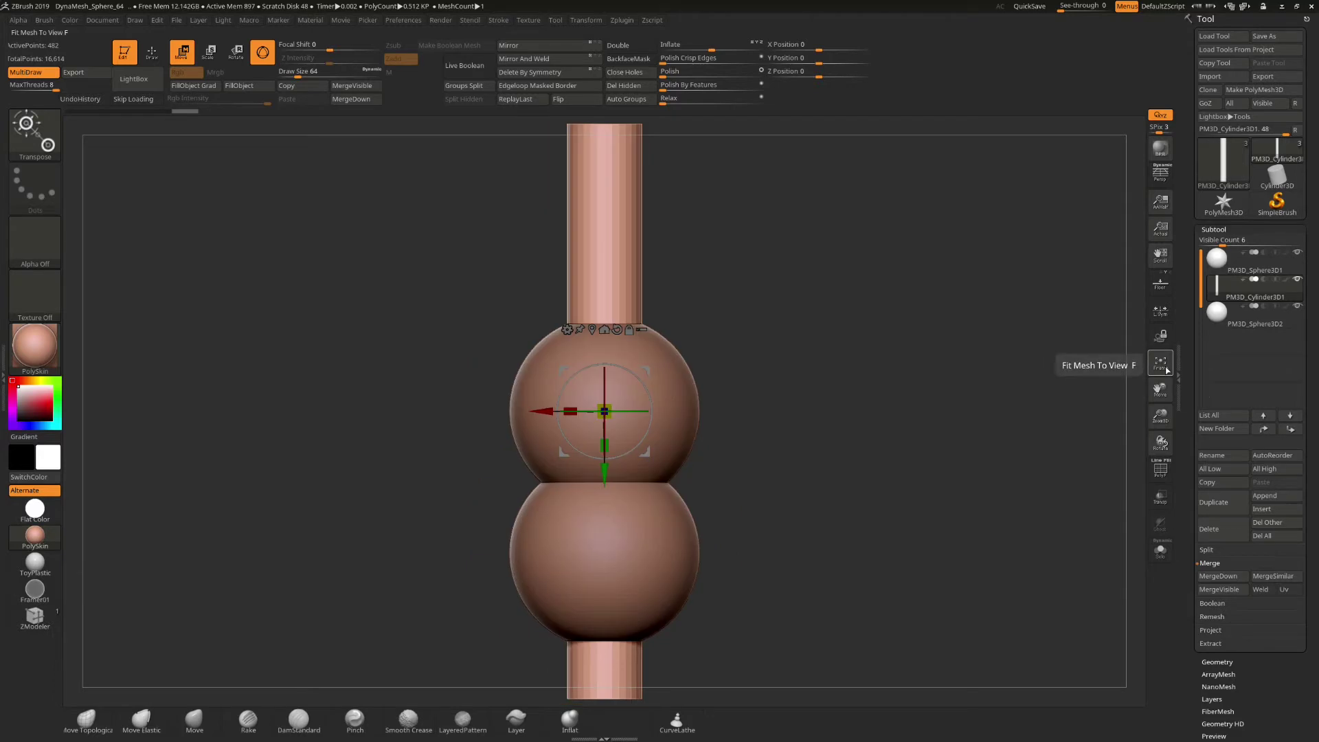
left_click_drag(1160, 389, 1159, 389)
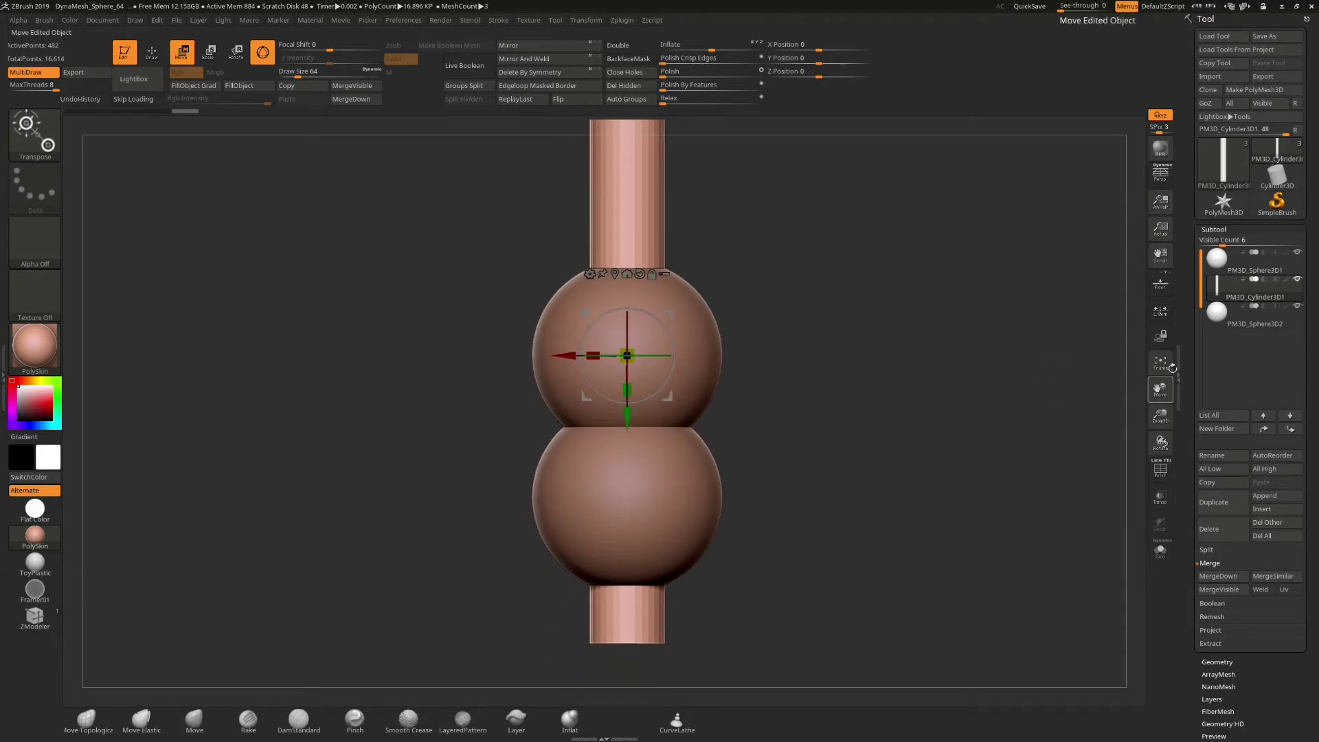
left_click_drag(626, 416, 633, 476)
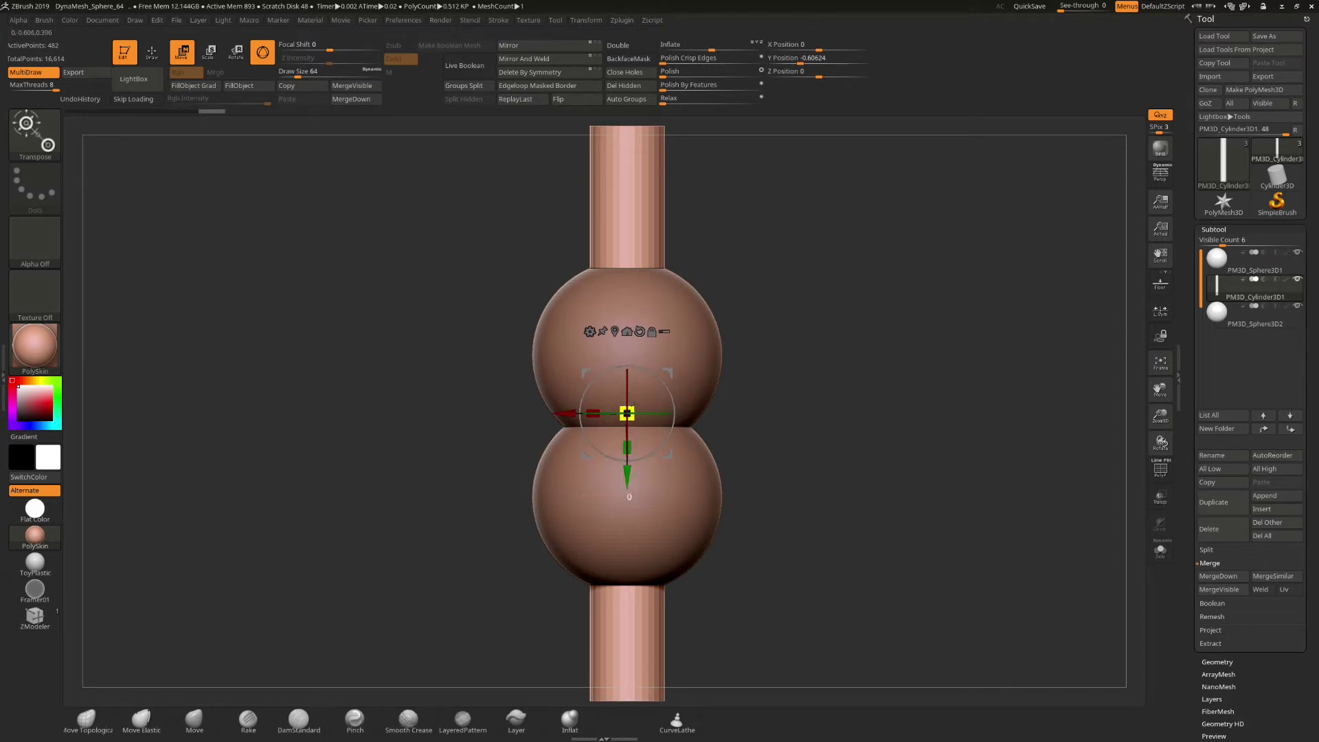
left_click_drag(627, 413, 626, 485)
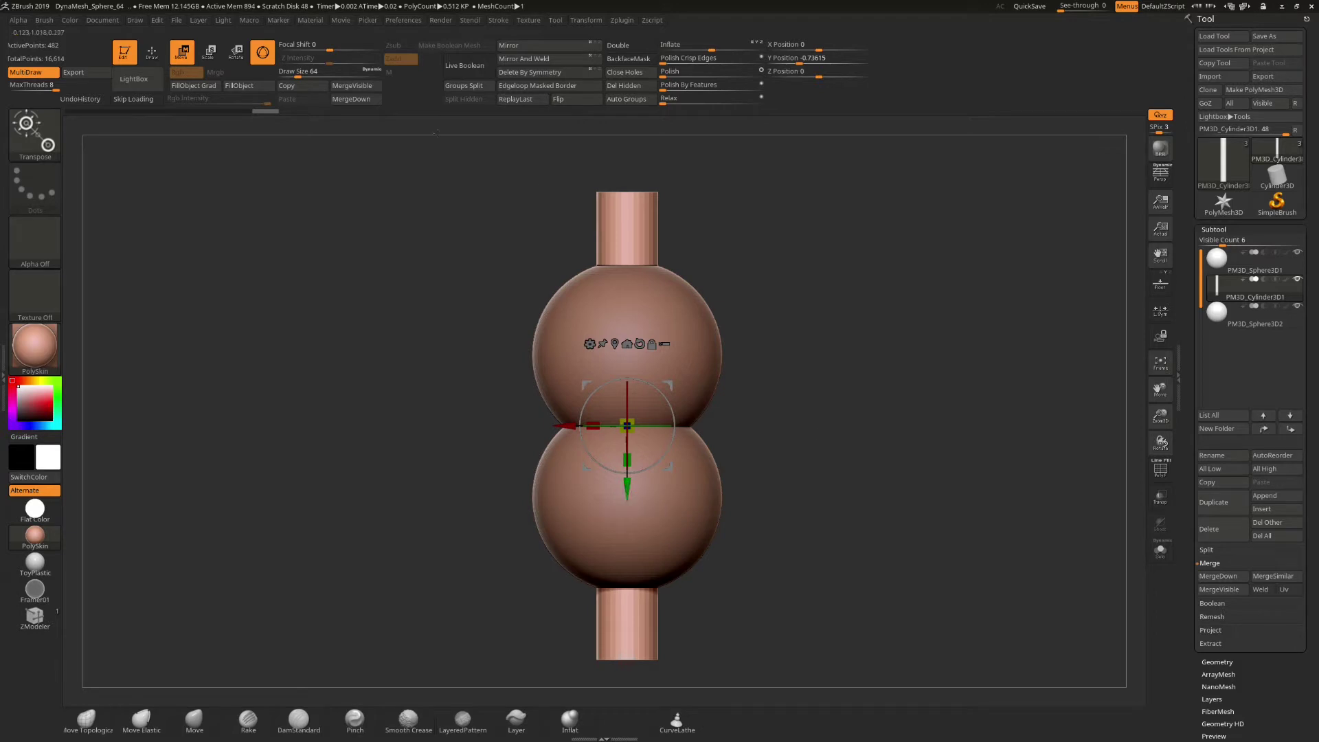
Insert a Cube3D subtool and narrow it along X to about the rod's width.
left_click(1277, 513)
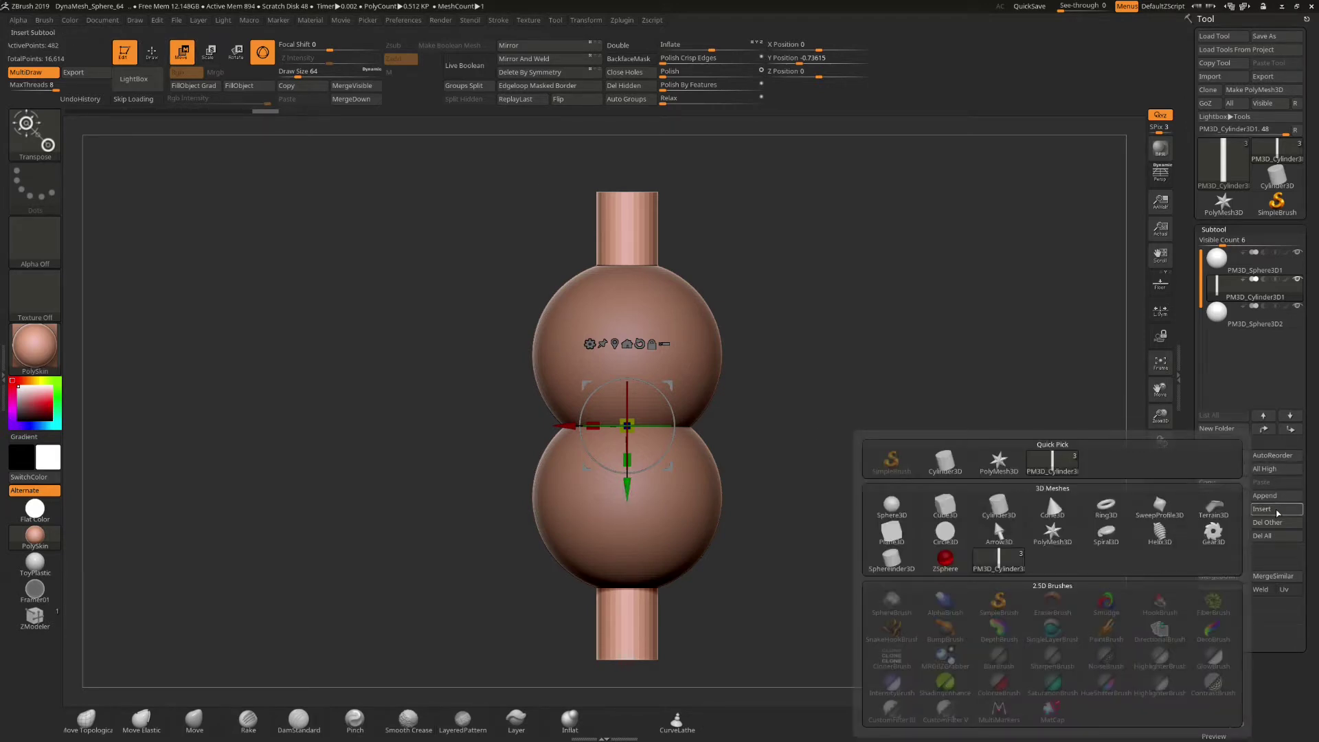
left_click(947, 509)
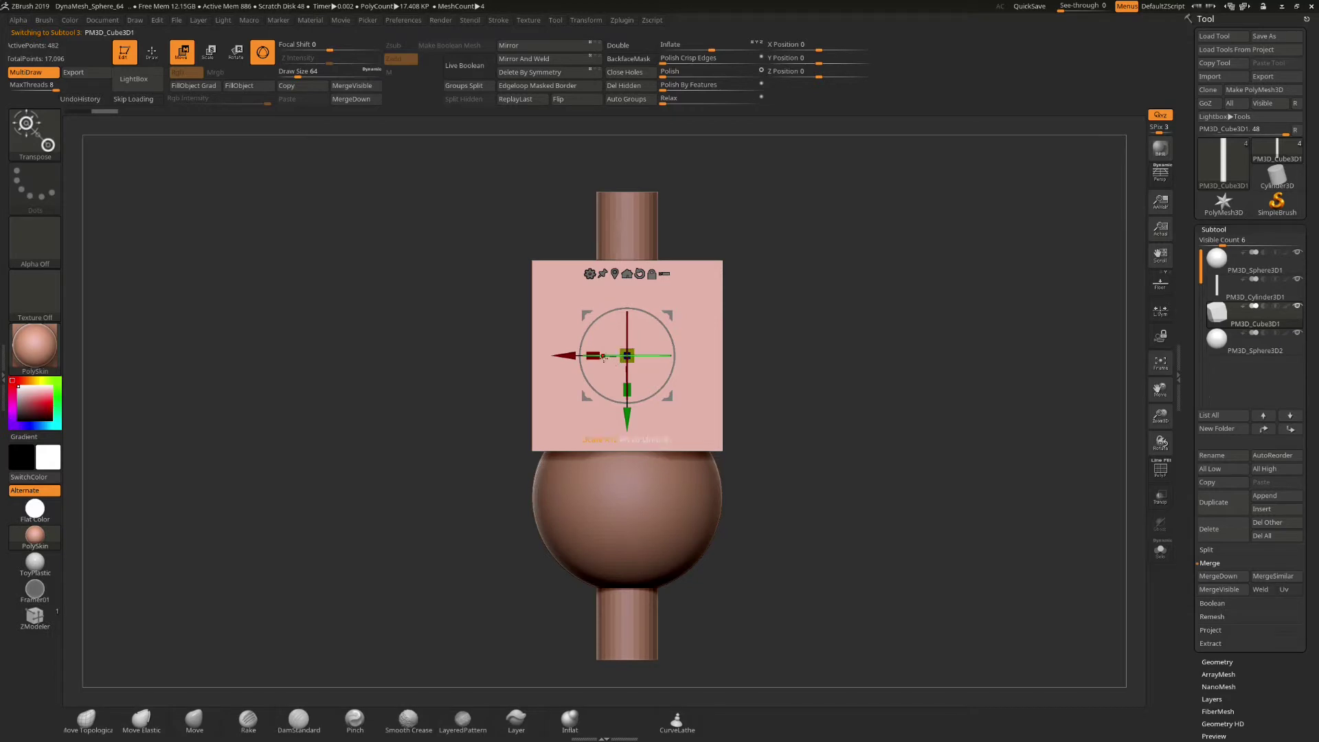
left_click_drag(602, 354, 676, 354)
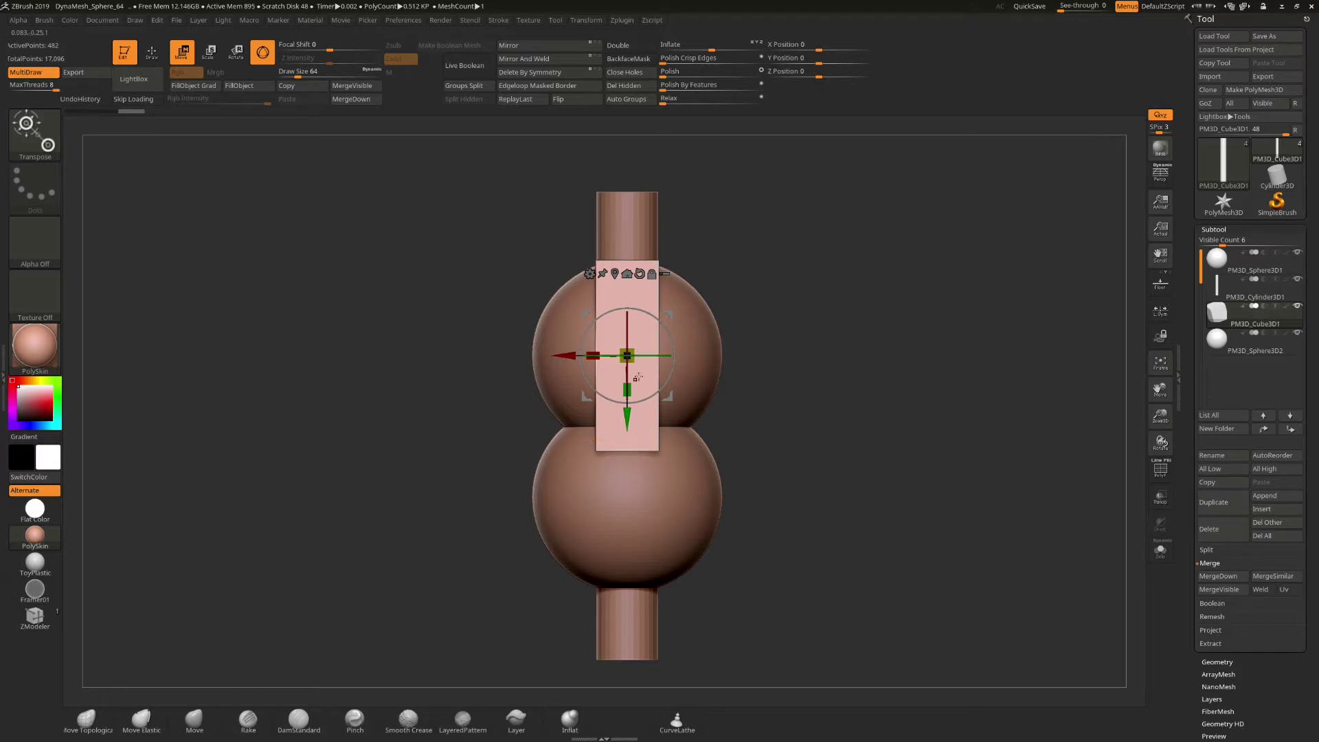
Shorten the cube slightly and move it to Y 0.63331 and Z 0.97432, overlapping one side of the upper sphere.
left_click_drag(633, 389, 656, 358)
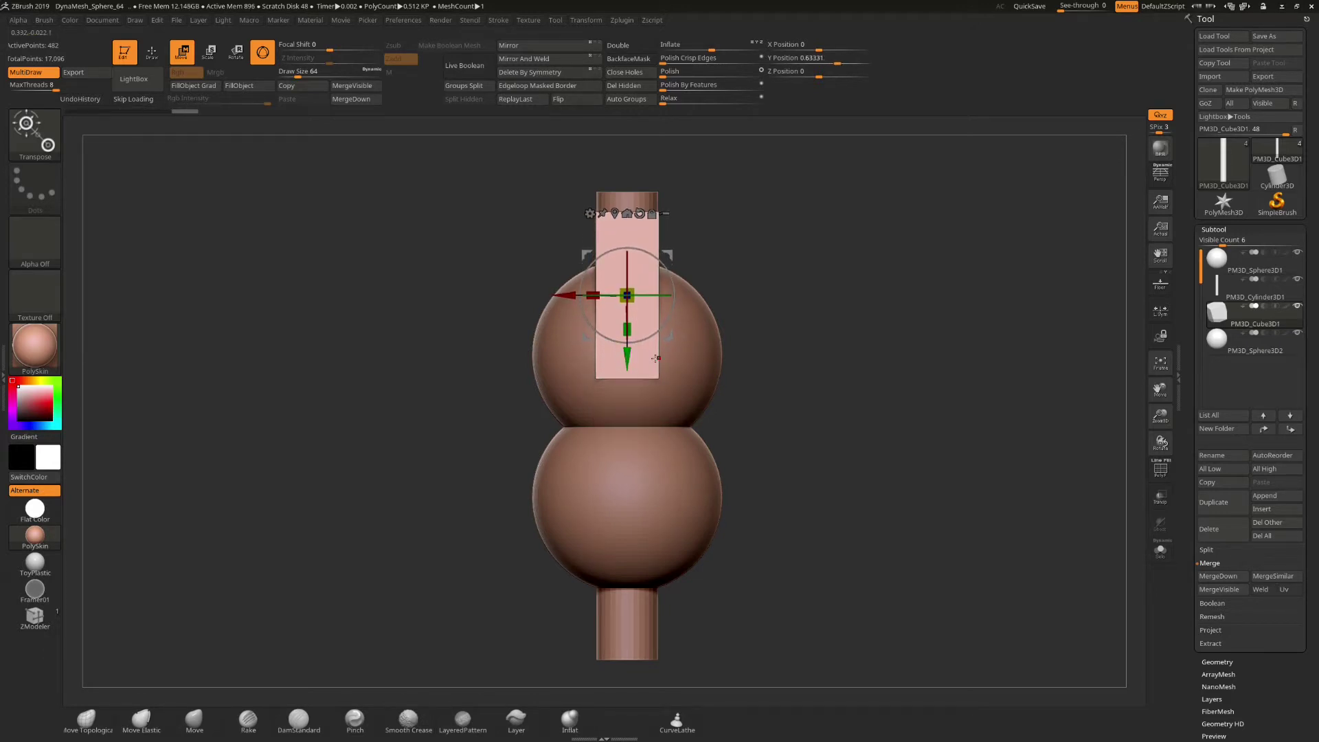
left_click_drag(775, 397, 826, 394)
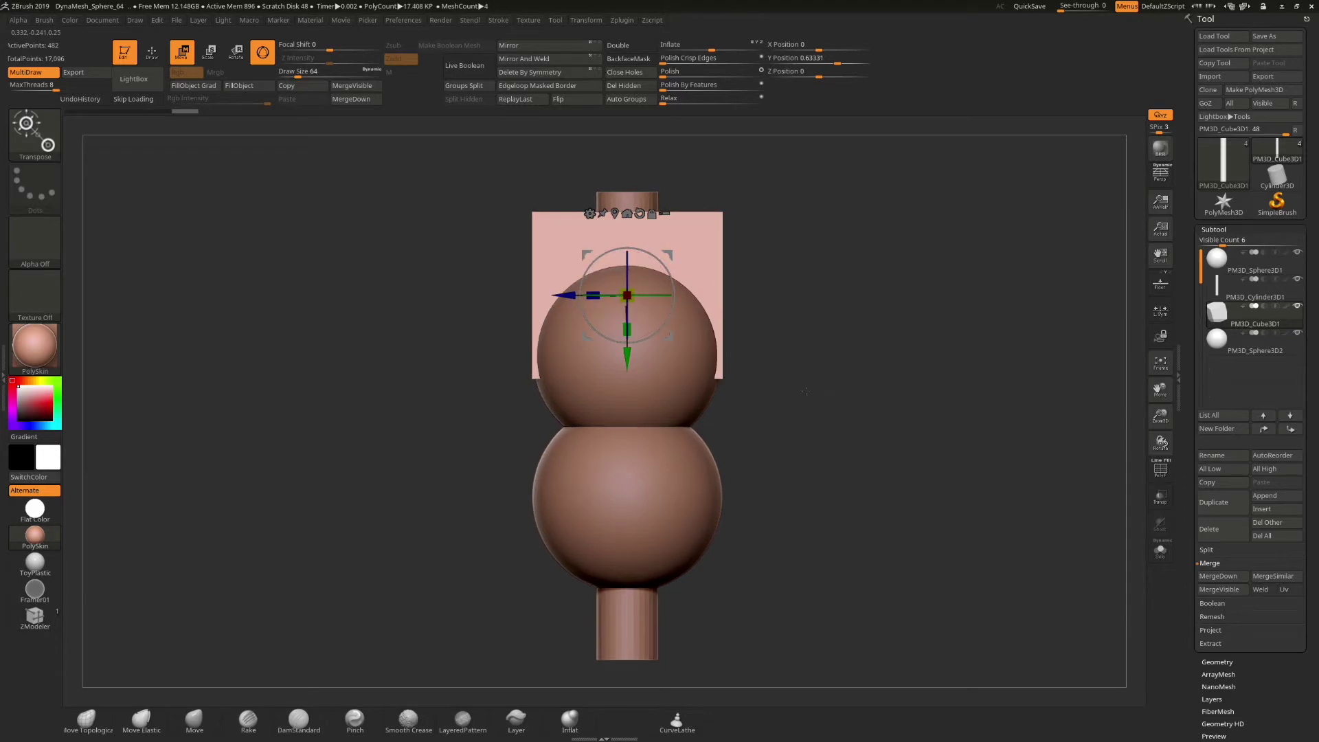
left_click_drag(565, 296, 660, 300)
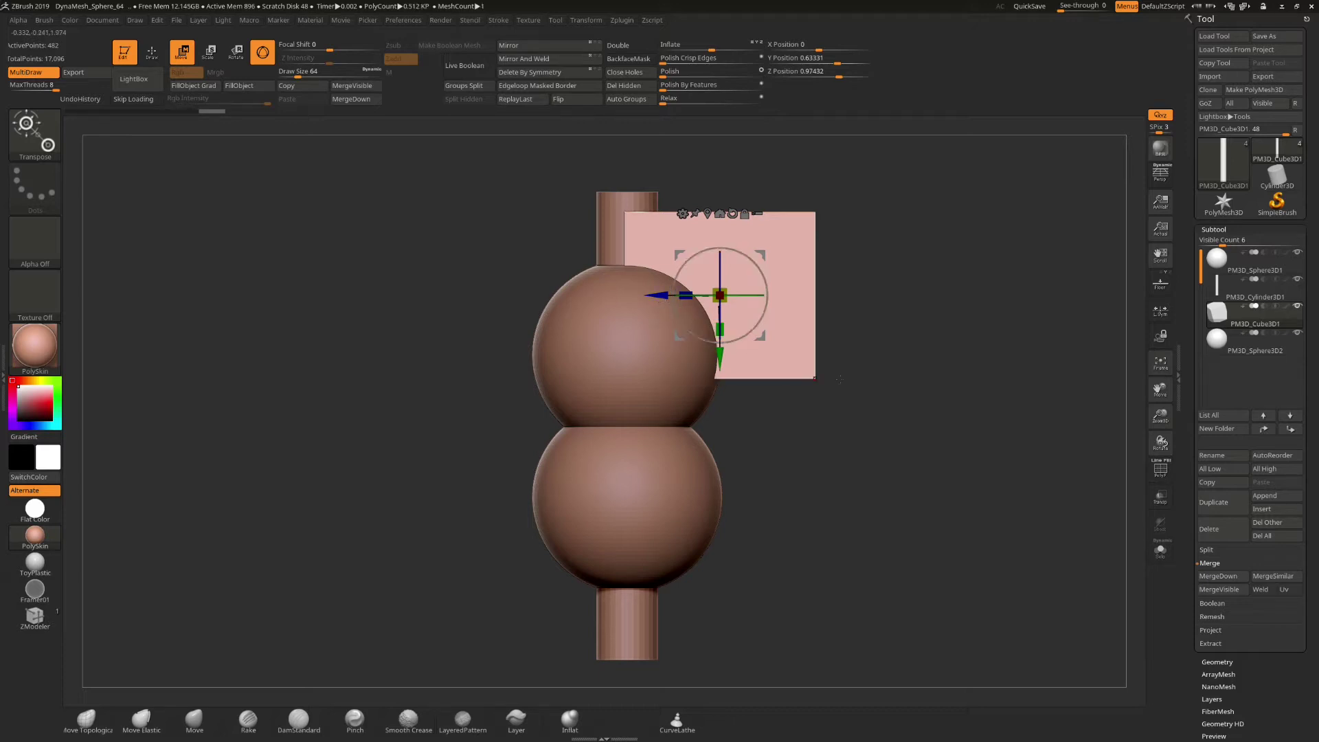
Duplicate the cube and move the copy down to Y about -2.25, overlapping the same side of the lower sphere.
mouse_move(1247, 327)
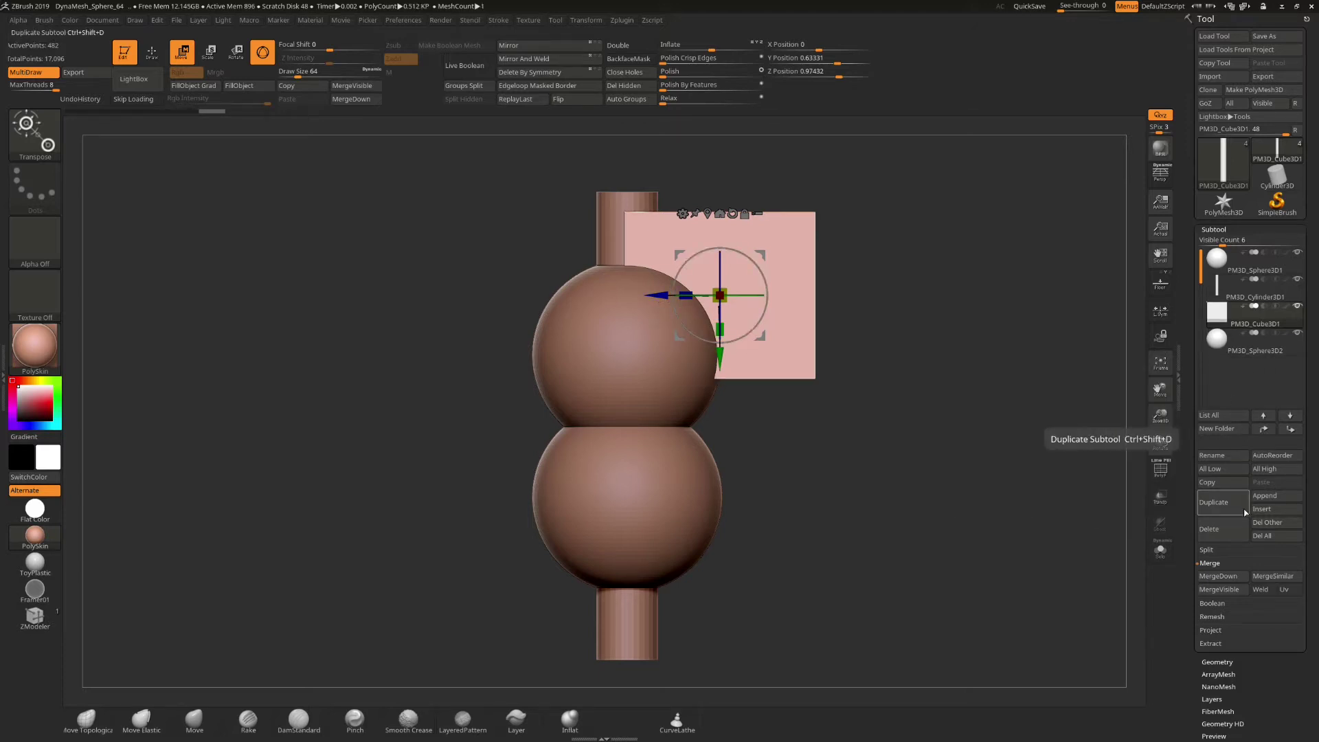
left_click(1218, 506)
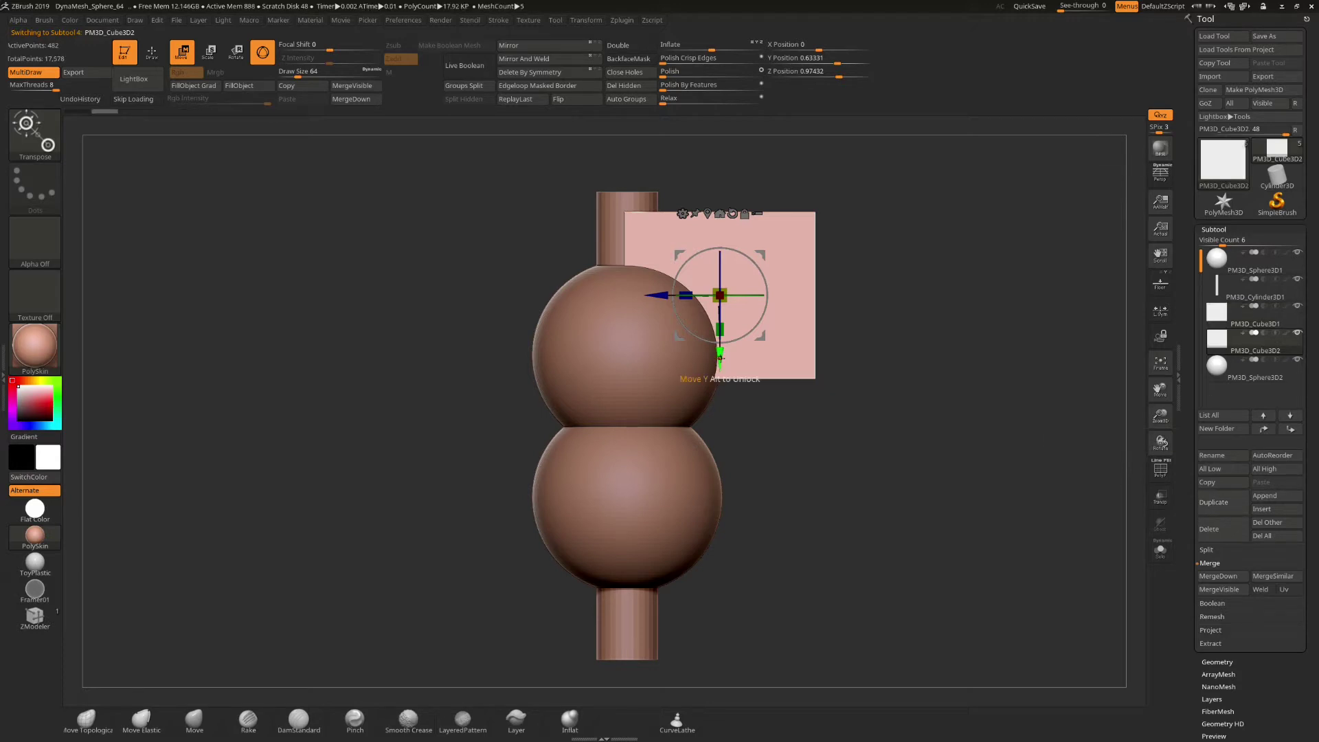
left_click_drag(720, 357, 704, 633)
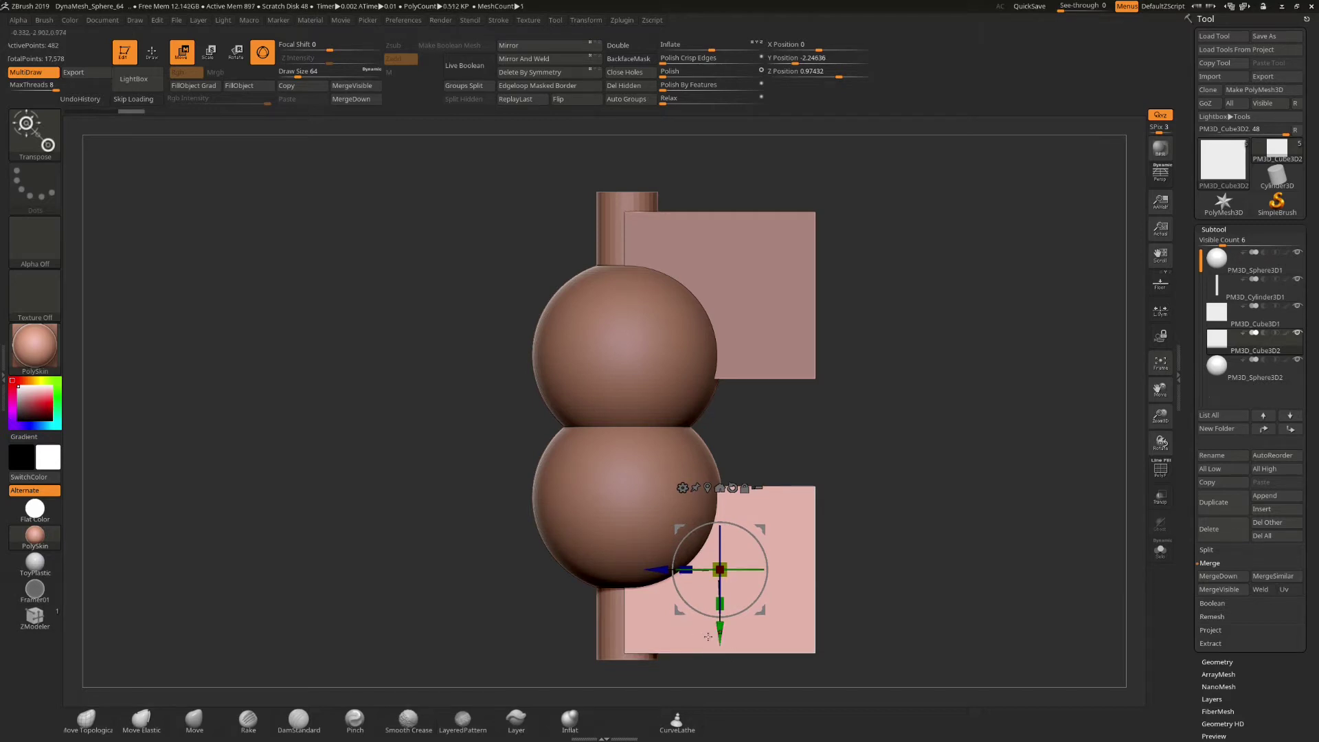
Raise the upper cube, PM3D_Cube3D1, to Y 0.82817 so its top lines up with the rod's end.
left_click(1255, 320)
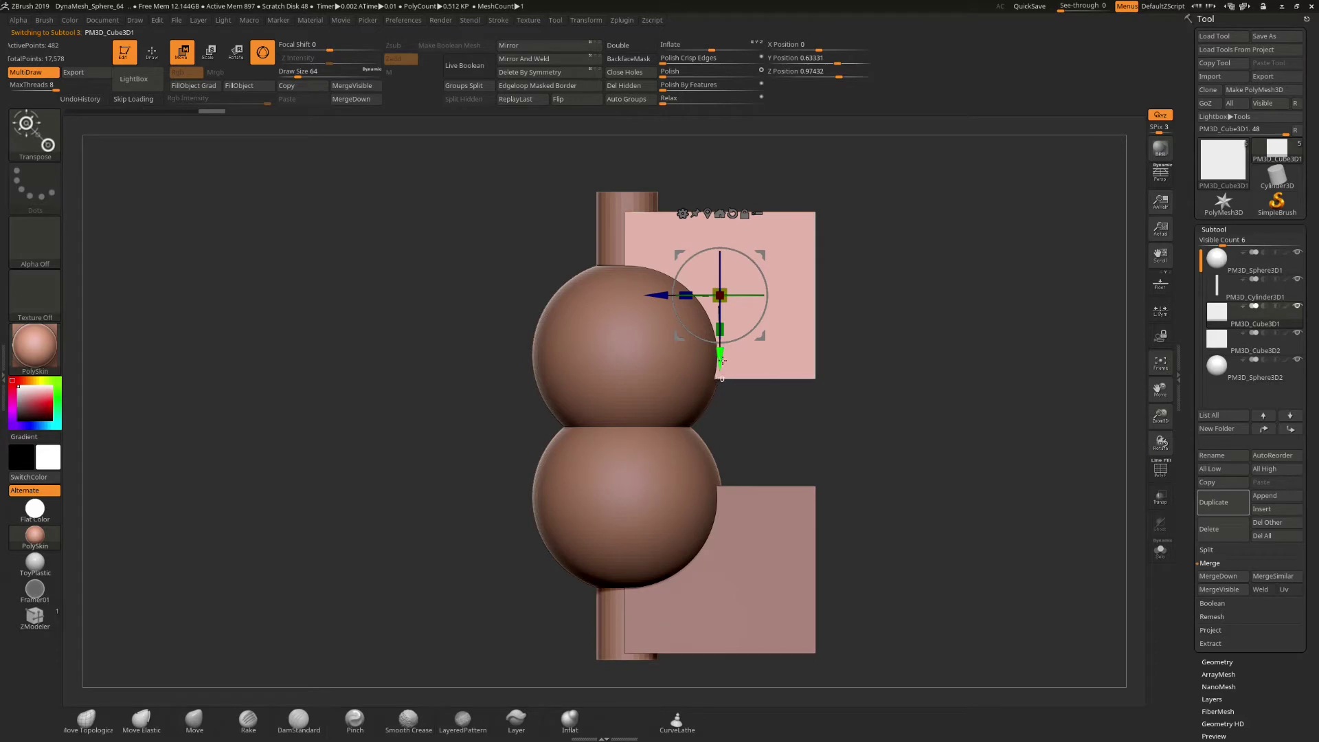
left_click_drag(721, 360, 768, 344)
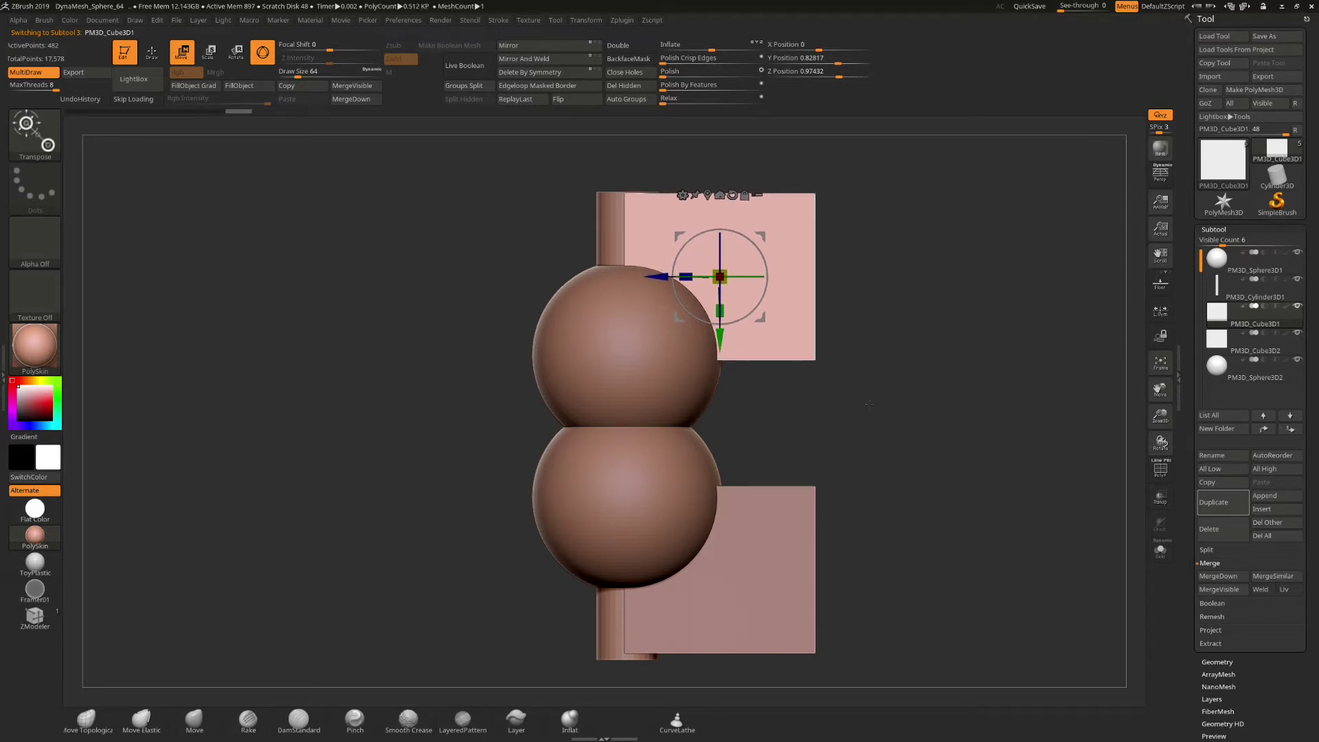
left_click_drag(870, 404, 893, 443)
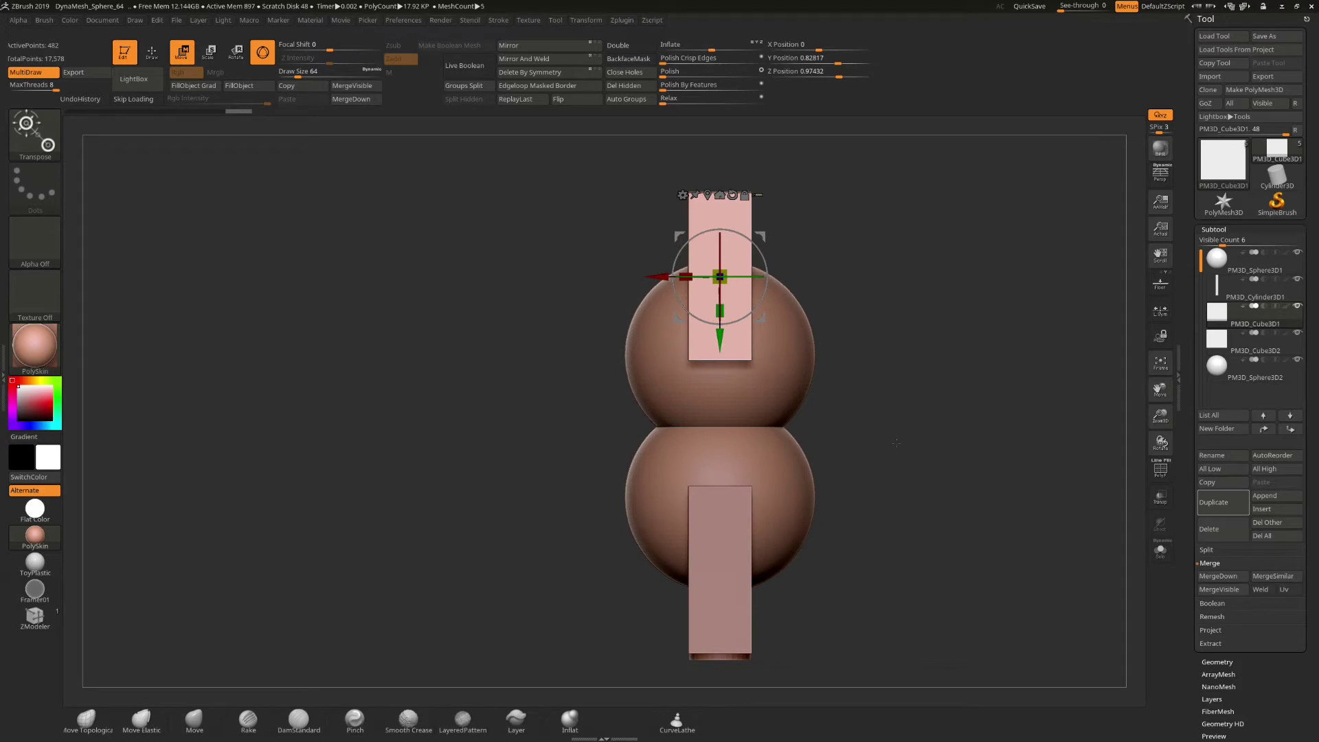
Reorder the subtools so PM3D_Sphere3D2 sits directly below PM3D_Sphere3D1 and above the cylinder.
left_click(1165, 366)
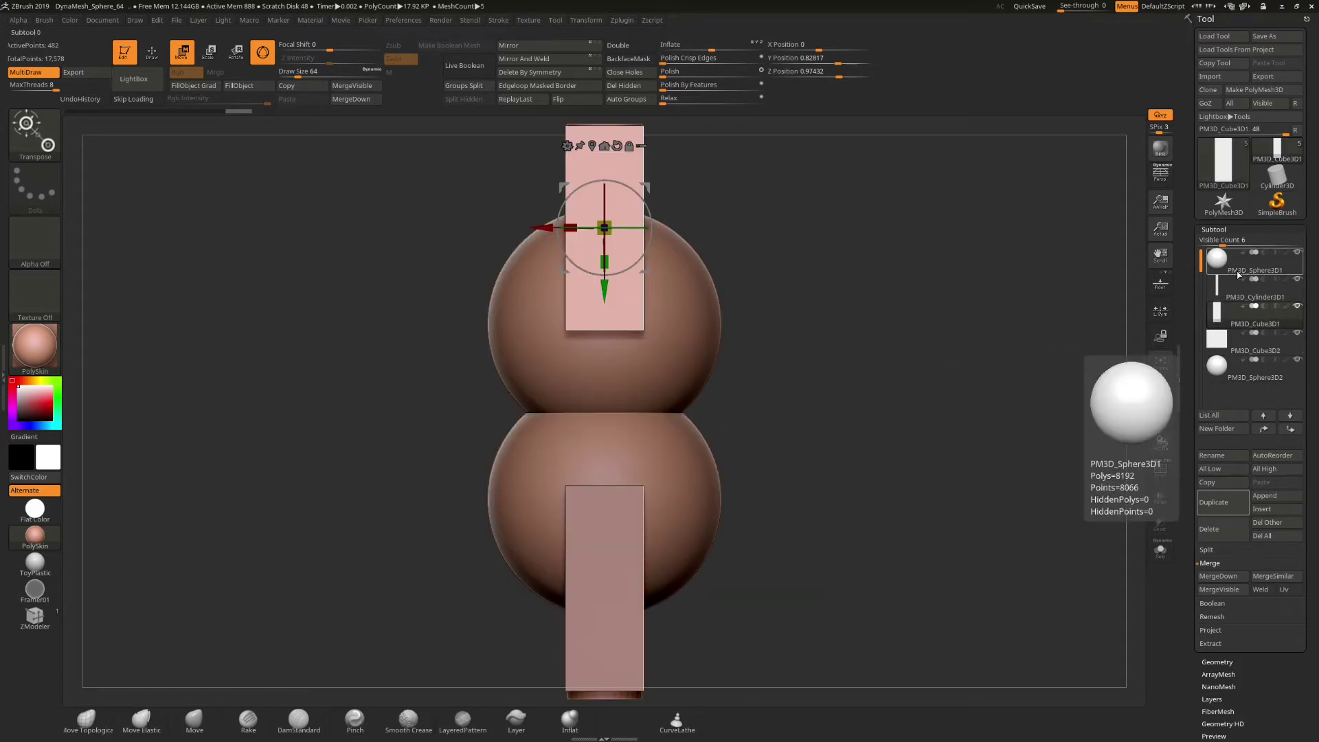
left_click(1246, 378)
left_click(1266, 428)
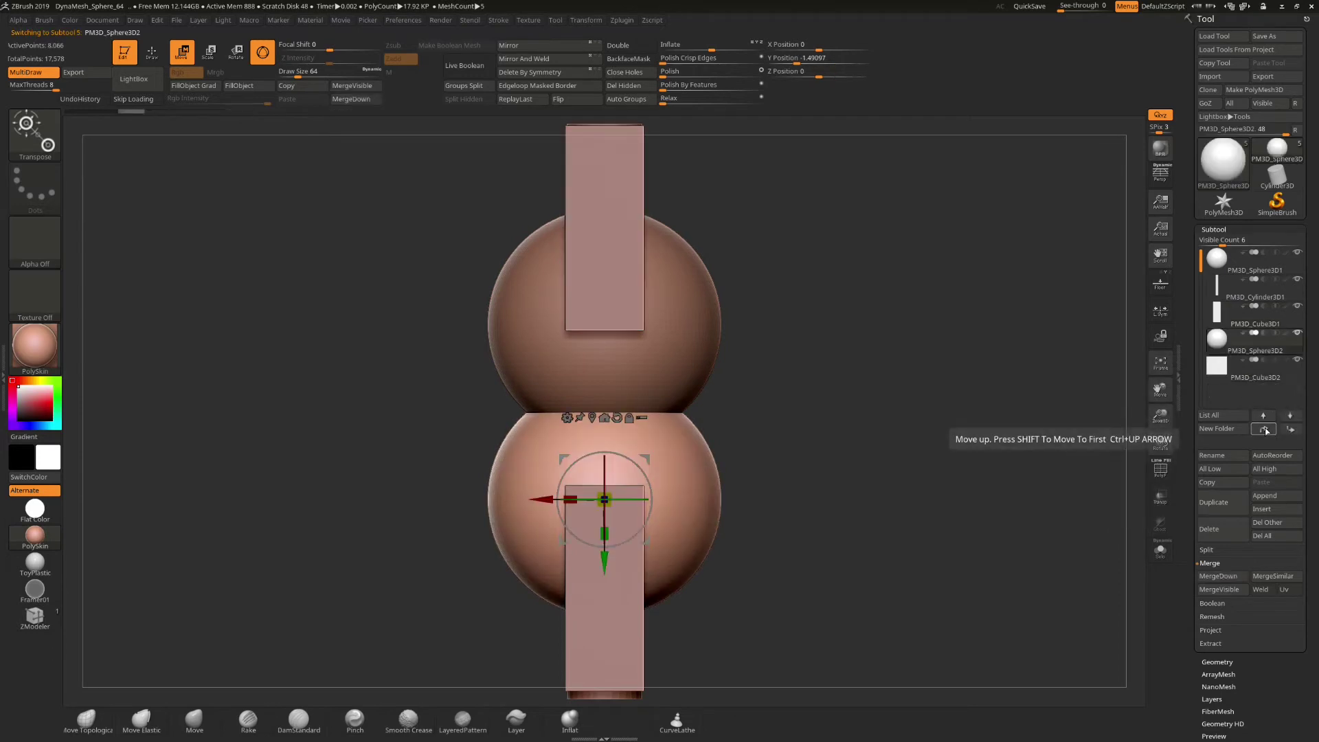
left_click(1267, 429)
left_click(1266, 429)
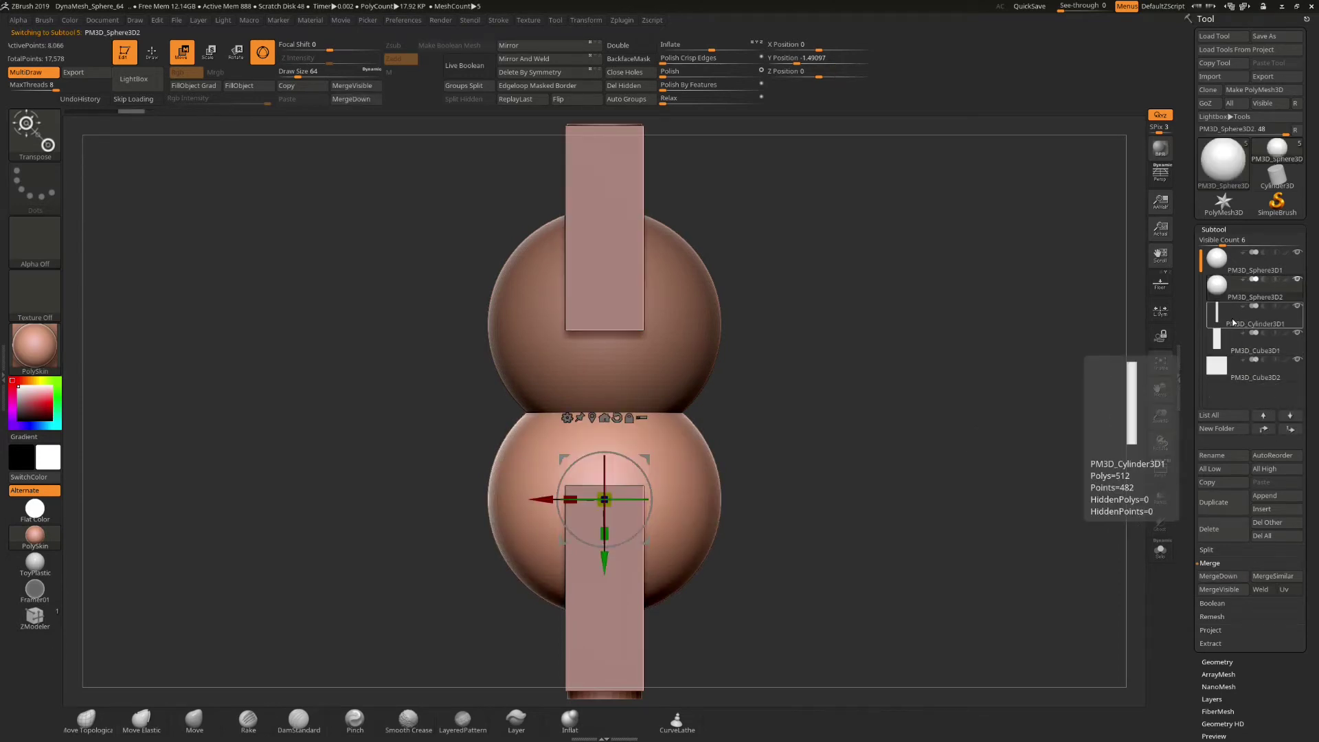
Merge the cylinder subtool down with both cubes into one cutter subtool.
left_click(1234, 323)
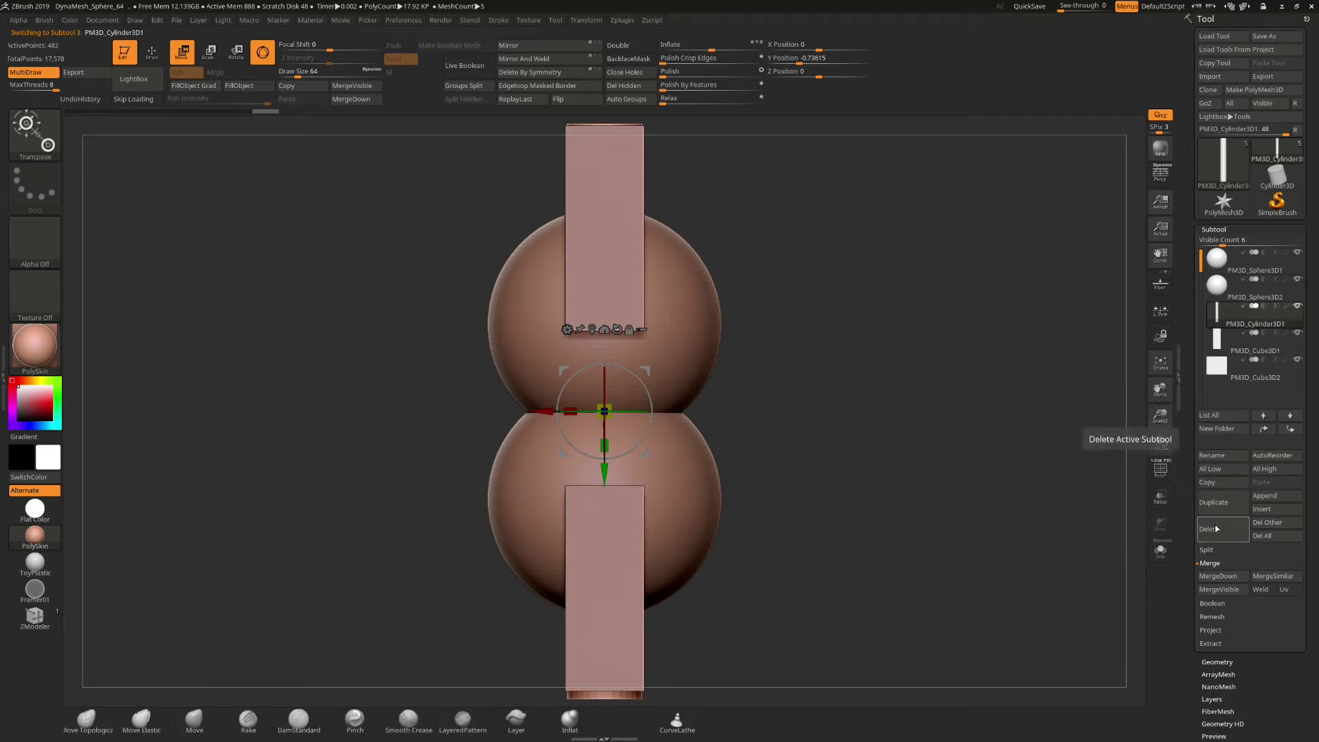
left_click(1219, 576)
left_click(1220, 577)
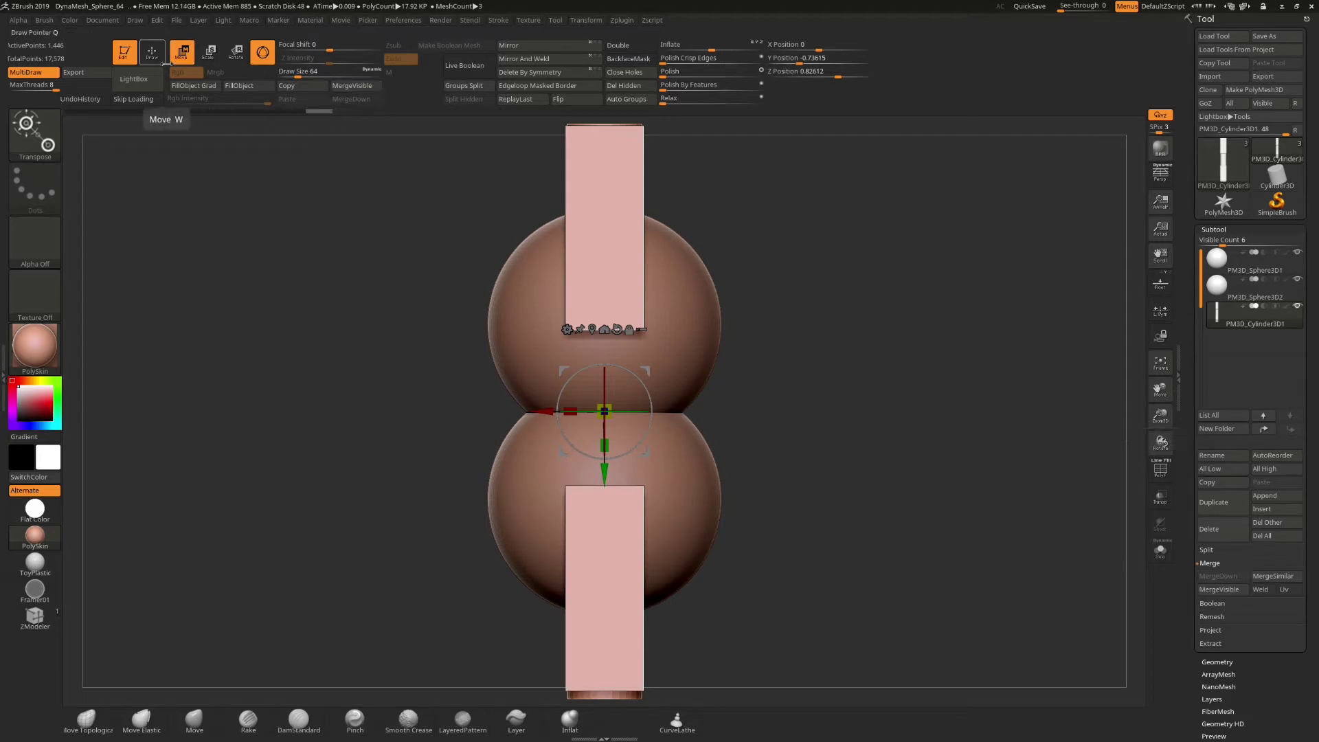
Return to Draw mode, set the merged cylinder subtool to subtract, and turn on Live Boolean to preview the cut.
left_click(152, 53)
mouse_move(836, 423)
left_mouse_down()
mouse_move(886, 420)
mouse_move(856, 419)
left_mouse_up()
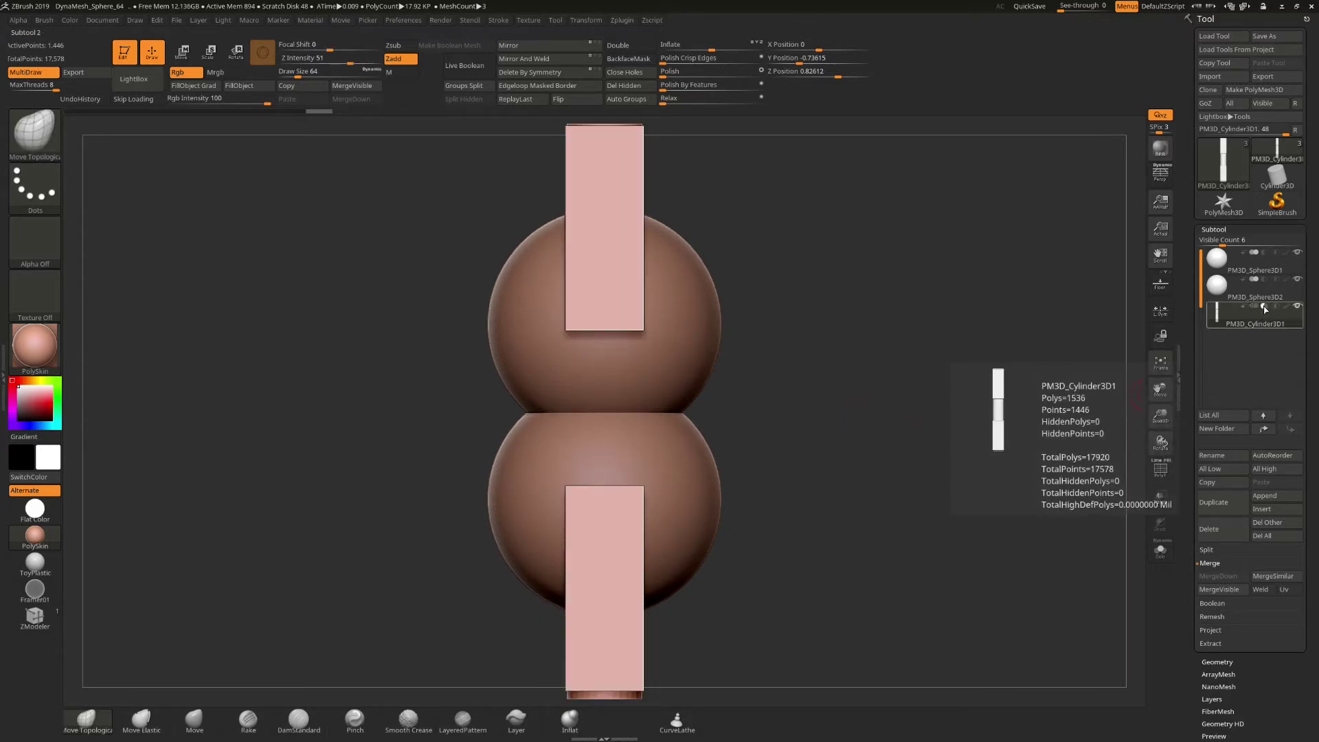
left_click(464, 66)
left_click_drag(739, 274, 855, 366)
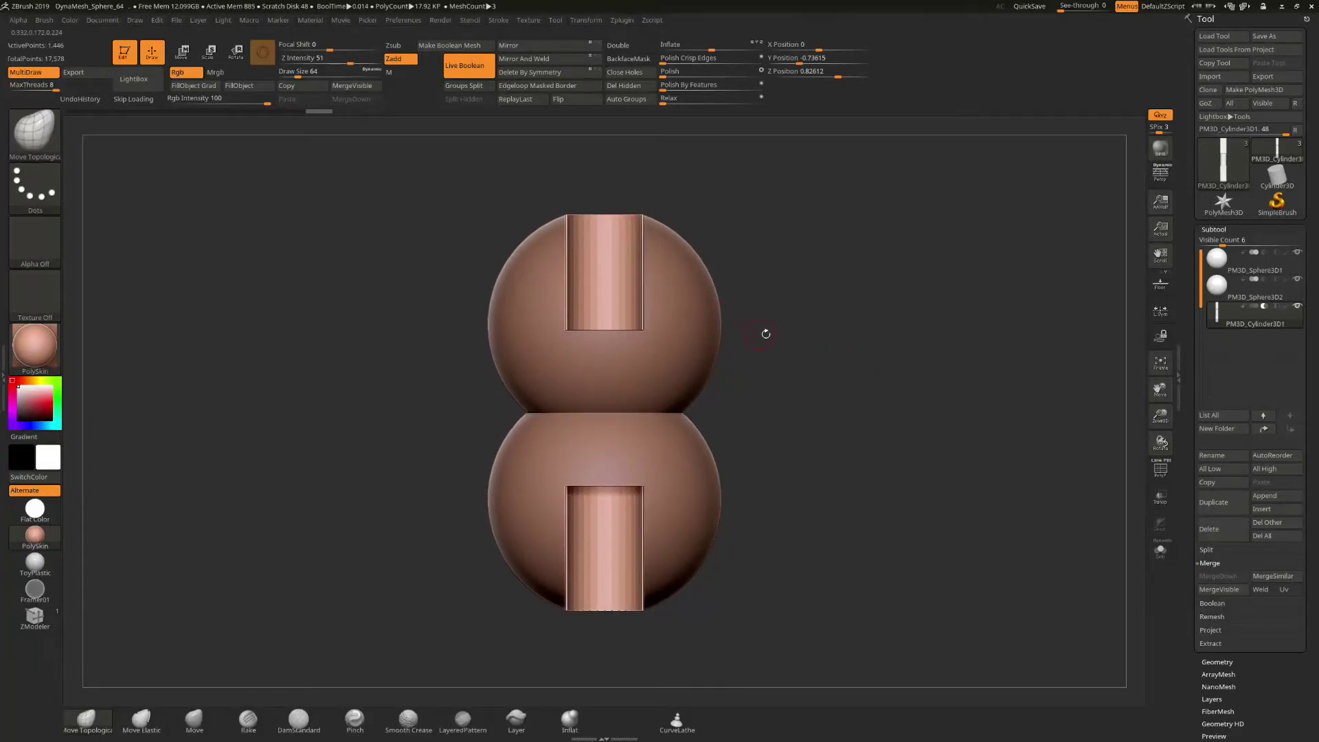
Turn off the Live Boolean preview so the spheres and the cutter display separately.
mouse_move(766, 334)
left_mouse_down()
mouse_move(805, 336)
mouse_move(787, 343)
left_mouse_up()
left_click(474, 69)
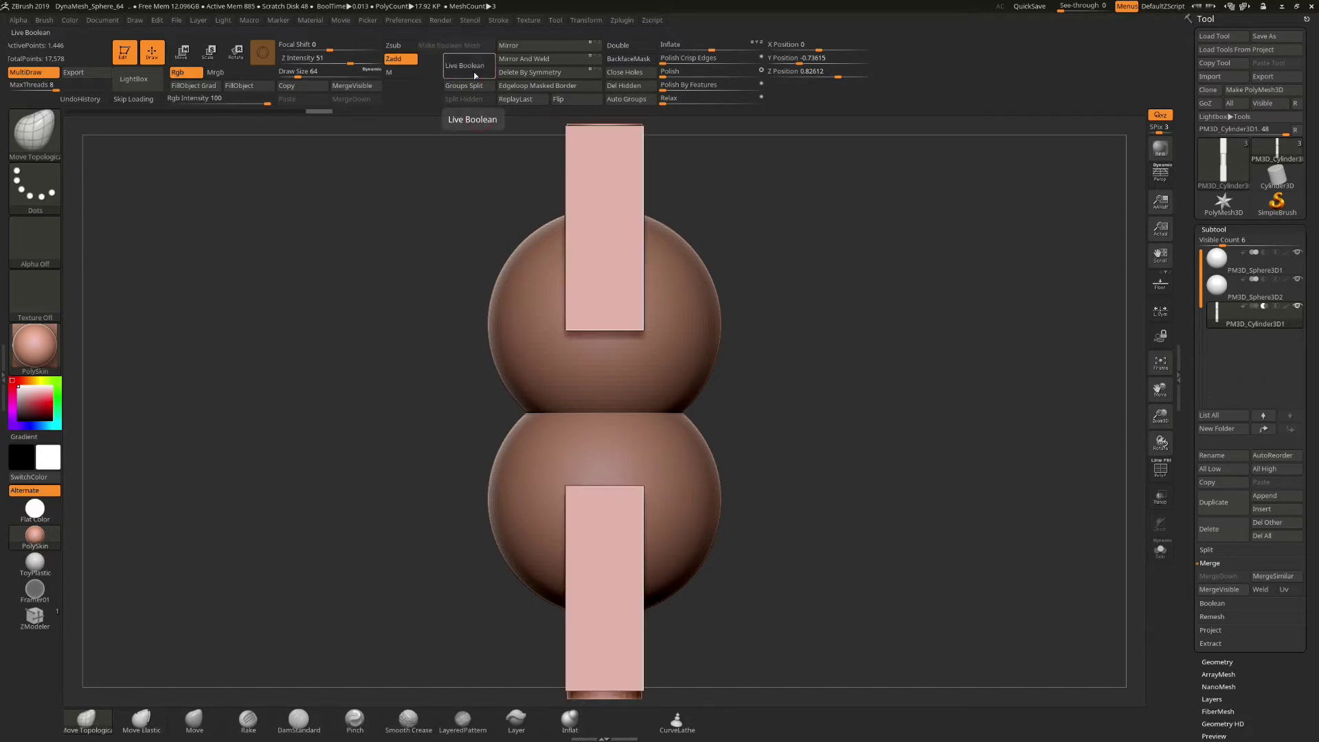
left_click_drag(792, 312, 828, 344)
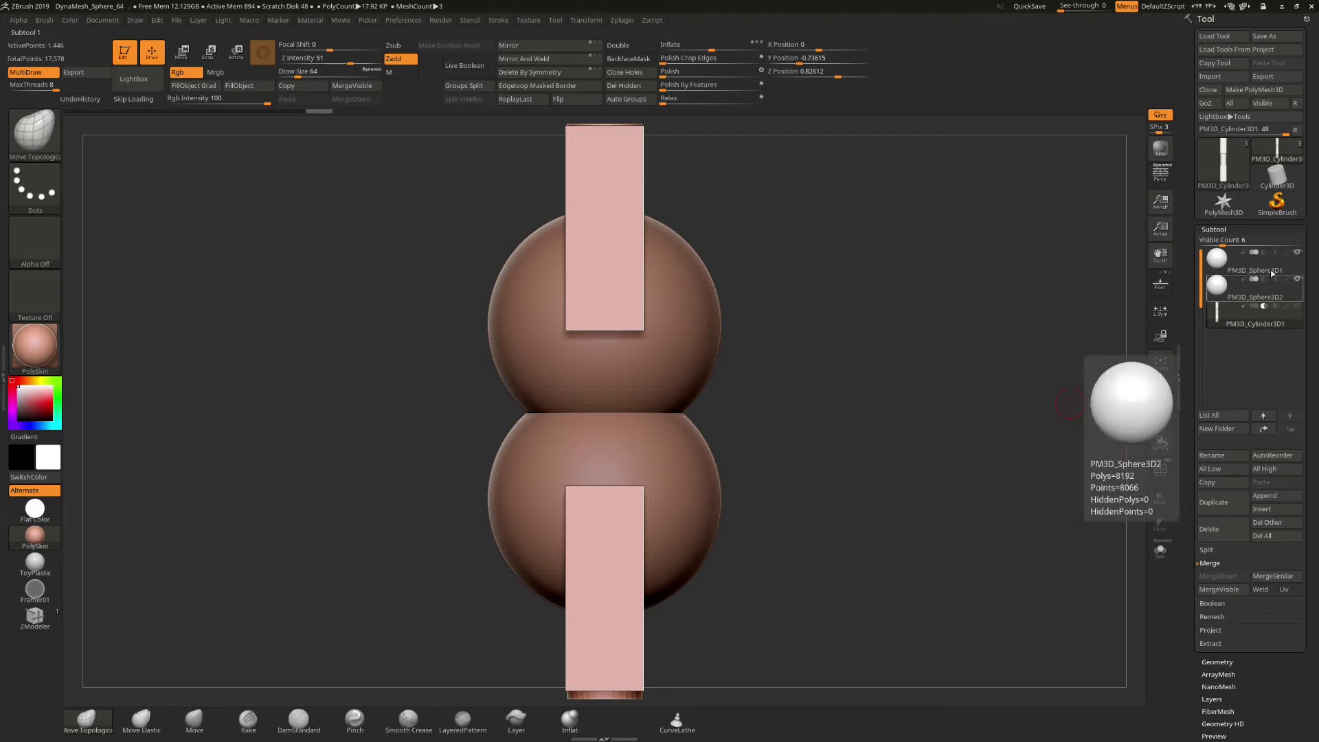
Merge PM3D_Sphere3D1 down with PM3D_Sphere3D2 and DynaMesh the merged spheres at resolution 128.
left_click(1261, 270)
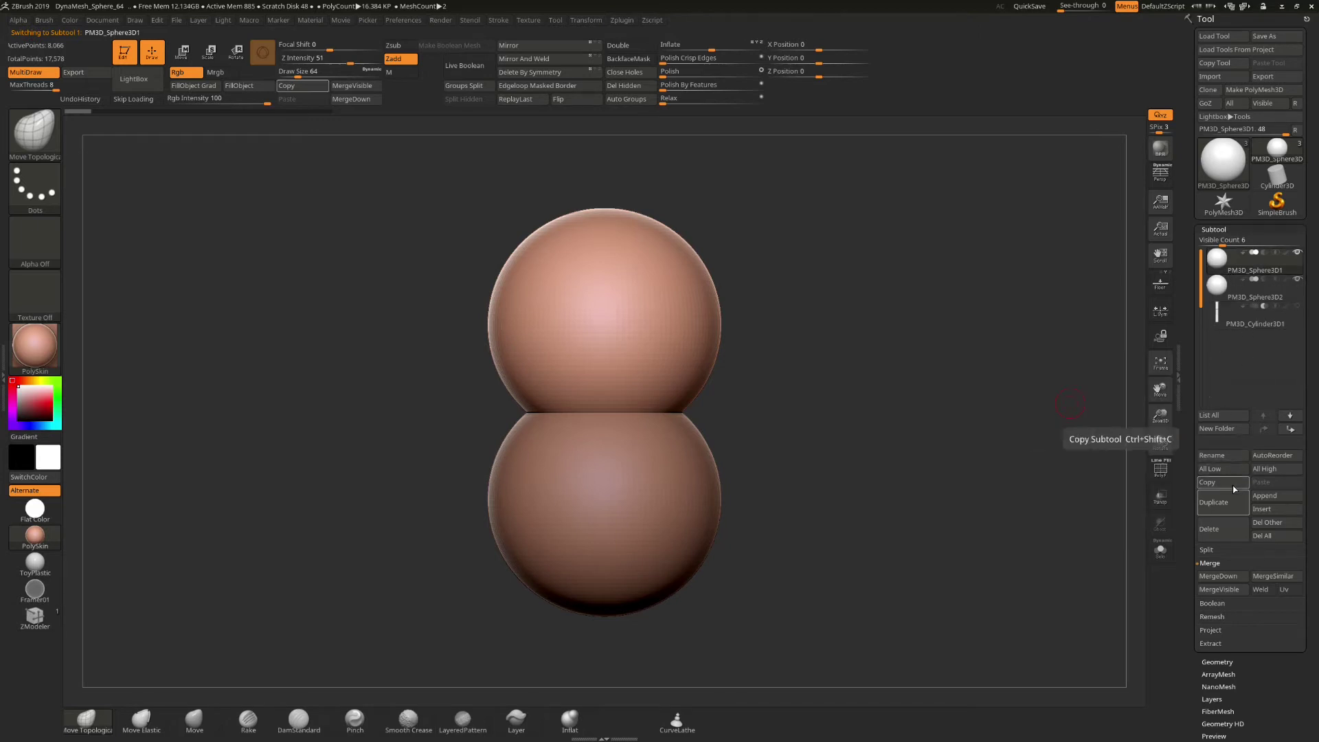
left_click(1227, 576)
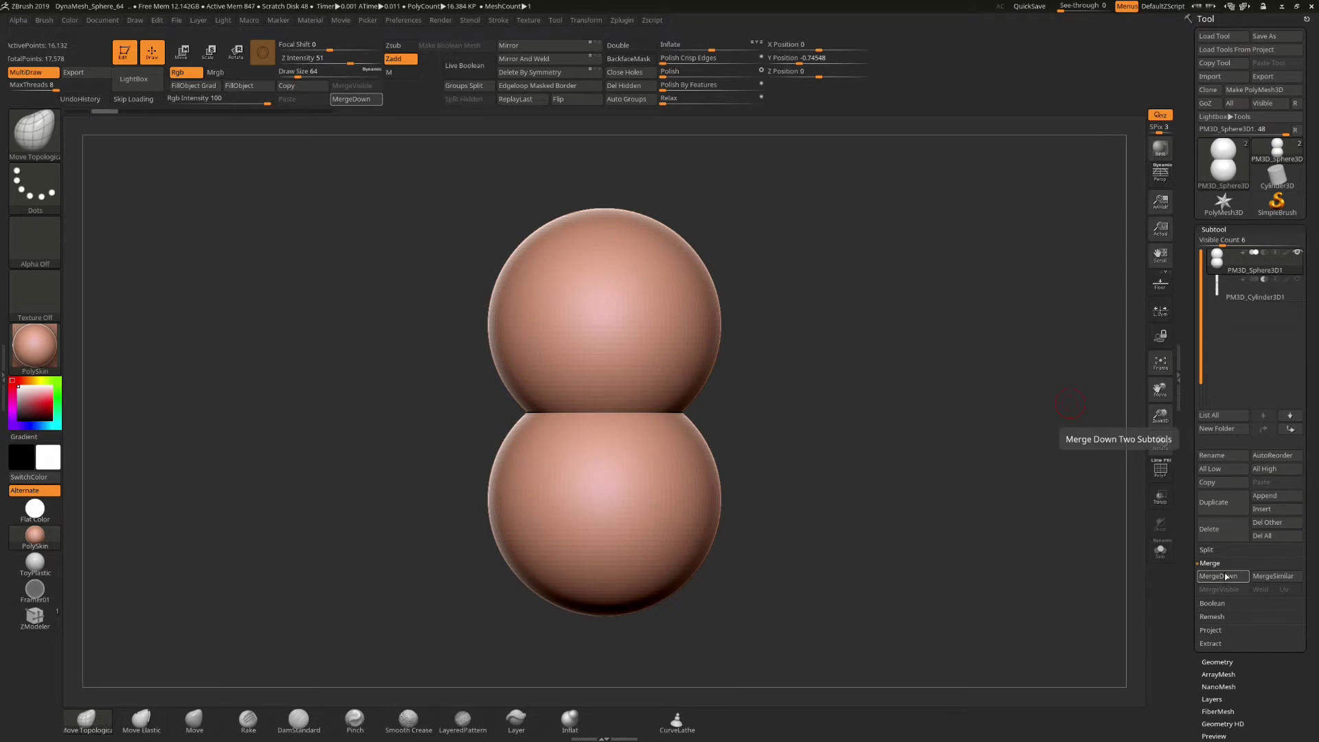
left_click(1210, 661)
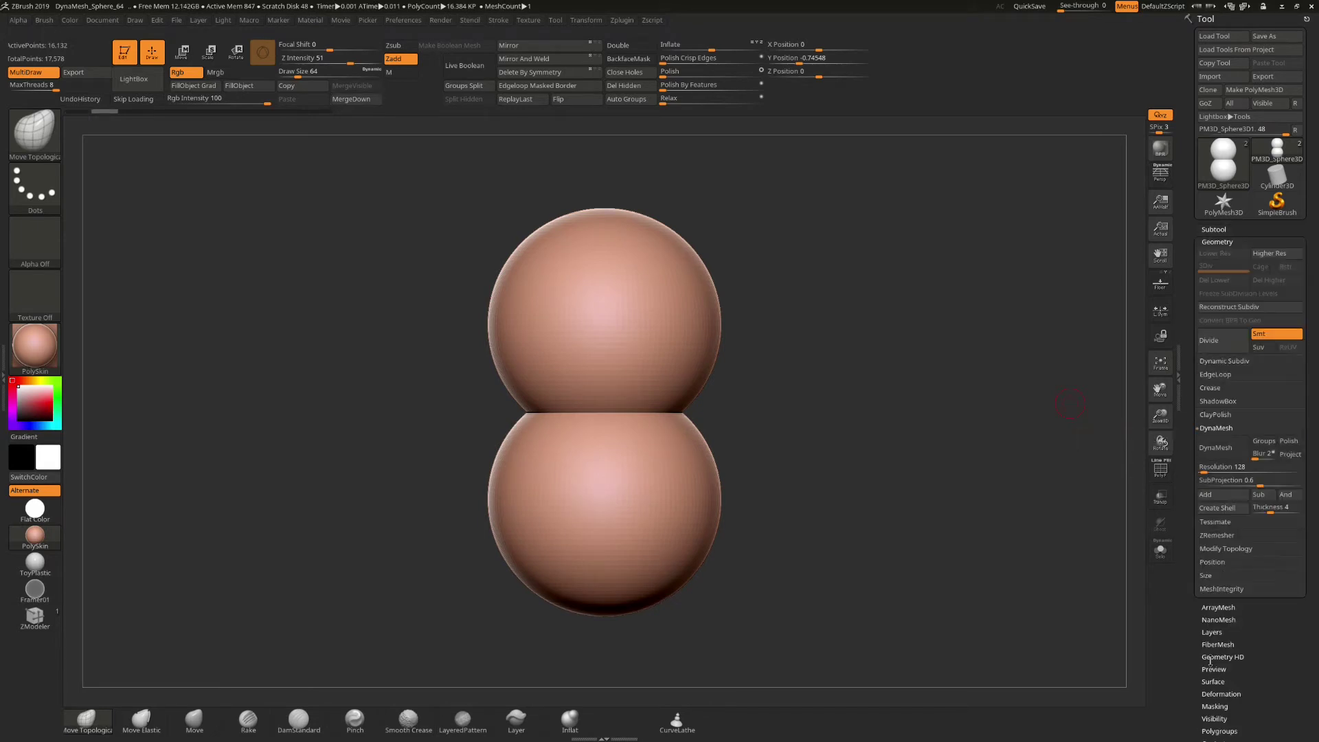
left_click(1217, 450)
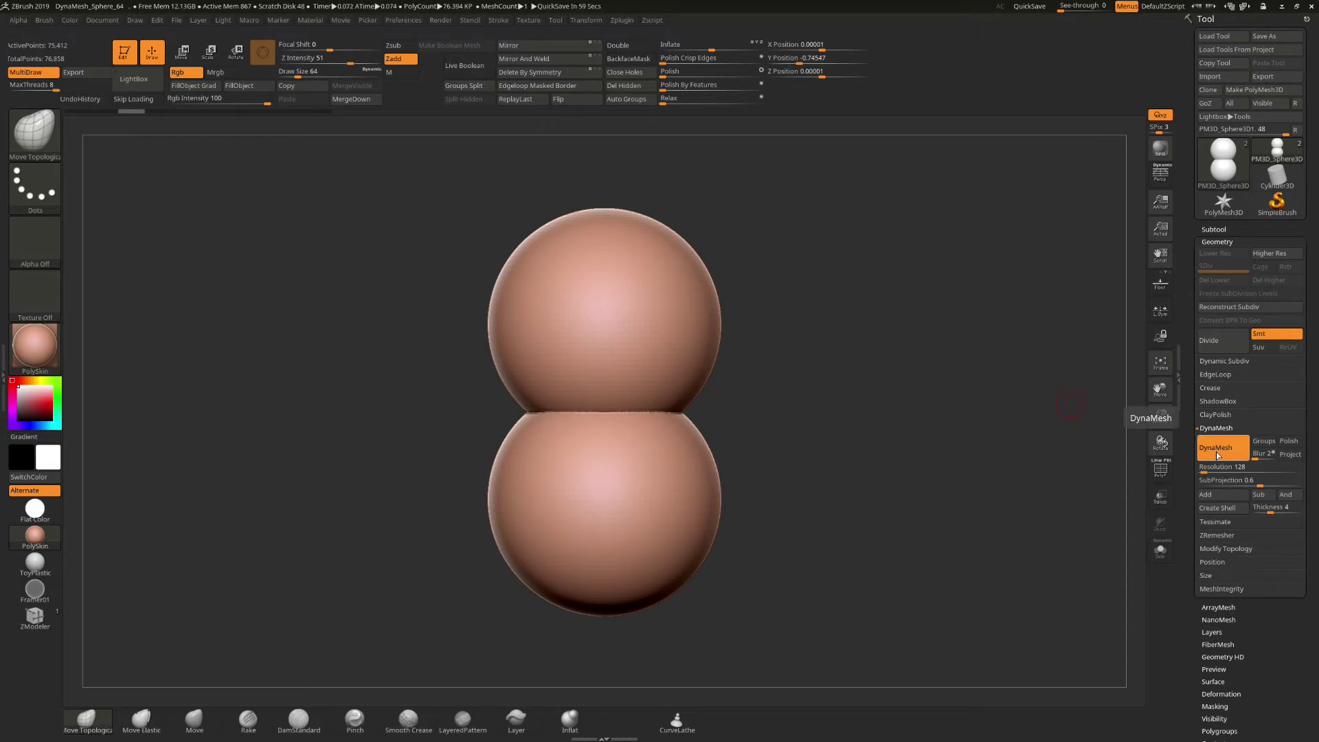
Examine the polyframe of the fused spheres at the seam where they meet.
left_click(1160, 470)
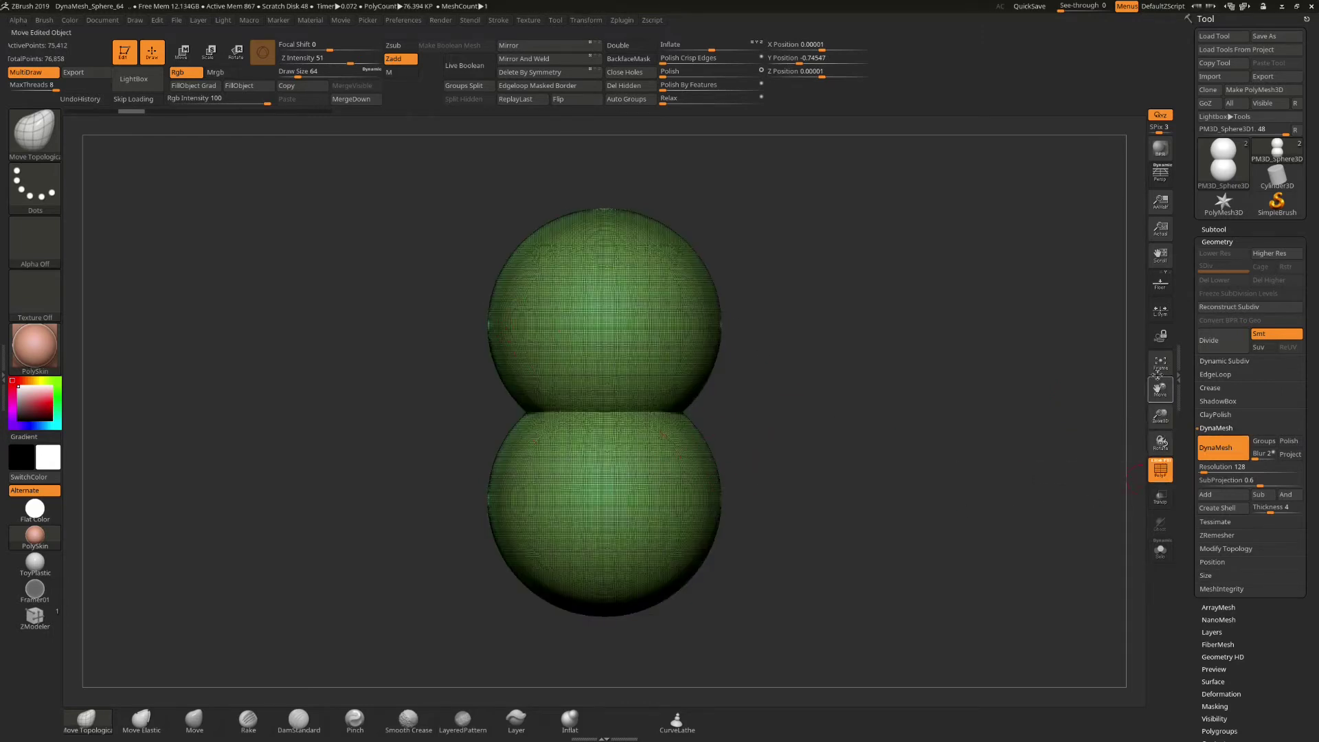
left_click(1161, 366)
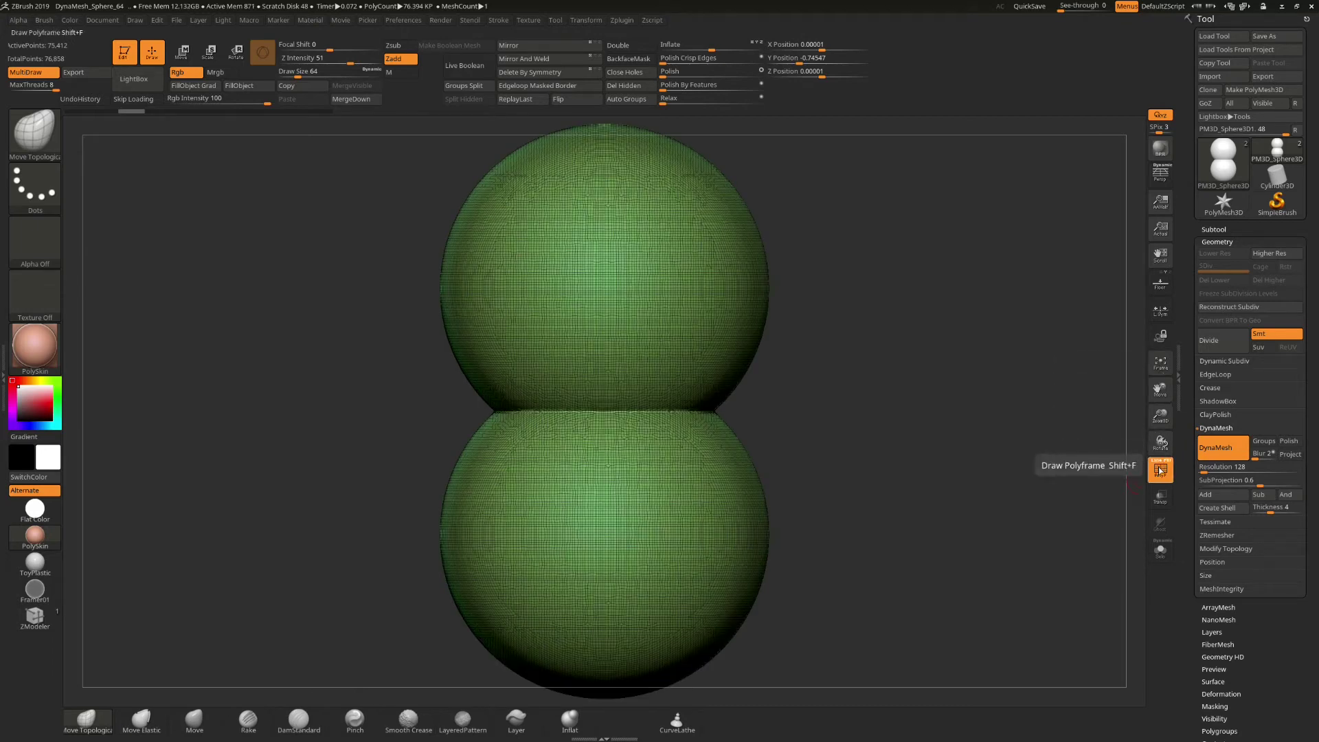
left_click(1160, 472)
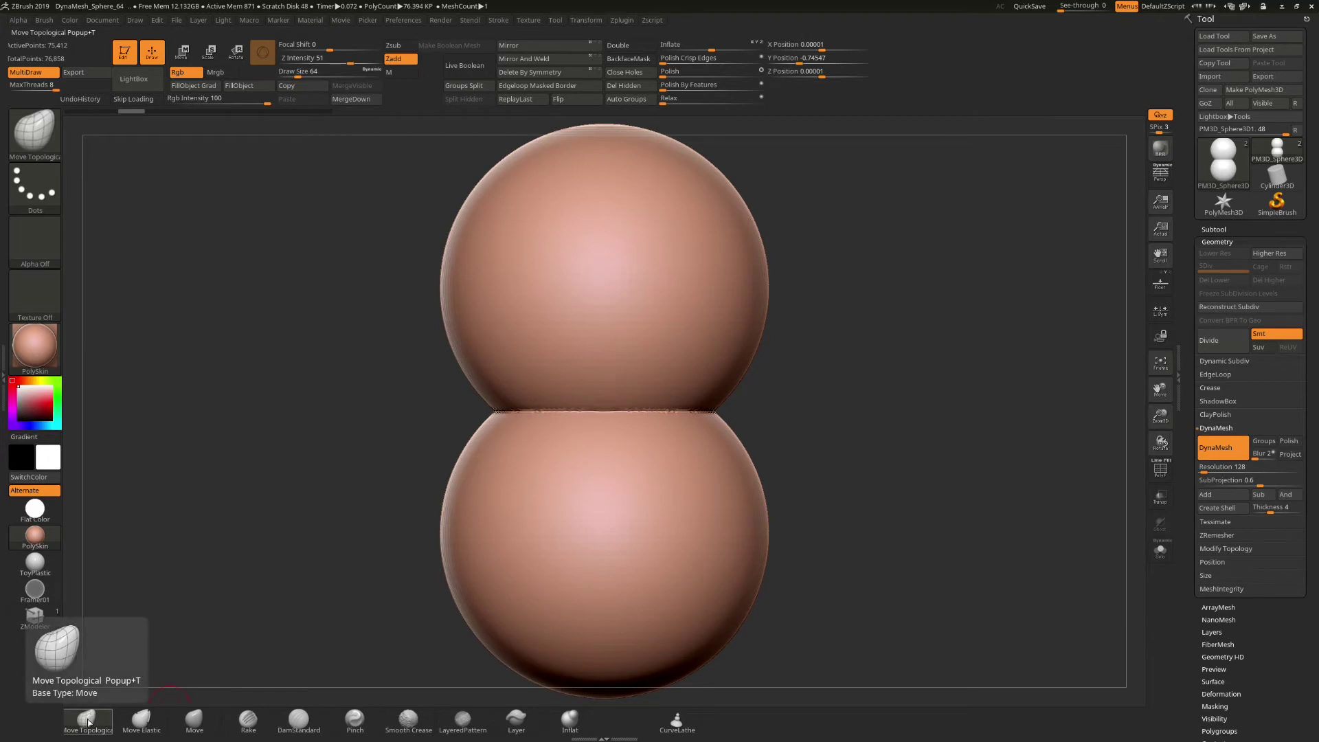
Fill the seam between the spheres on one side using the Clay brush at Z Intensity 10 and Draw Size 181, smoothing the buildup.
key("b")
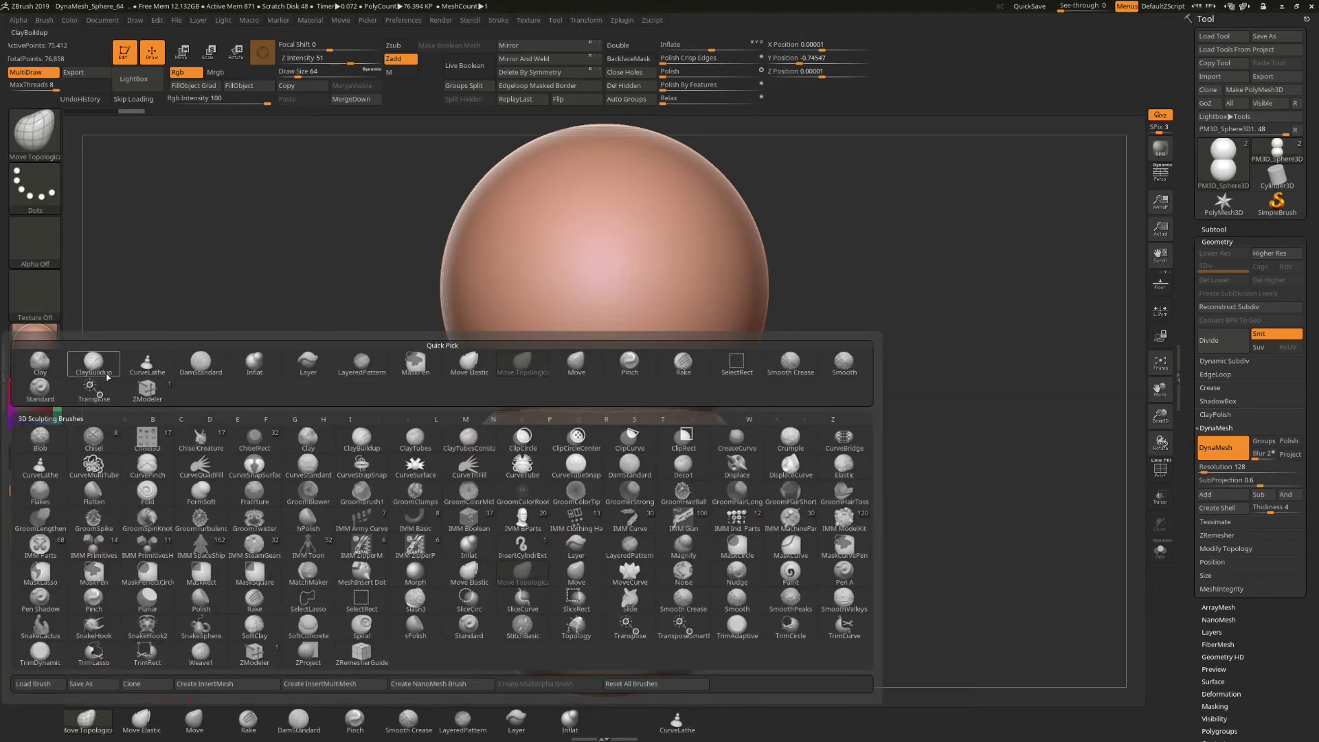
left_click(44, 368)
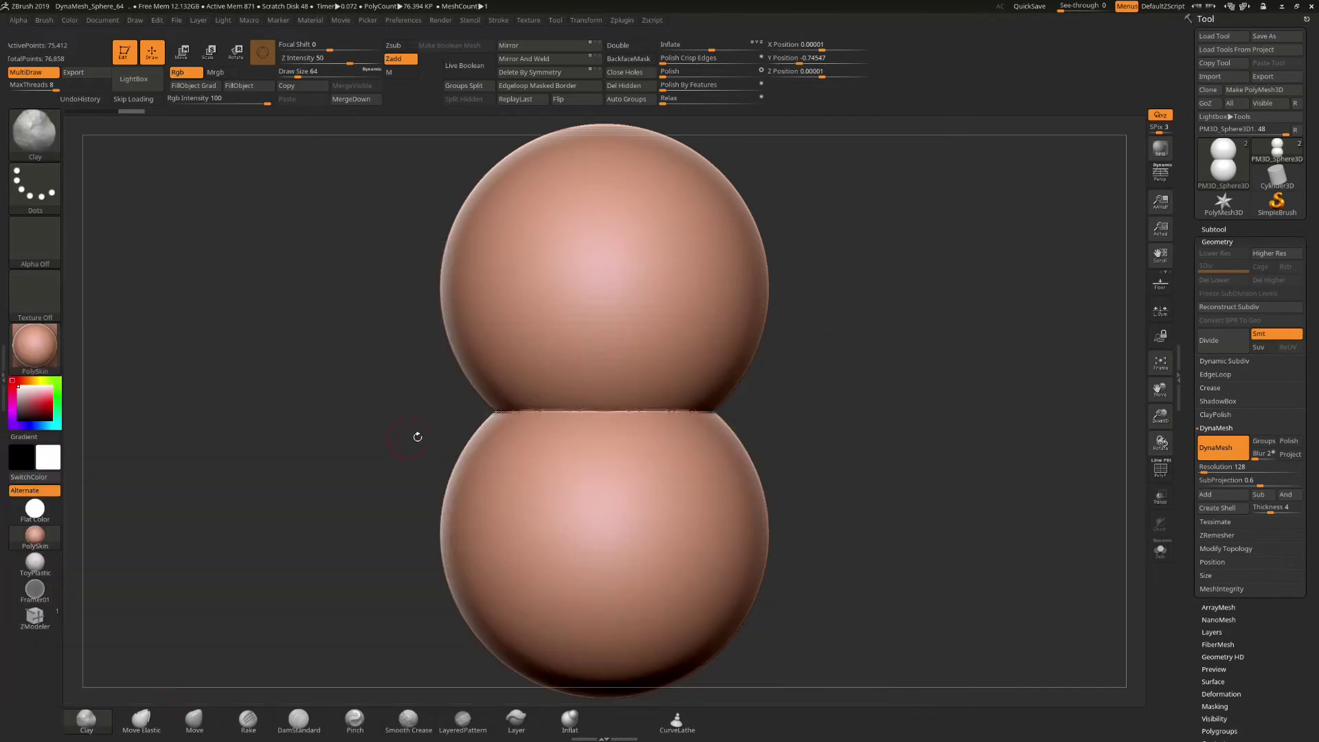
left_click_drag(349, 62, 301, 77)
mouse_move(491, 408)
left_mouse_down()
mouse_move(460, 336)
mouse_move(471, 427)
mouse_move(619, 405)
left_mouse_up()
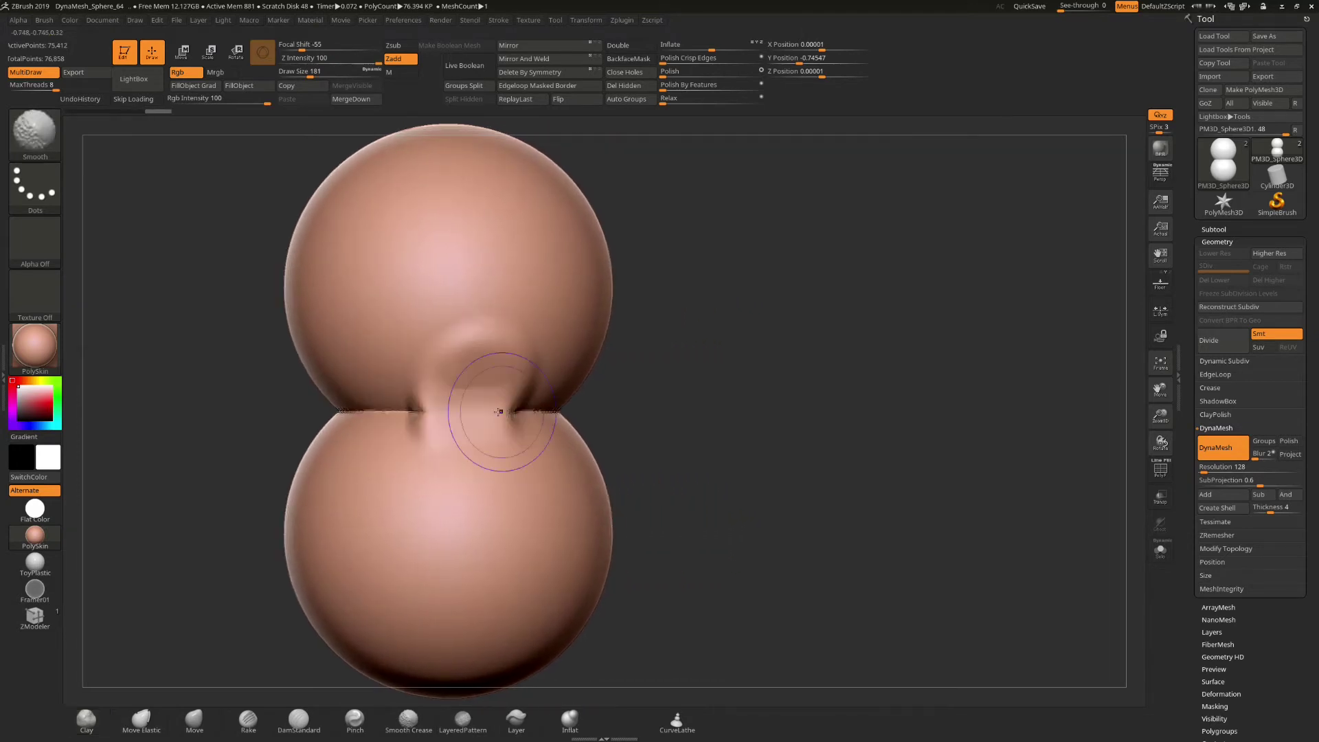
mouse_move(469, 381)
left_mouse_down()
mouse_move(382, 409)
mouse_move(431, 434)
mouse_move(500, 405)
mouse_move(425, 373)
mouse_move(385, 423)
mouse_move(421, 351)
left_mouse_up()
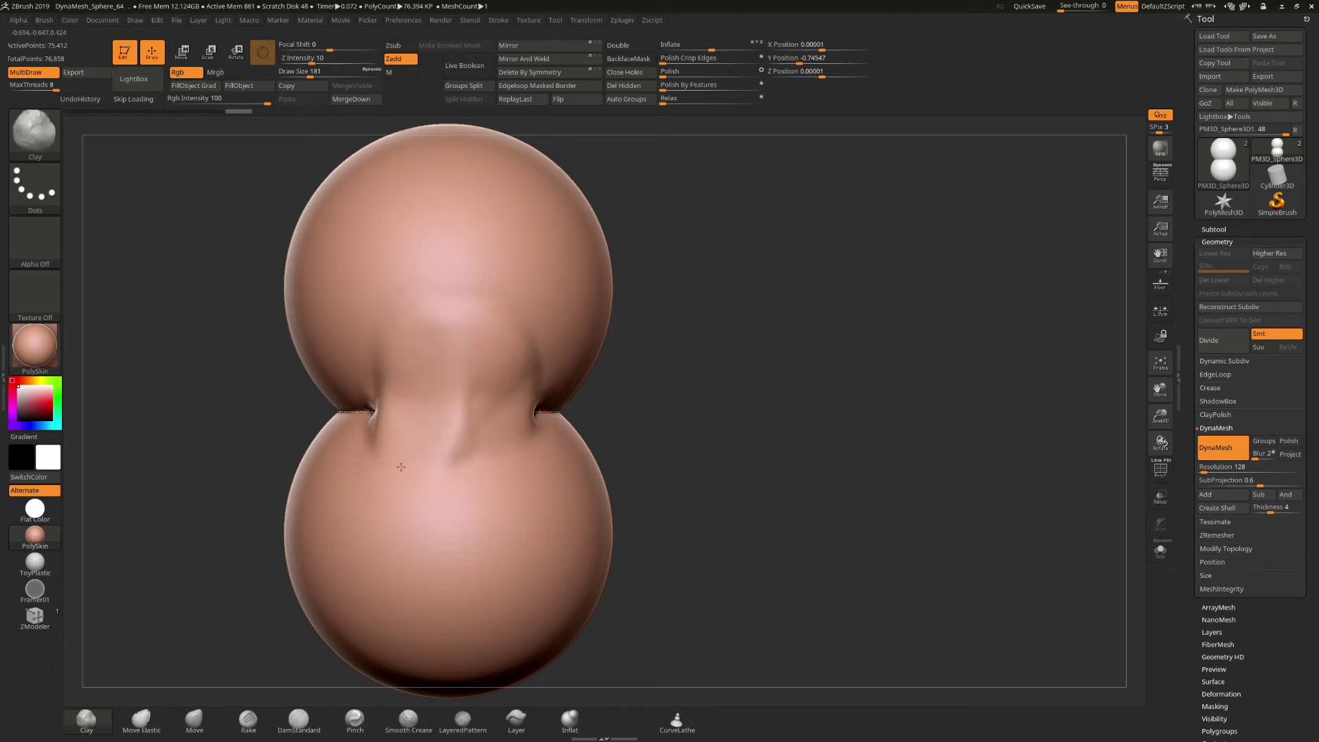
left_click_drag(401, 466, 394, 415)
left_click_drag(505, 457, 492, 430)
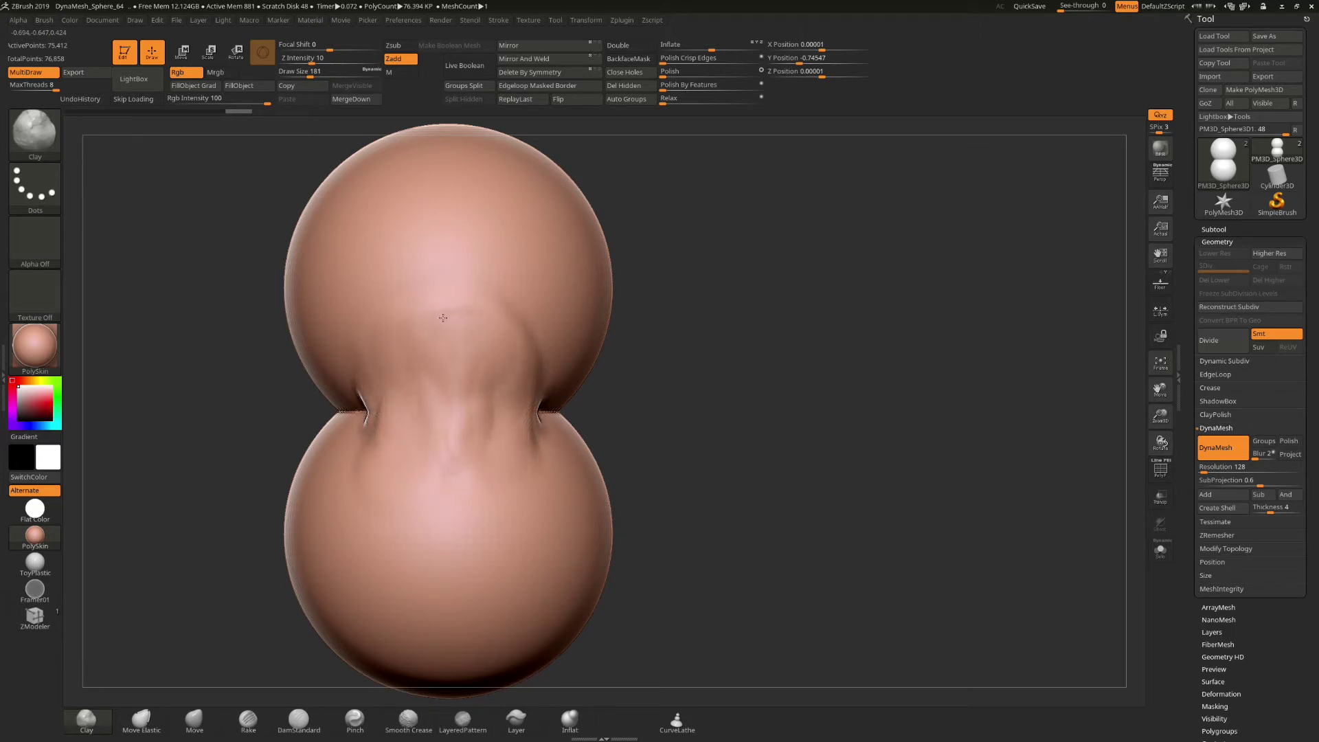
left_click_drag(490, 346, 428, 449, "shift")
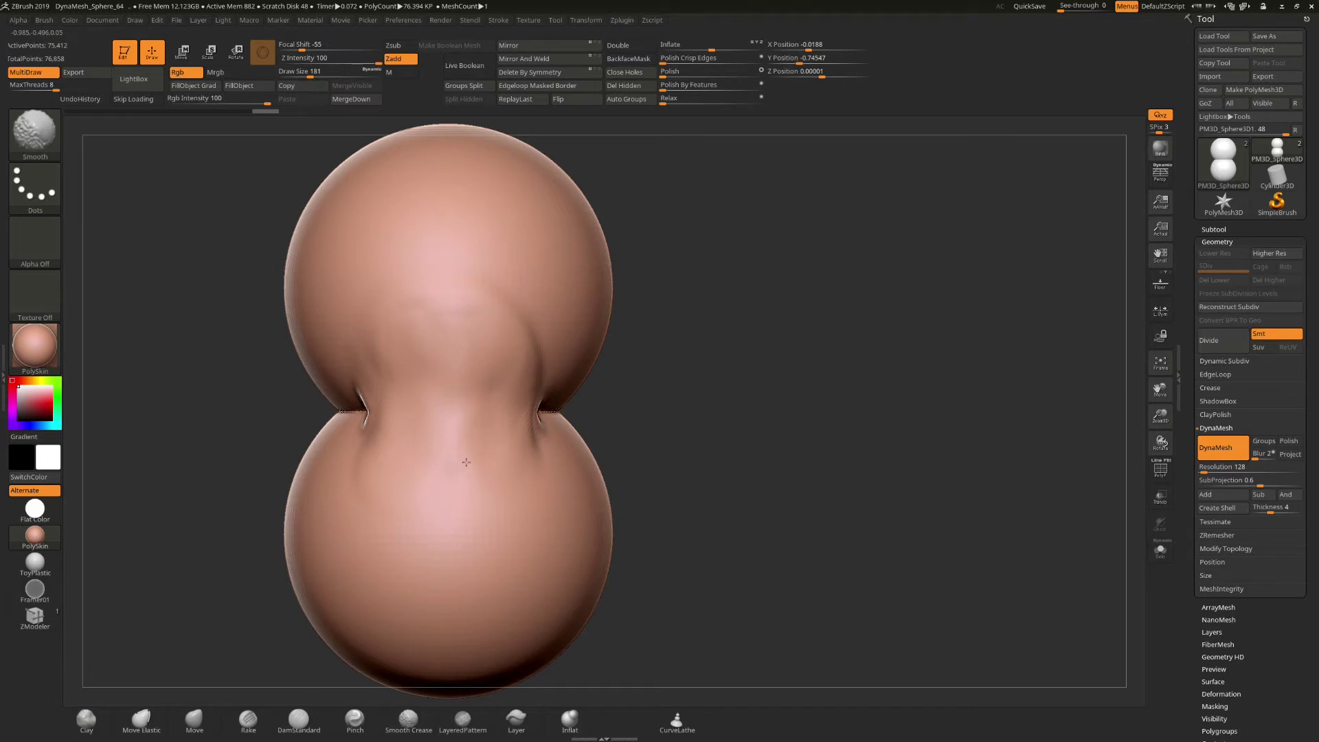
mouse_move(409, 393)
left_mouse_down()
mouse_move(474, 412)
mouse_move(485, 467)
mouse_move(481, 385)
mouse_move(481, 481)
left_mouse_up()
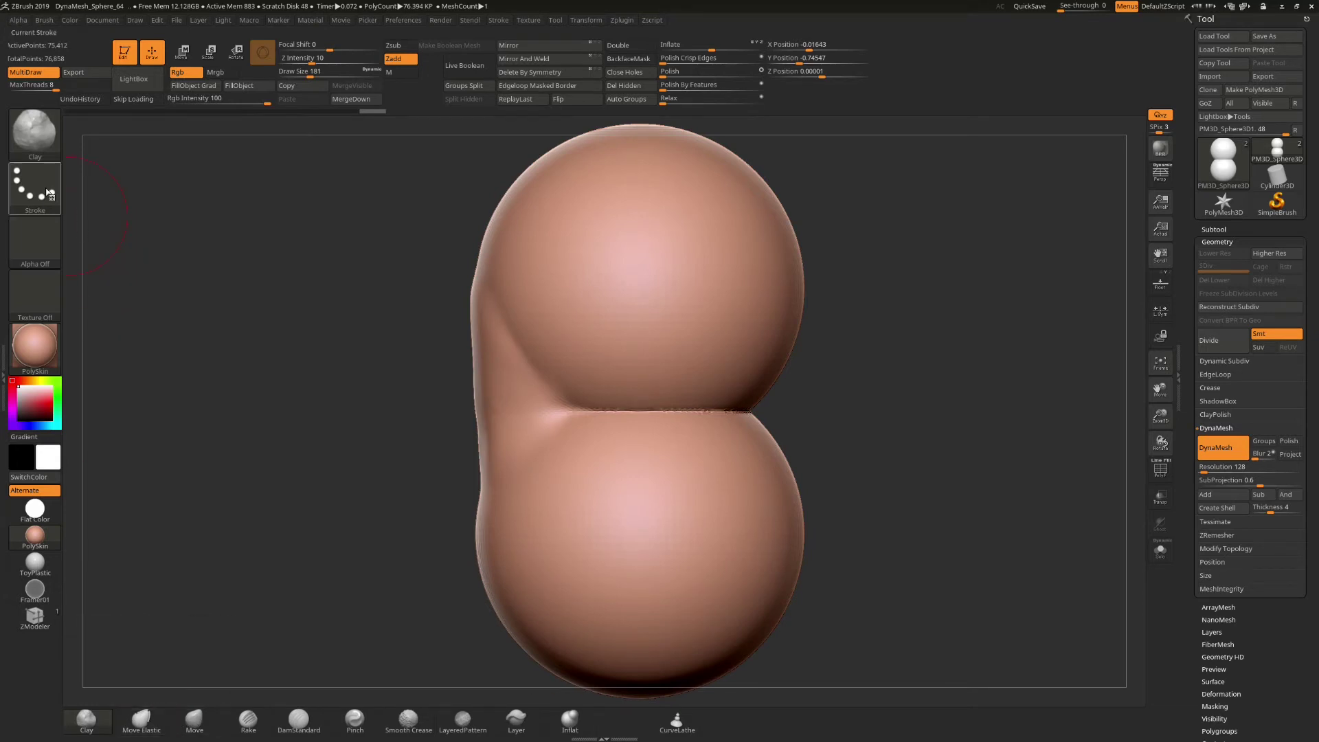
Straighten the filled side's profile with the Move Topological brush at Draw Size 288 and smooth its outline.
left_click(41, 129)
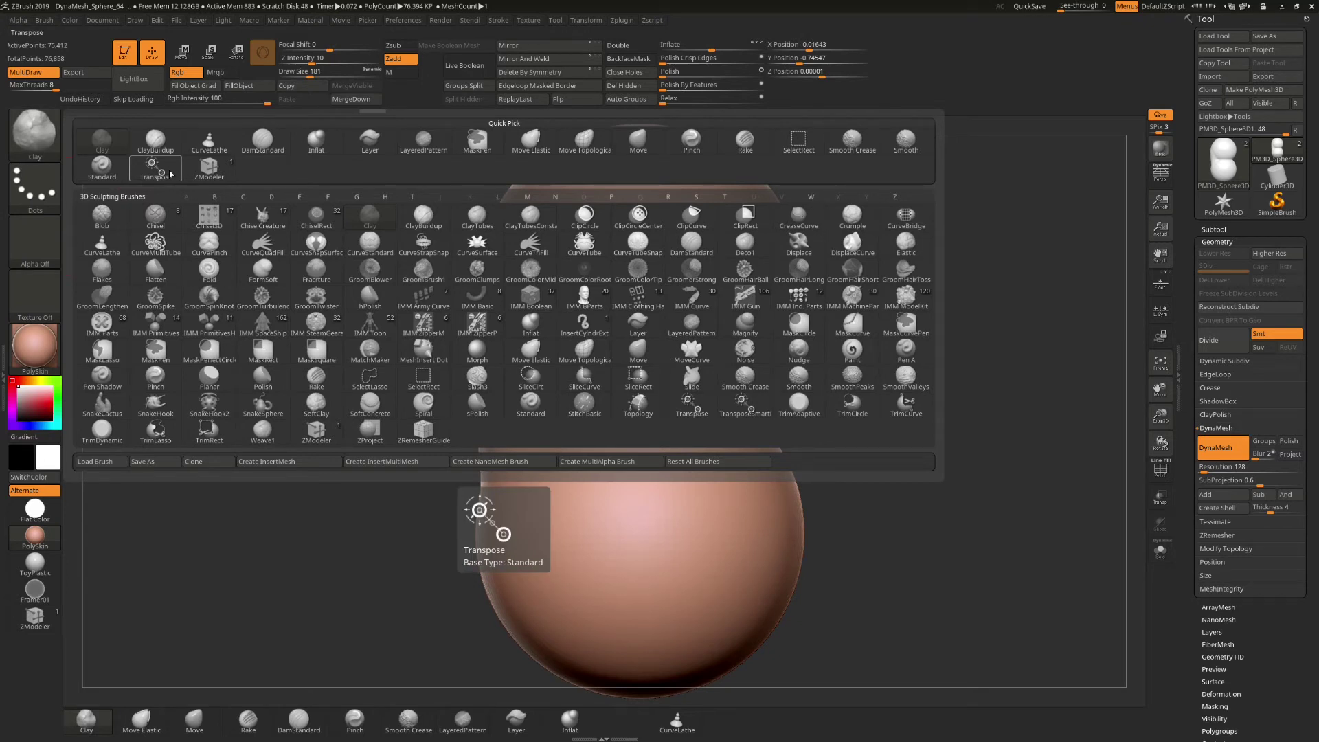
left_click(585, 141)
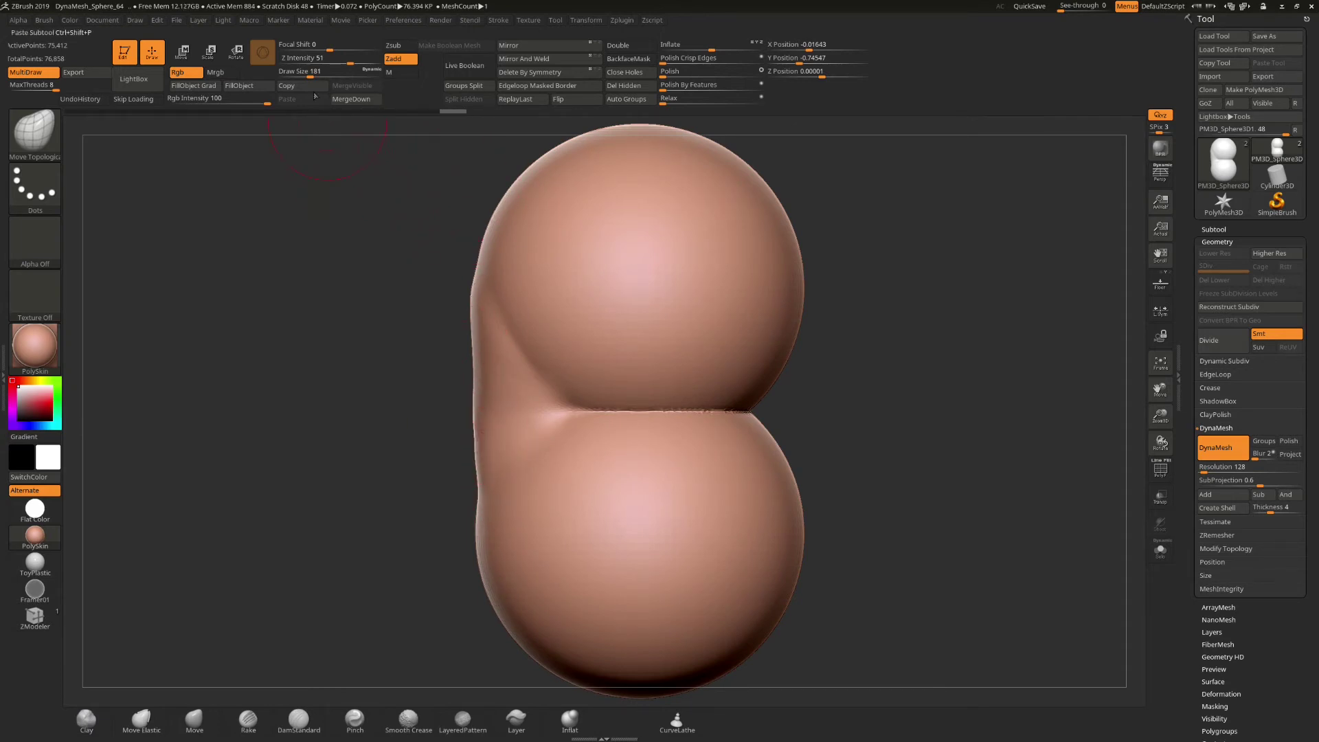
left_click_drag(310, 75, 318, 75)
key("shift")
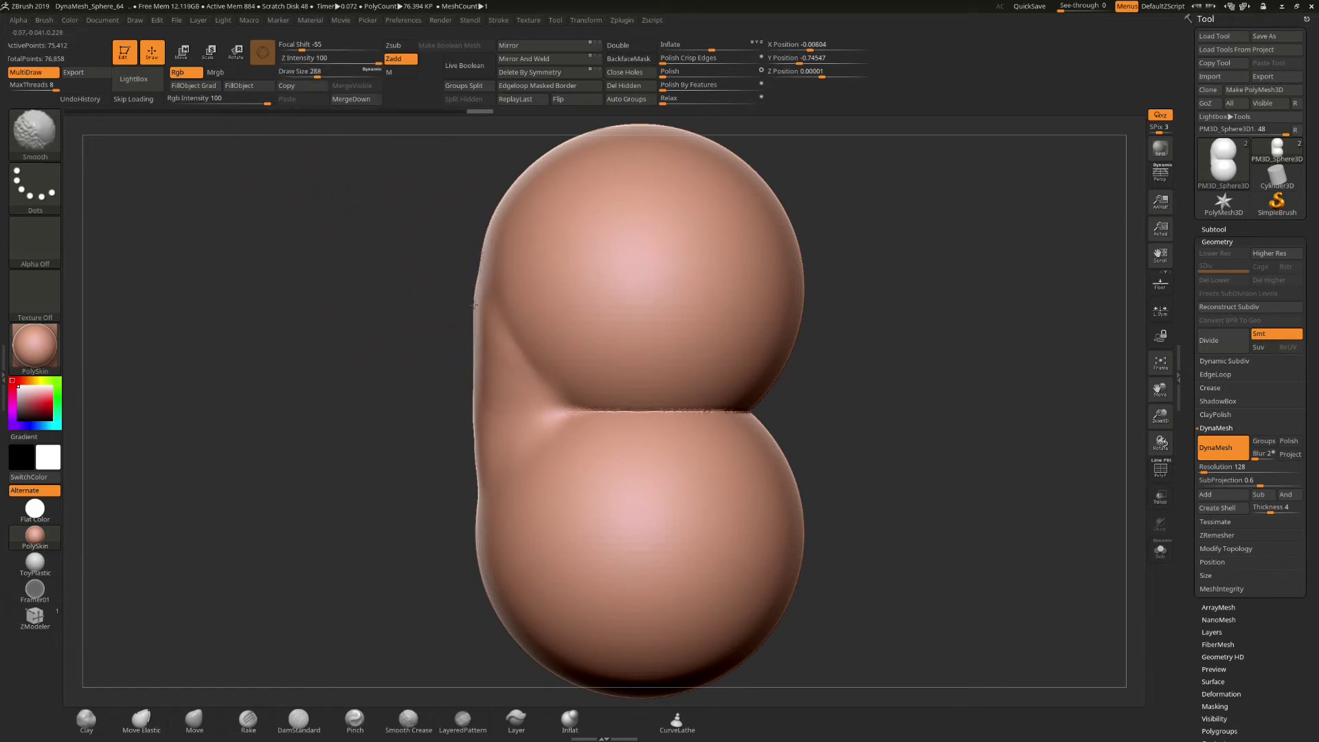
left_click_drag(477, 321, 471, 348, "shift")
left_click_drag(483, 441, 500, 442, "shift")
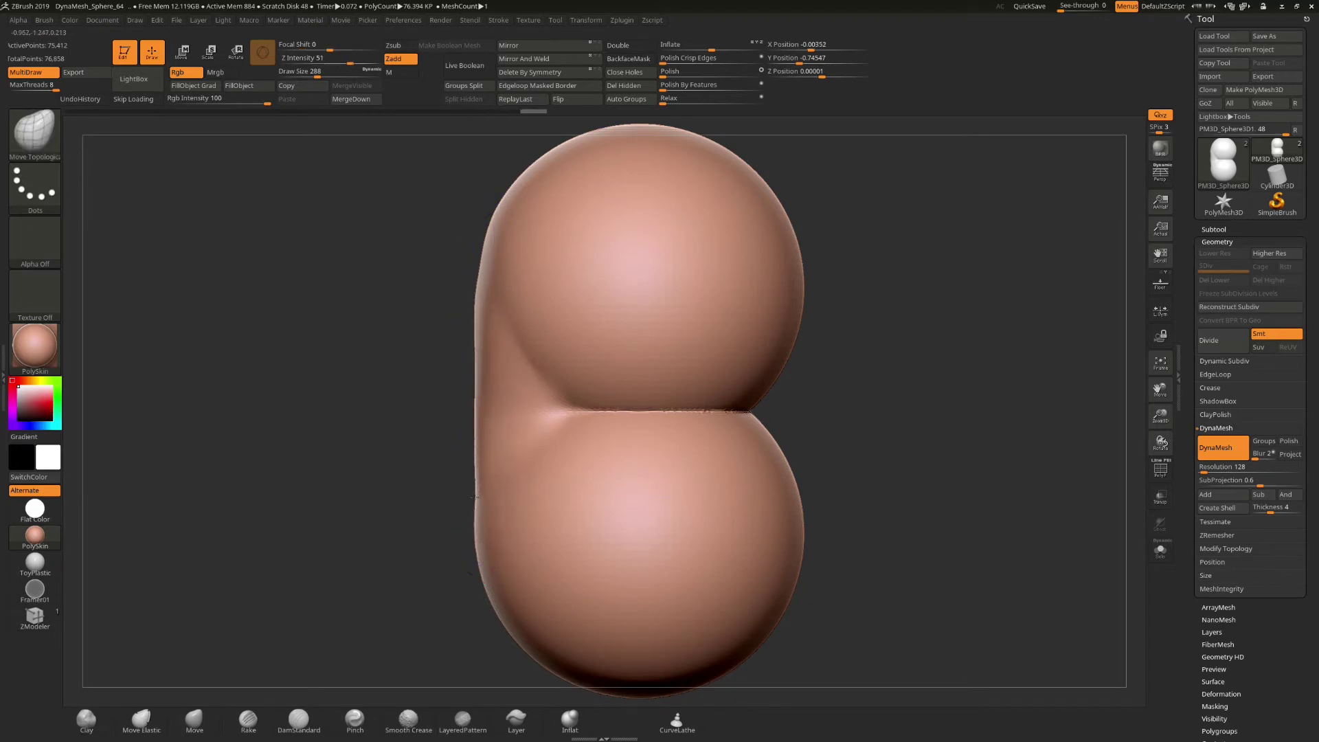
key("shift")
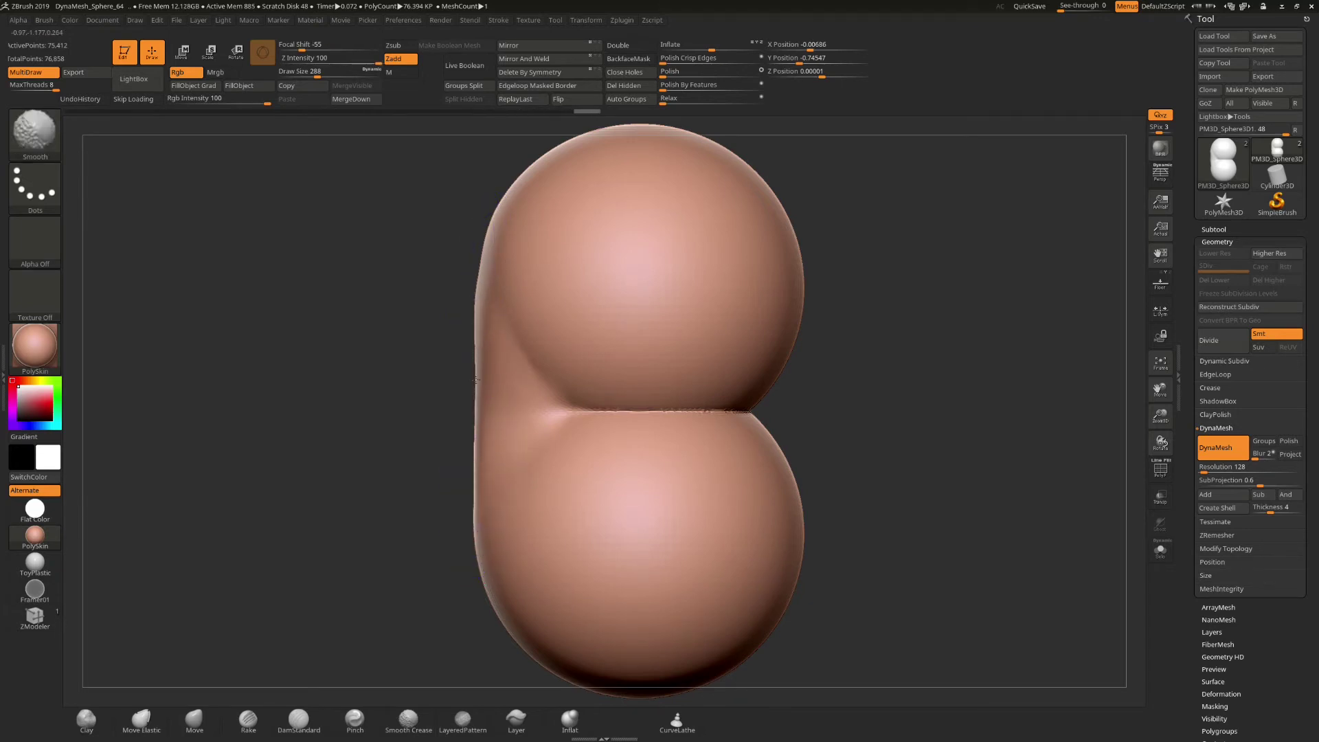
left_click_drag(481, 354, 494, 360, "shift")
Smooth the face of the filled bridge and the sharp creases at its edges.
right_click_drag(494, 359, 591, 361)
left_click_drag(527, 359, 491, 356, "shift")
key("shift")
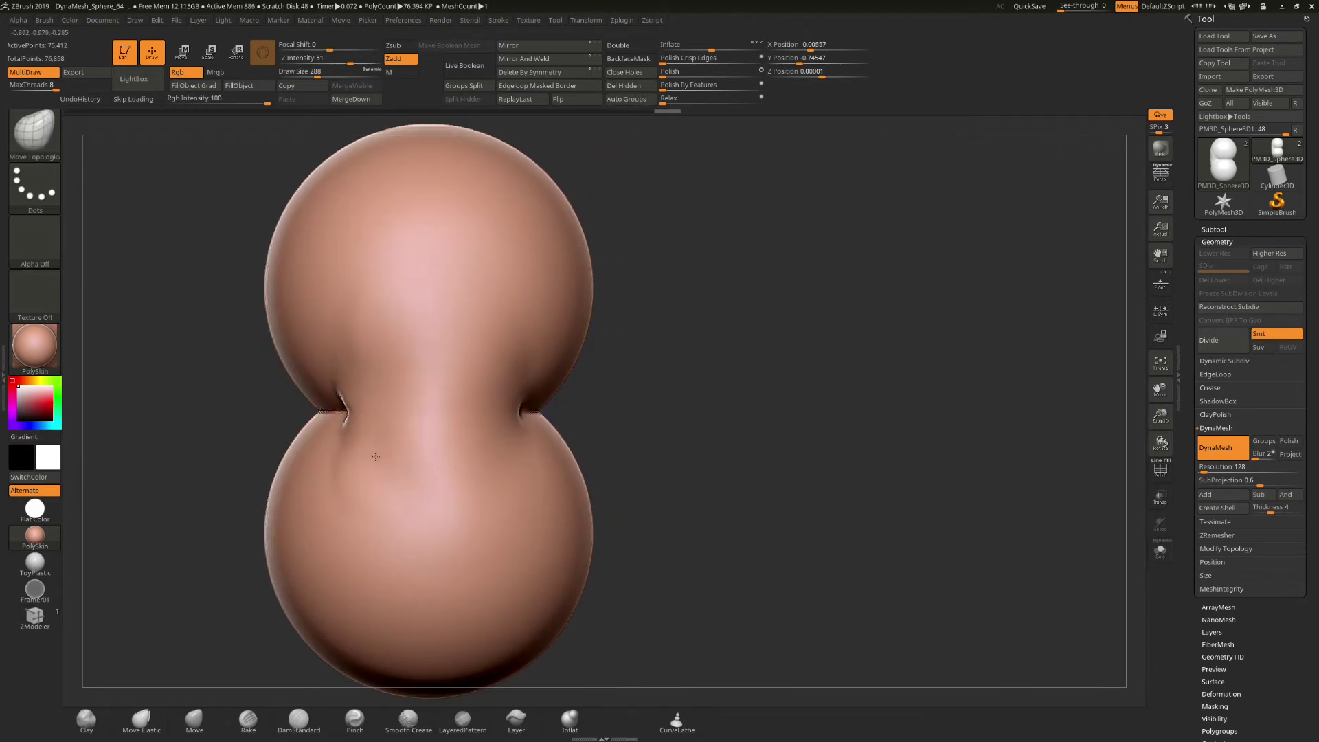
left_click_drag(376, 457, 342, 406, "shift")
mouse_move(342, 407)
right_mouse_down()
mouse_move(377, 413)
mouse_move(333, 411)
right_mouse_up()
left_click_drag(332, 411, 318, 412, "shift")
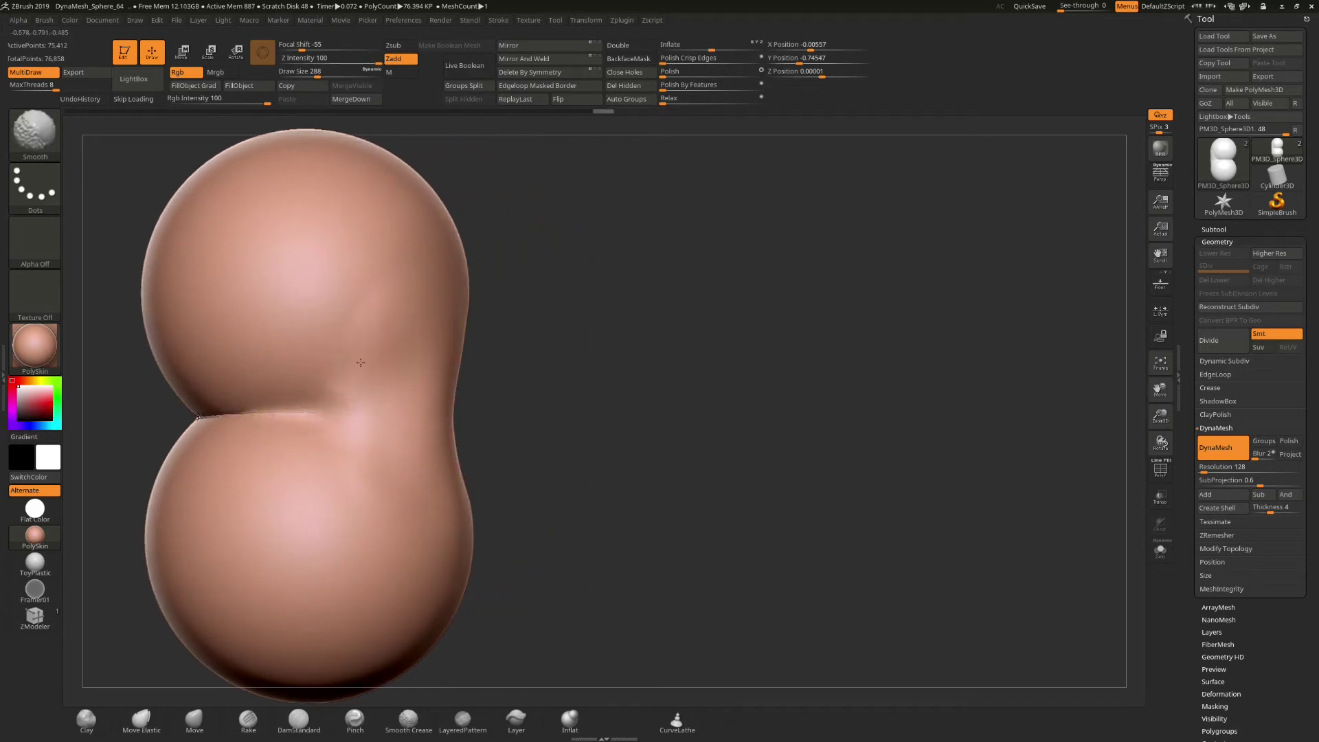
Blend the bridge into the surrounding seam and refine its side profile into a straighter line.
mouse_move(405, 461)
right_mouse_down()
mouse_move(377, 436)
mouse_move(409, 395)
mouse_move(374, 429)
right_mouse_up()
left_click_drag(374, 429, 321, 403)
right_click_drag(321, 403, 328, 370)
mouse_move(303, 440)
left_mouse_down()
mouse_move(315, 402)
mouse_move(299, 385)
mouse_move(307, 447)
mouse_move(328, 386)
left_mouse_up()
mouse_move(421, 413)
left_mouse_down("shift")
mouse_move(418, 369)
mouse_move(353, 511)
left_mouse_up("shift")
left_click_drag(374, 415, 397, 390)
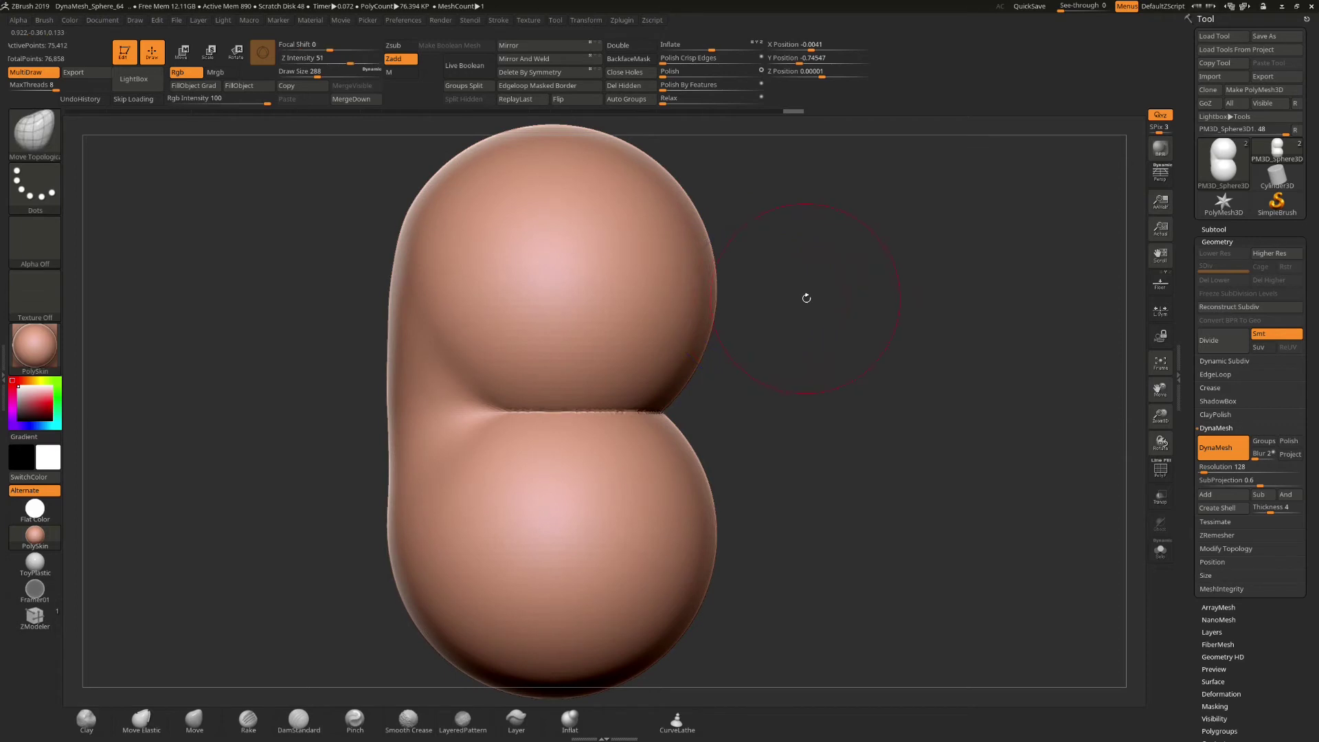
left_click_drag(1160, 416, 1195, 401)
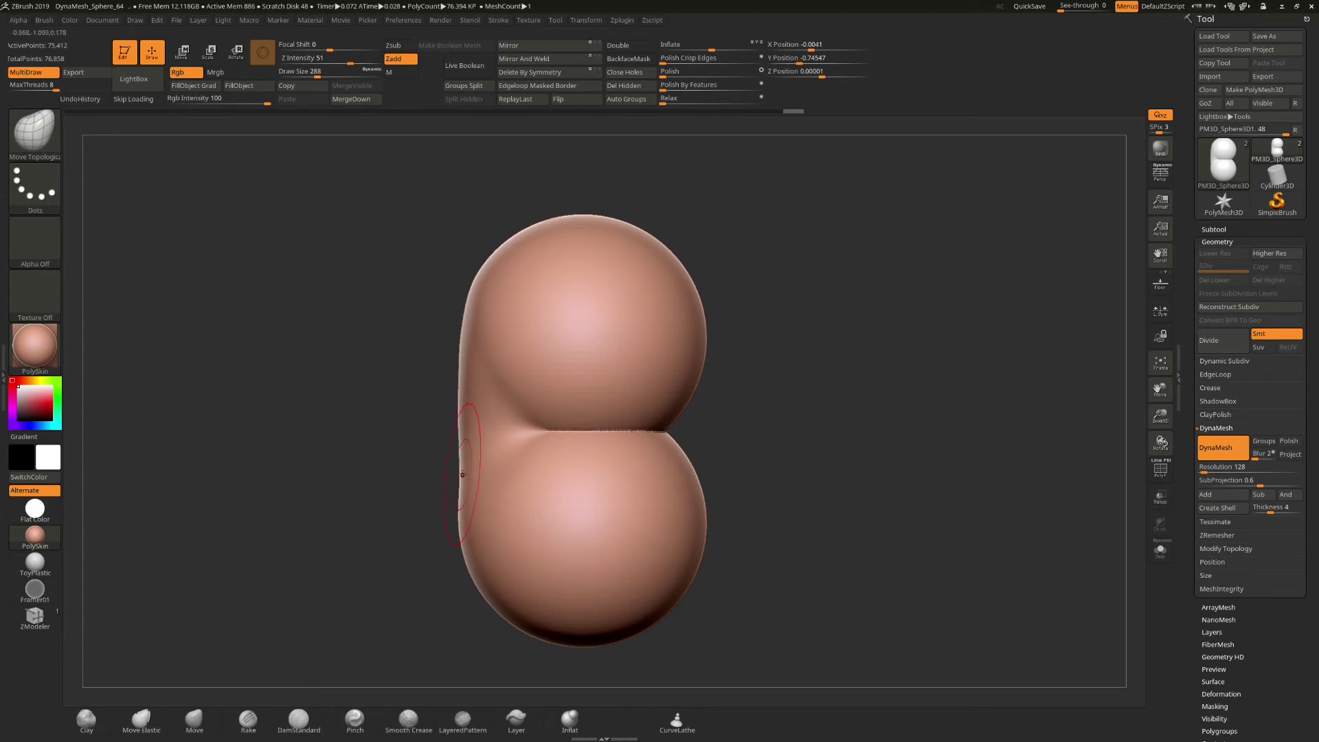
key("shift")
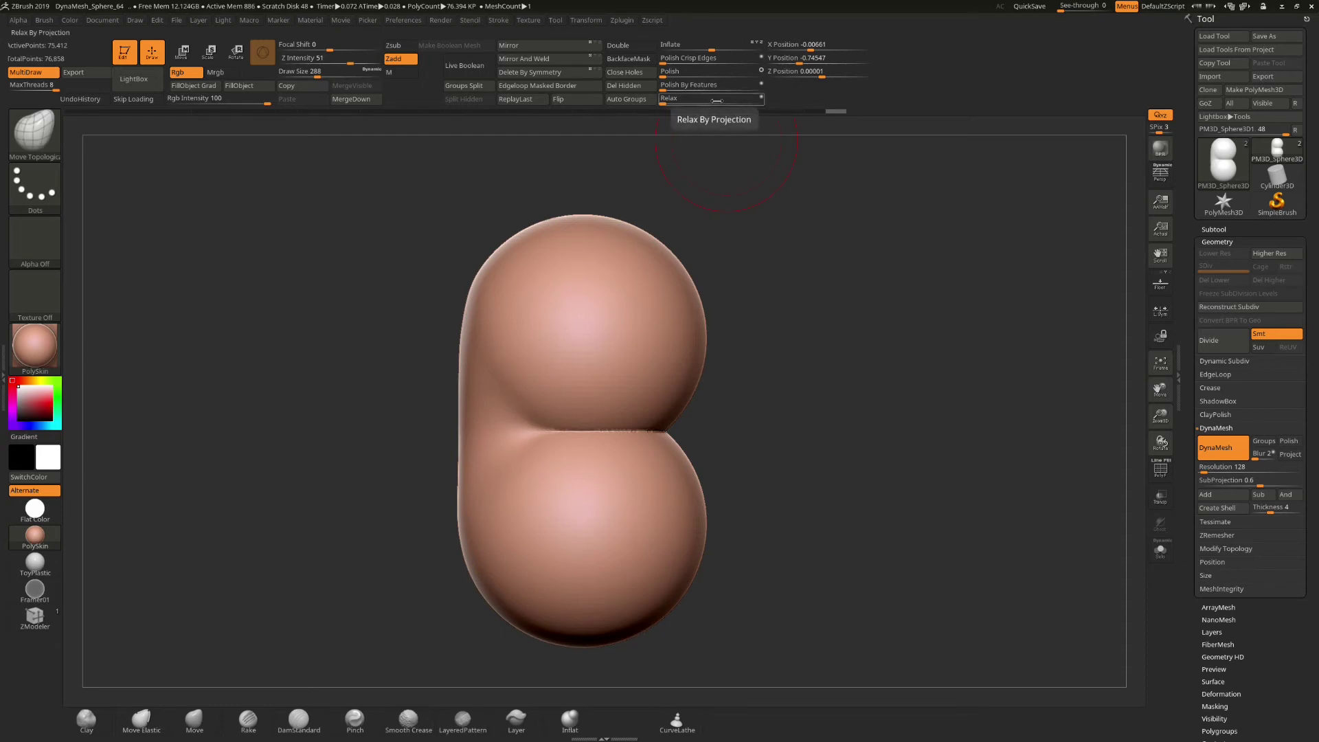
Soften the whole fused mesh with Polish Crisp Edges, Relax at about 18 and Polish By Features at about 21.
left_click(673, 60)
type("0")
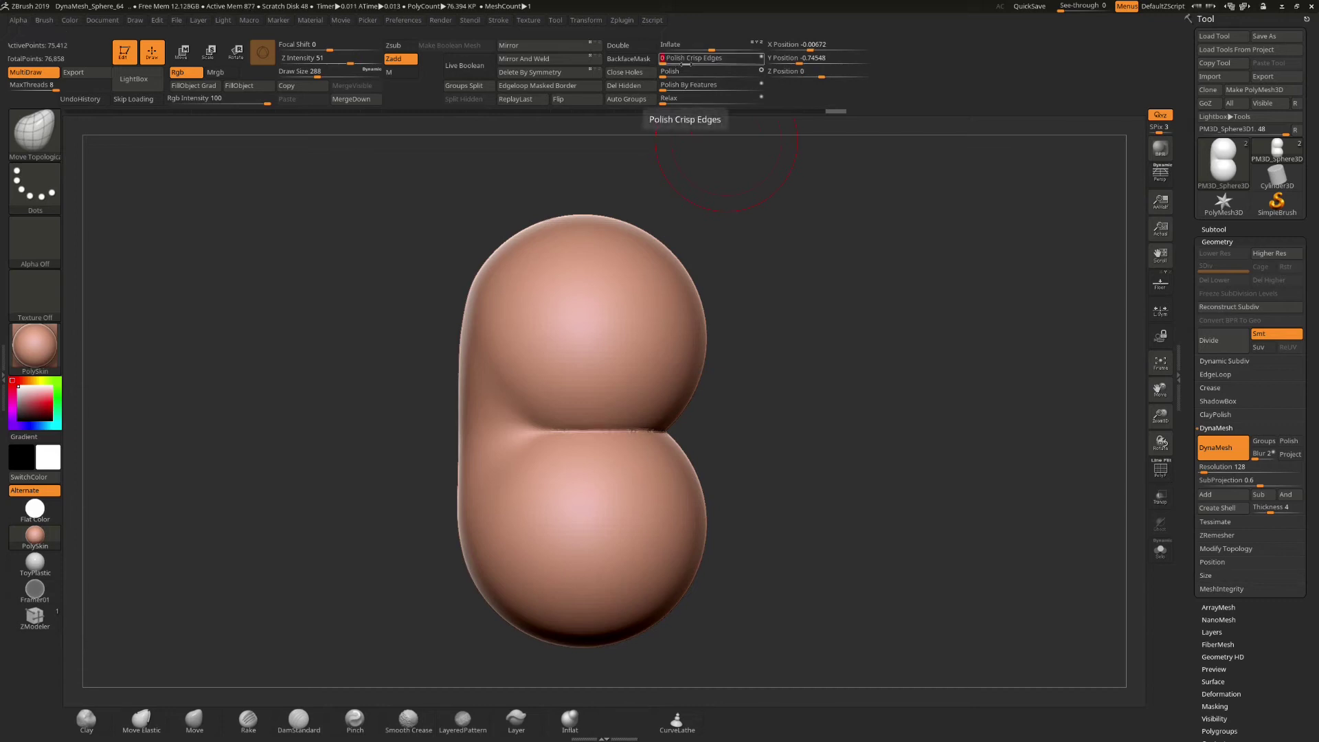
key("Return")
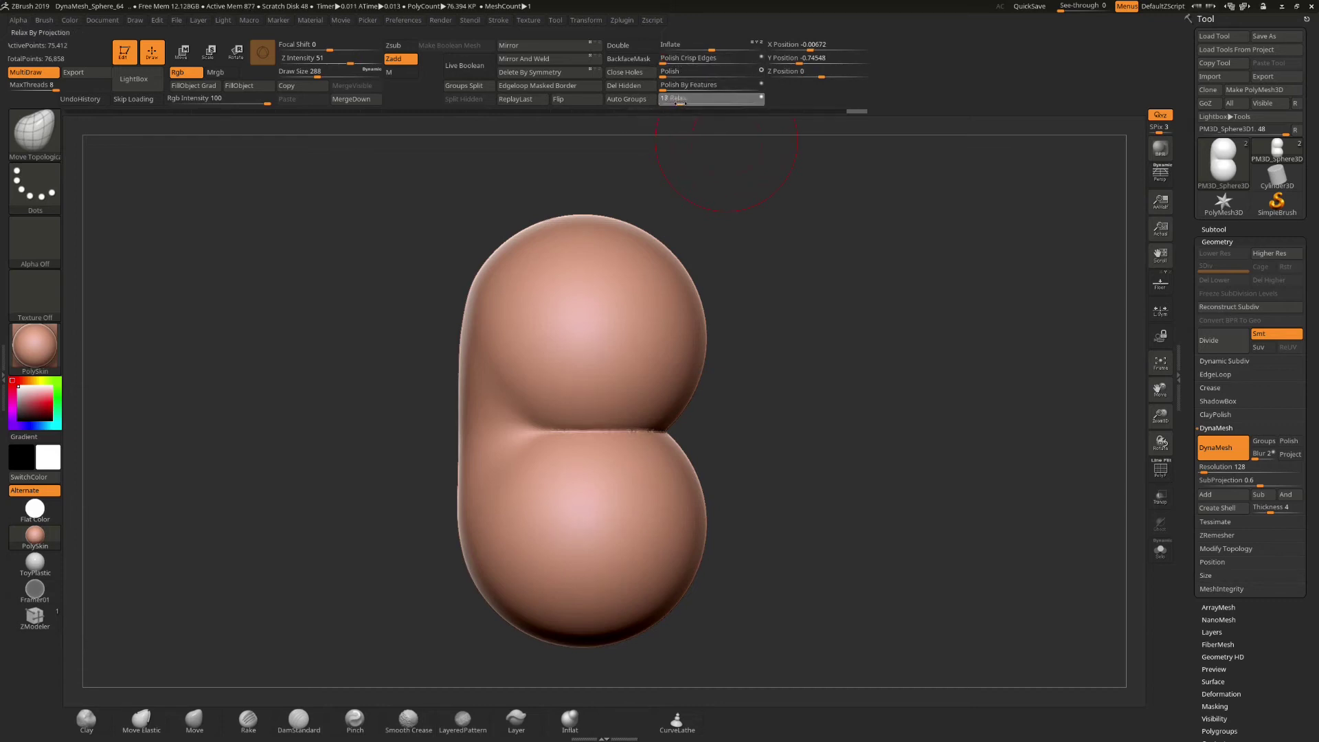
left_click(679, 98)
type("0")
key("Return")
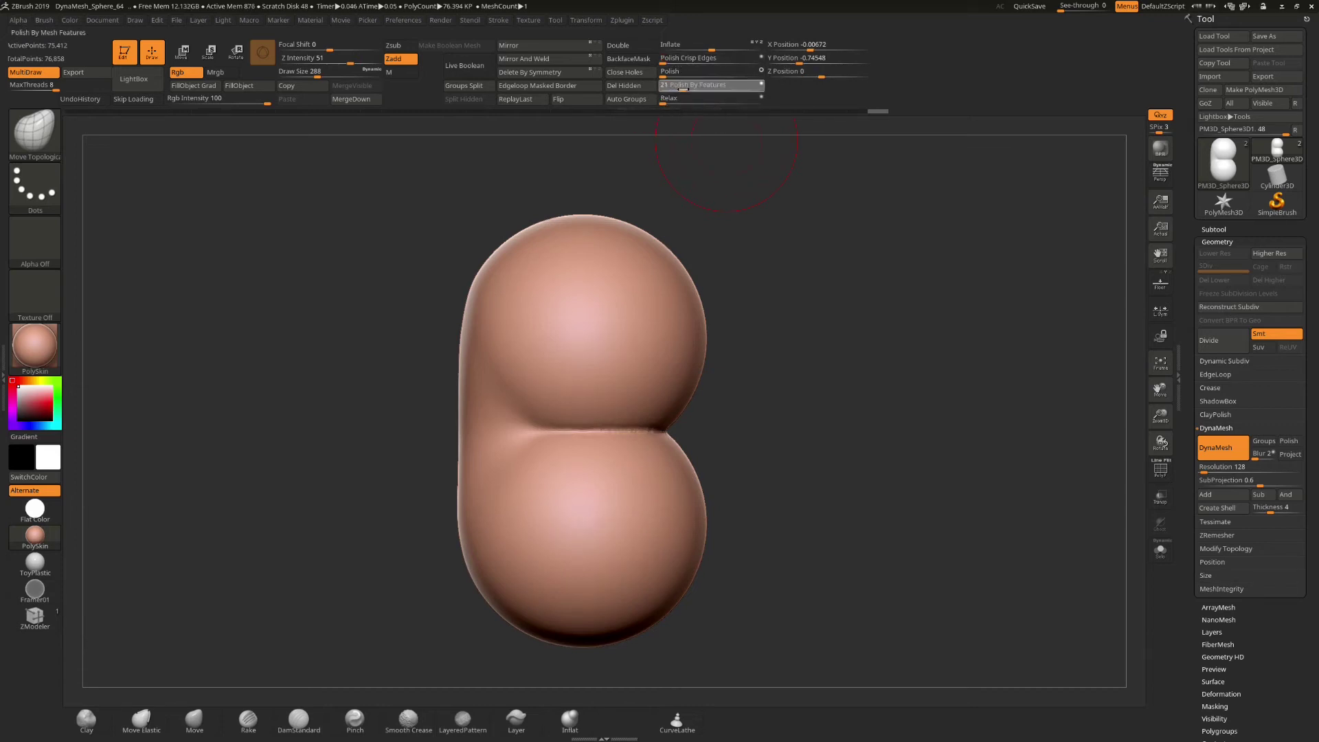
type("0")
key("Return")
Smooth the remaining seam between the two spheres around the back and both sides.
key("shift")
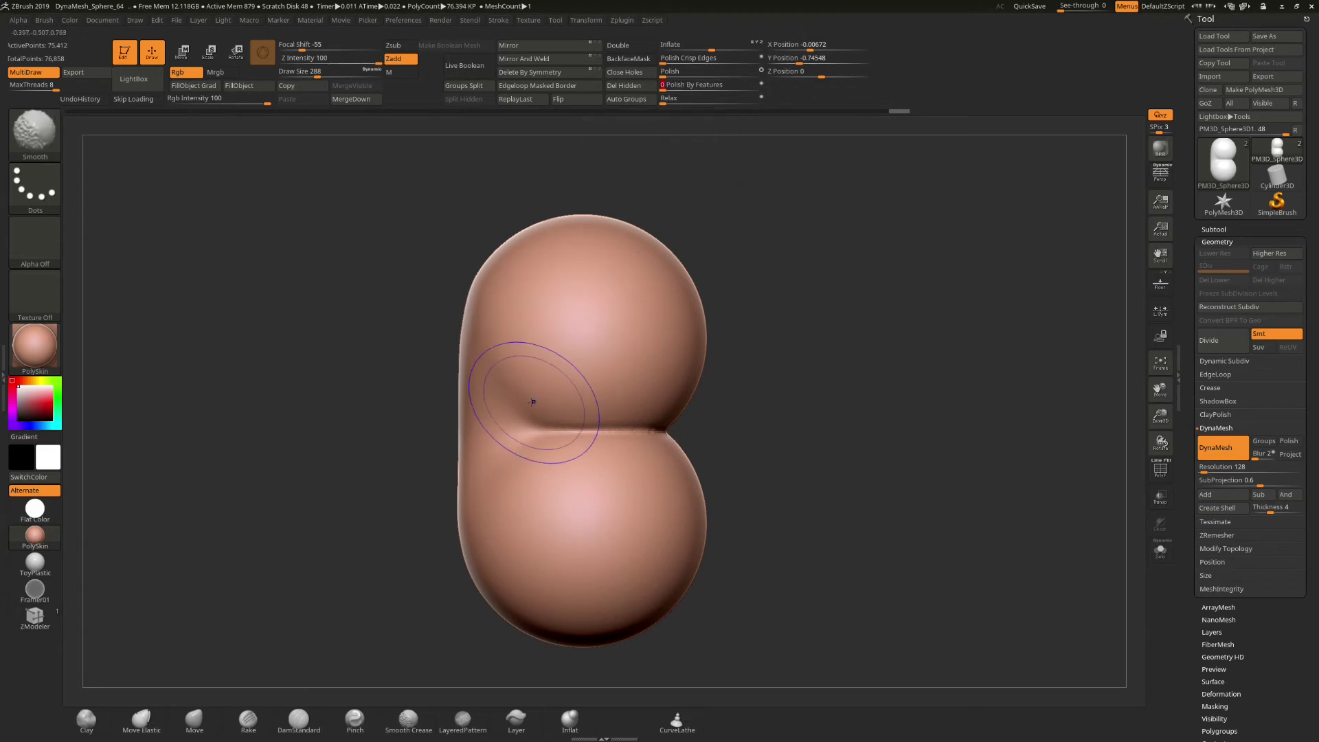
left_click_drag(564, 422, 605, 419, "shift")
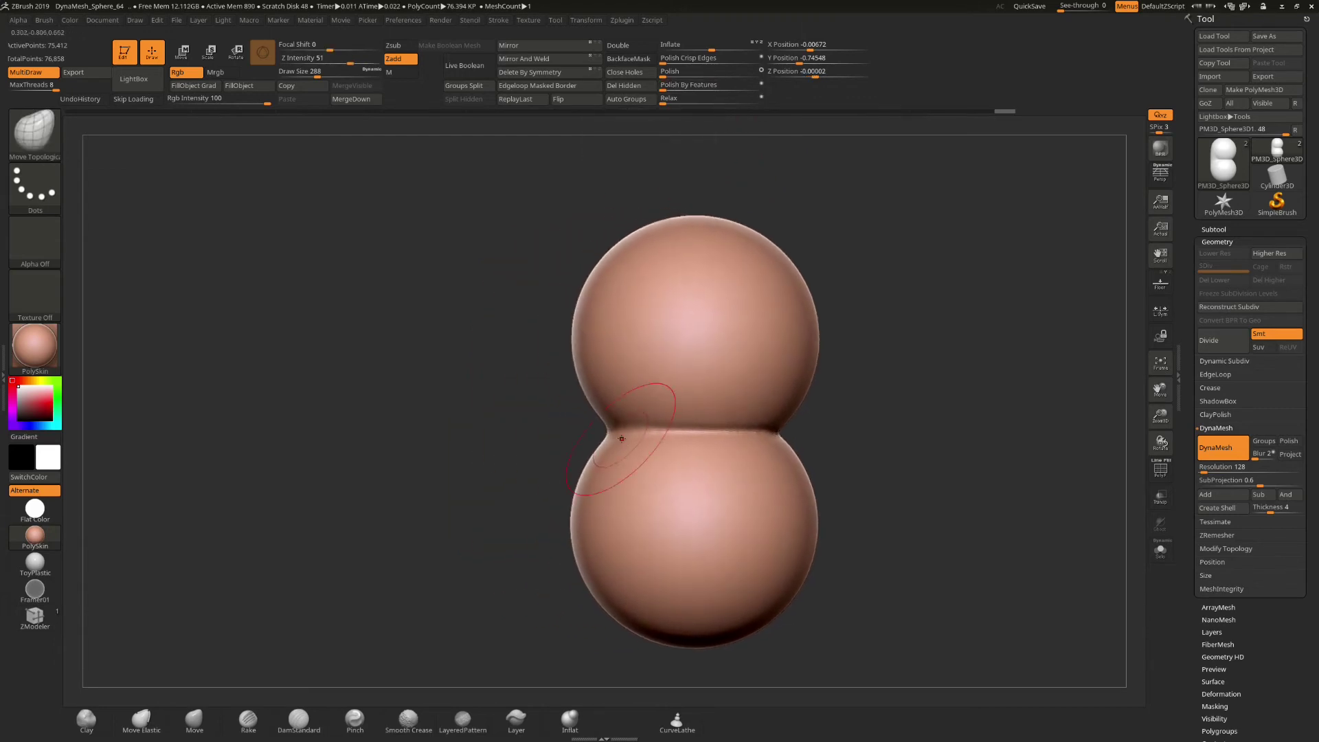
key("shift")
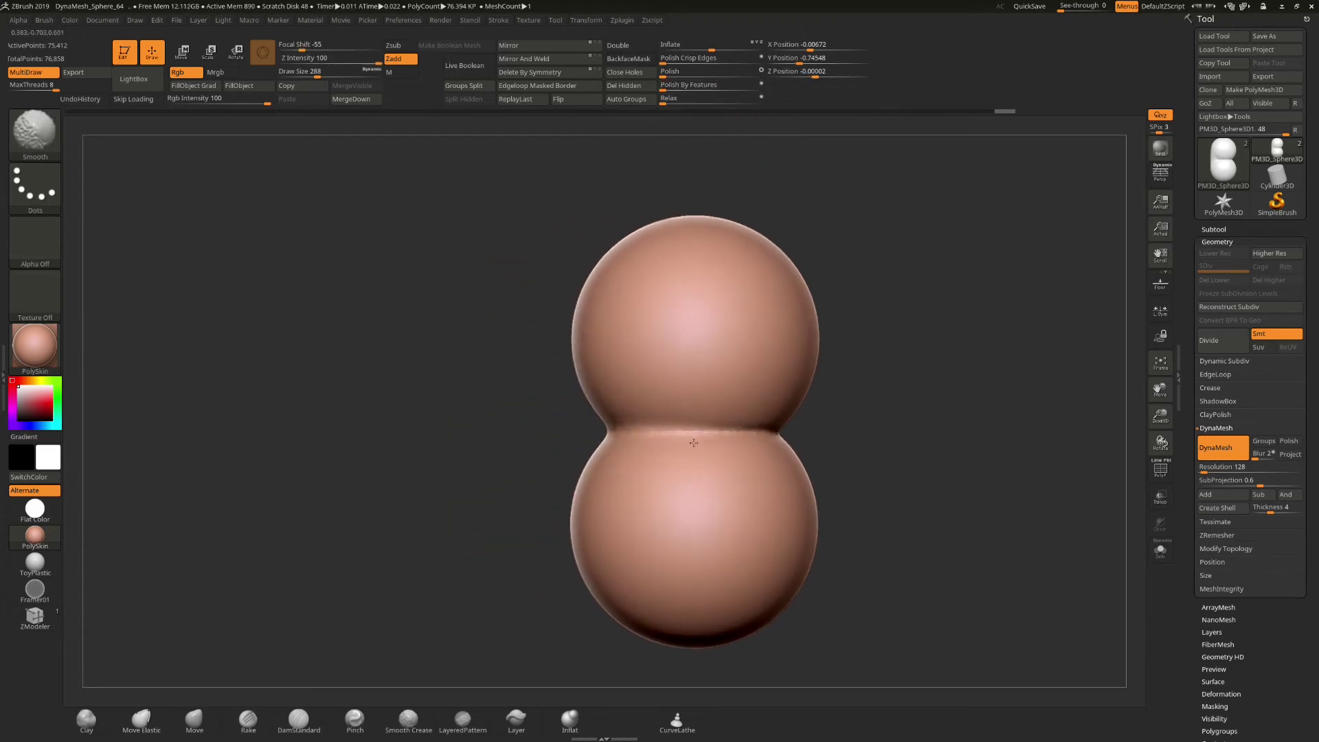
mouse_move(771, 433)
right_mouse_down()
mouse_move(732, 435)
mouse_move(818, 426)
mouse_move(775, 397)
right_mouse_up()
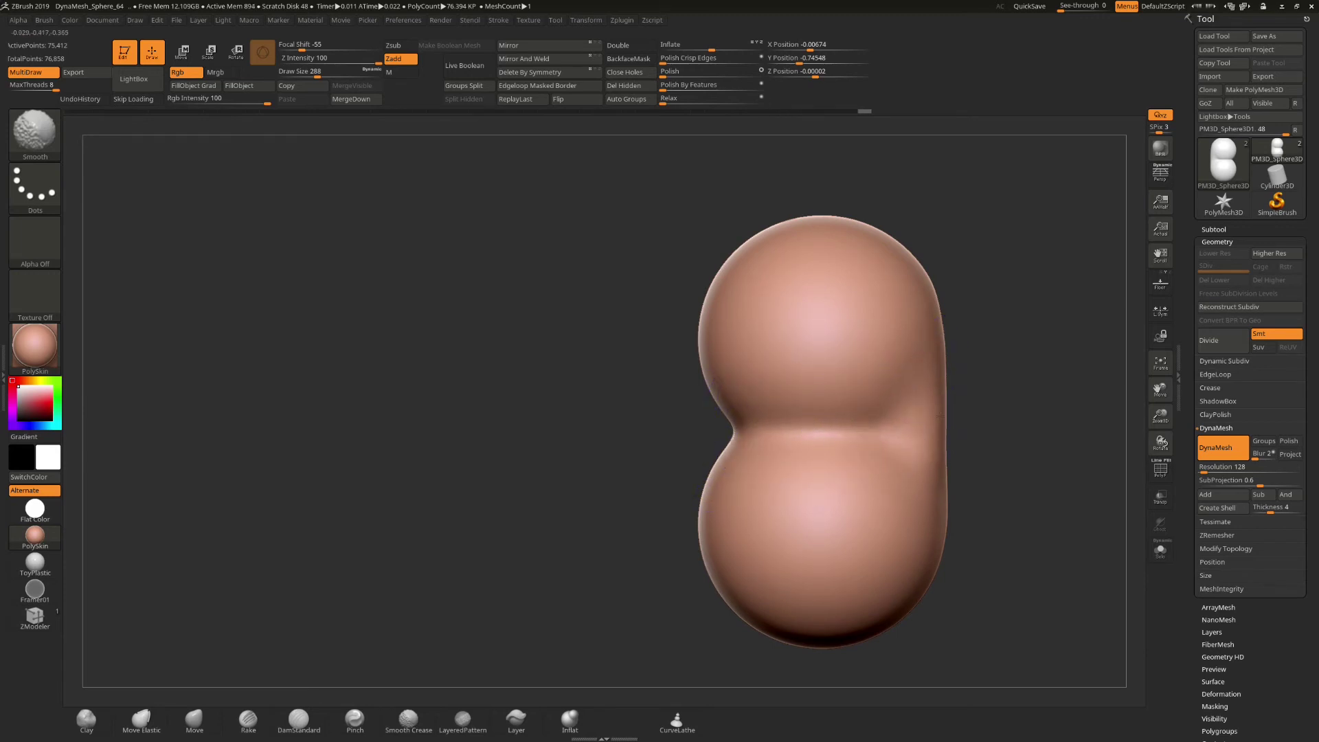
key("shift")
mouse_move(959, 442)
left_mouse_down()
mouse_move(848, 443)
mouse_move(1009, 445)
mouse_move(1118, 382)
left_mouse_up()
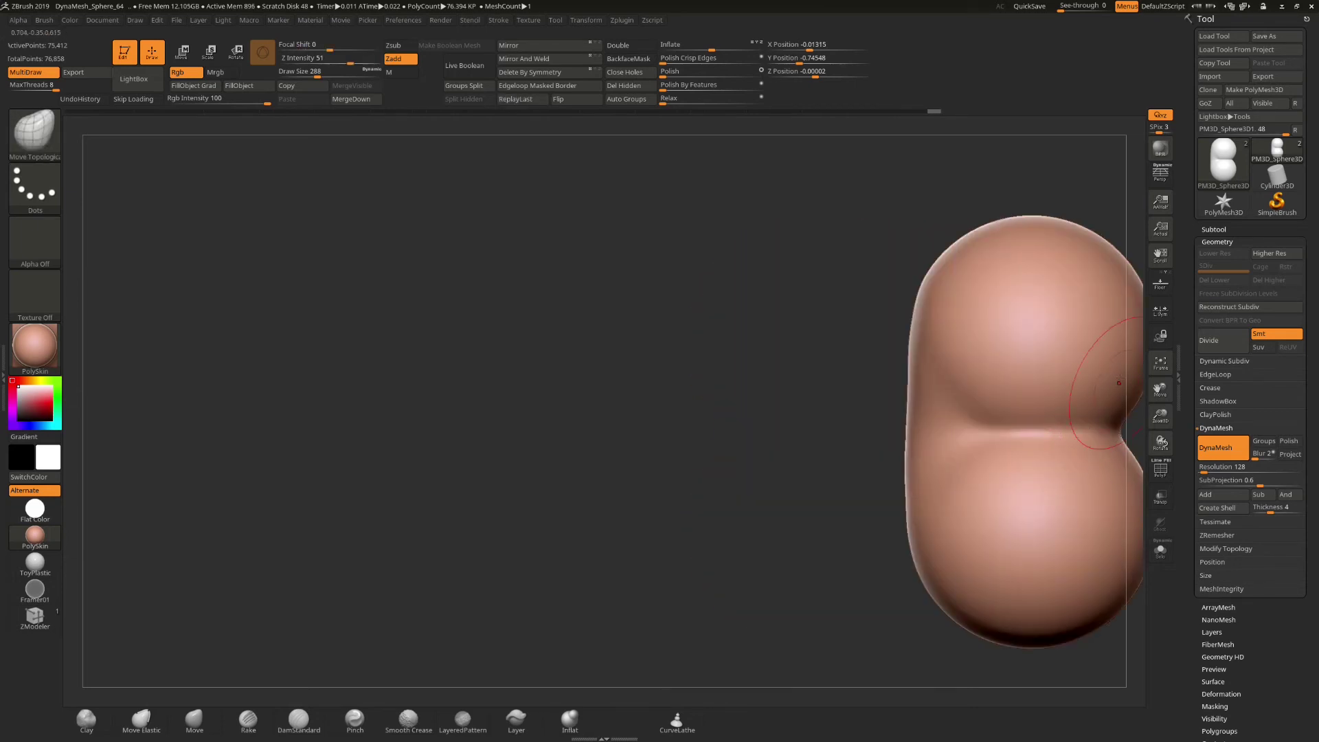
left_click(1160, 364)
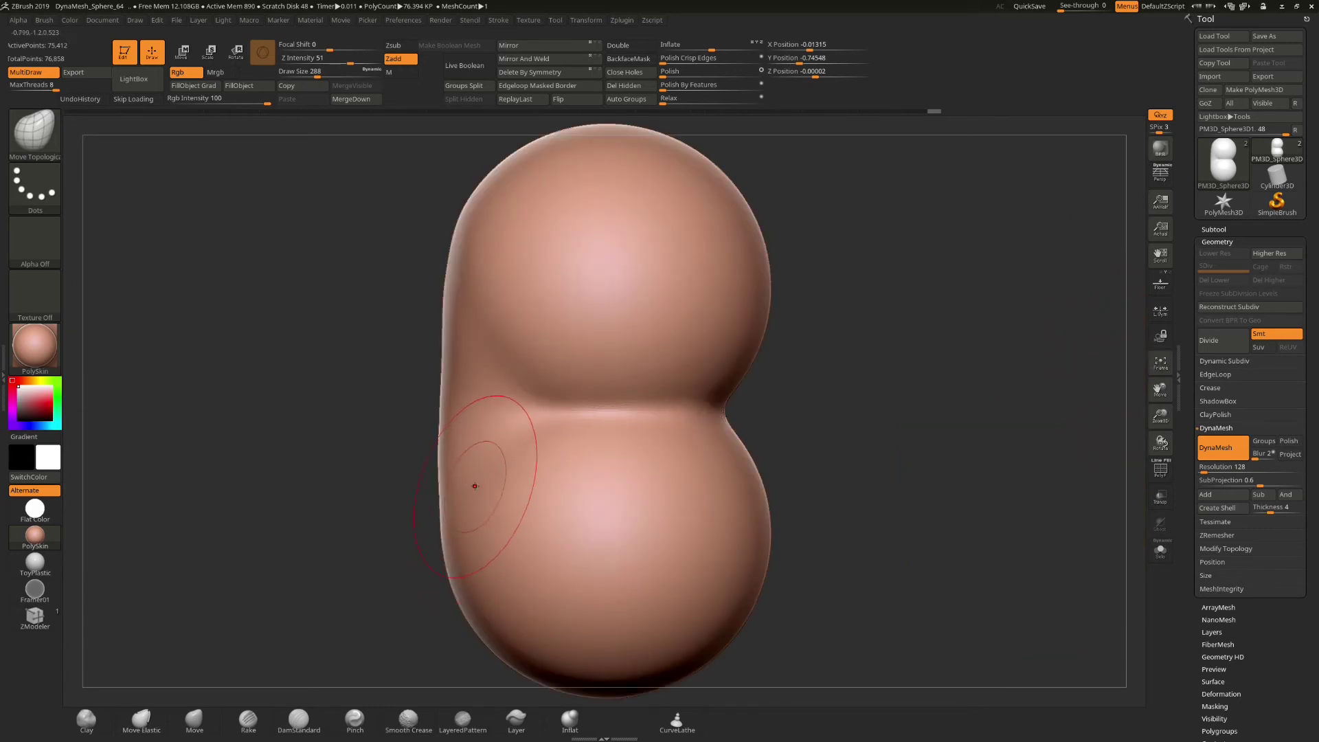
Smooth the bridge's outer profile and the creases where it meets the sphere seam on both sides.
key("shift")
left_click_drag(452, 380, 446, 475, "shift")
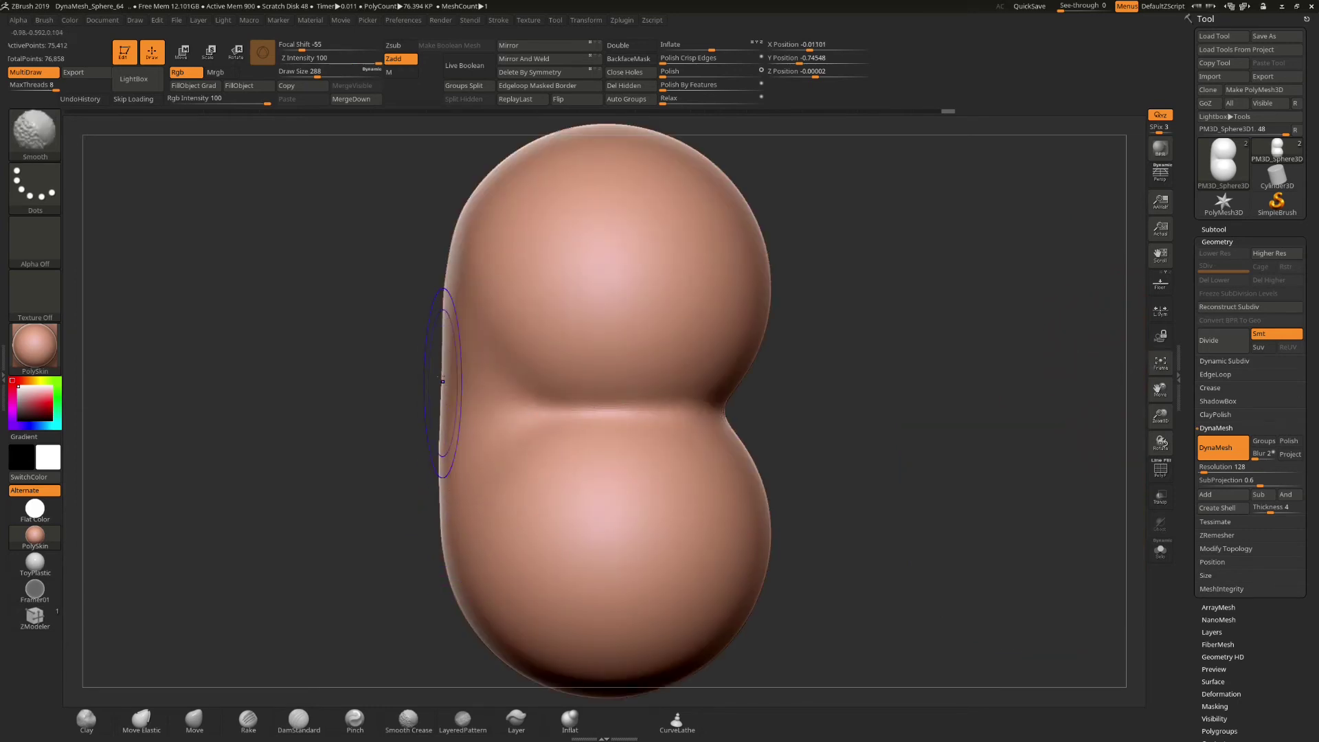
key("shift")
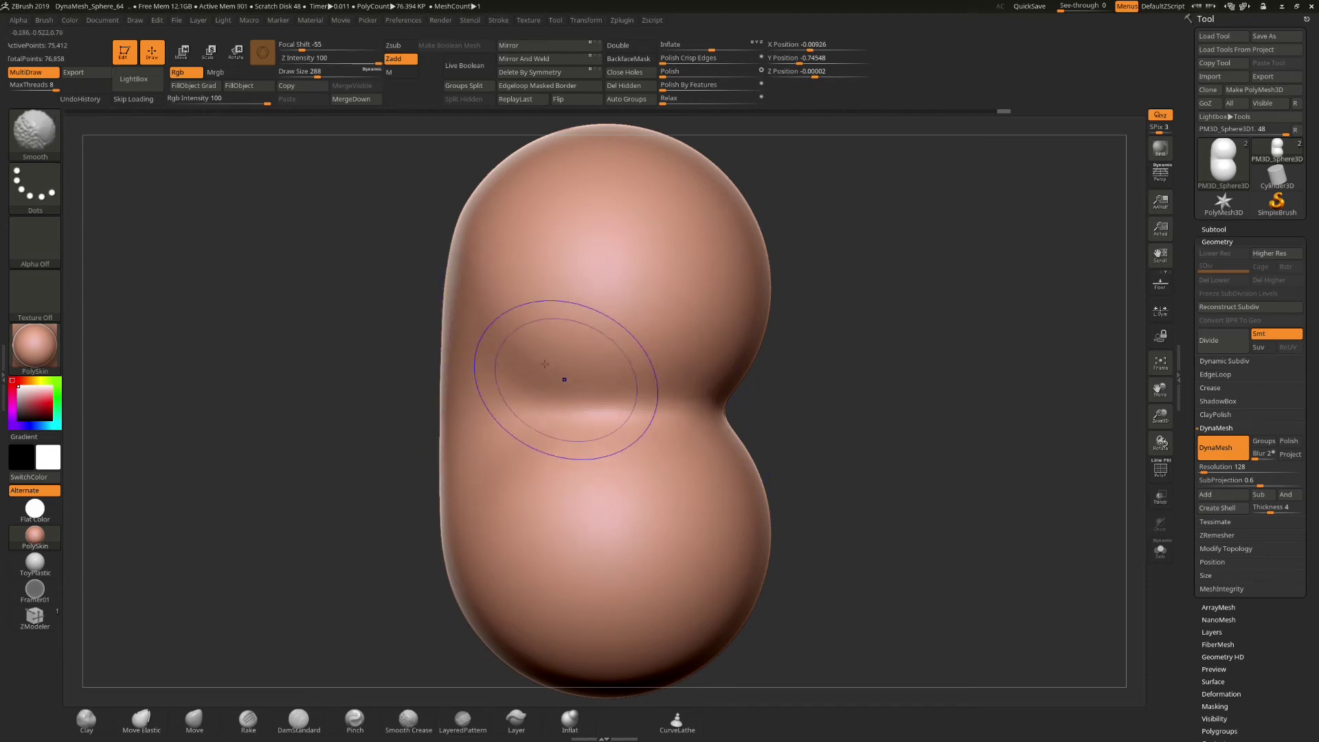
mouse_move(447, 443)
left_mouse_down()
mouse_move(481, 472)
mouse_move(514, 474)
mouse_move(492, 460)
left_mouse_up()
key("shift")
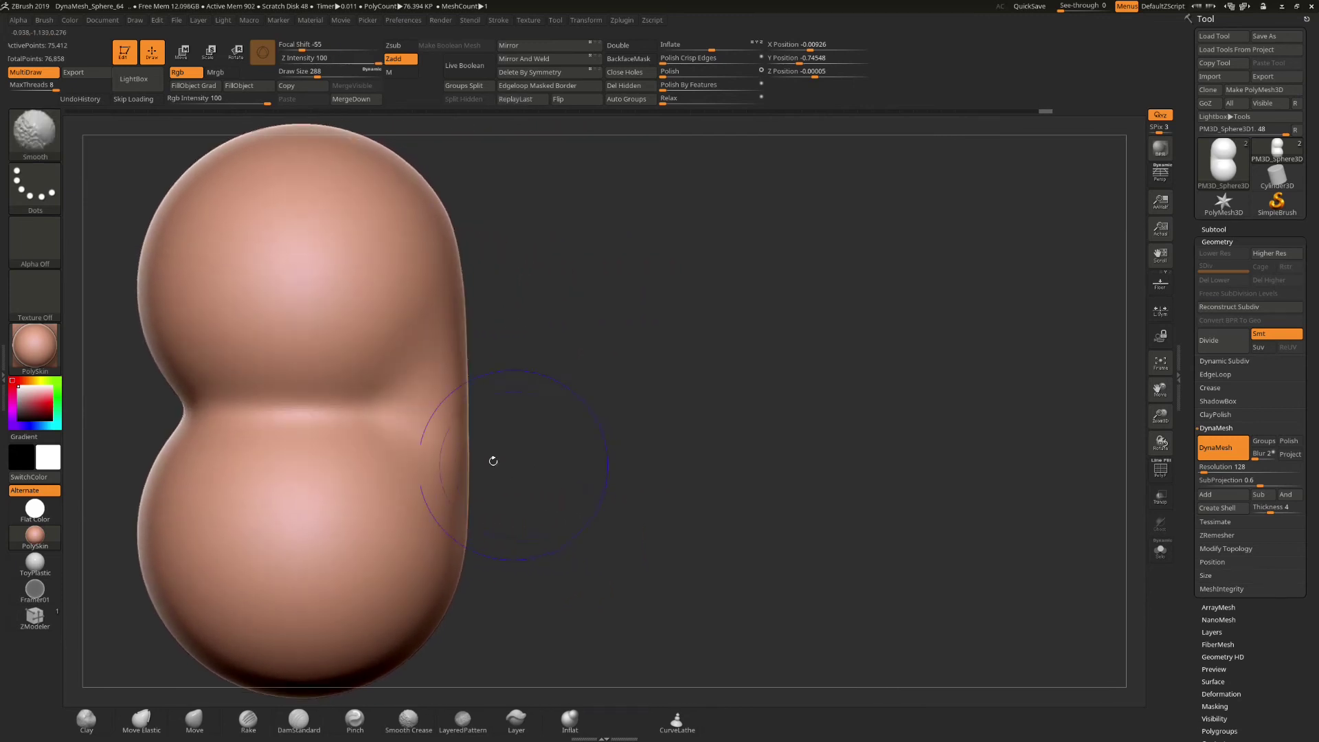
left_click_drag(389, 402, 372, 427, "shift")
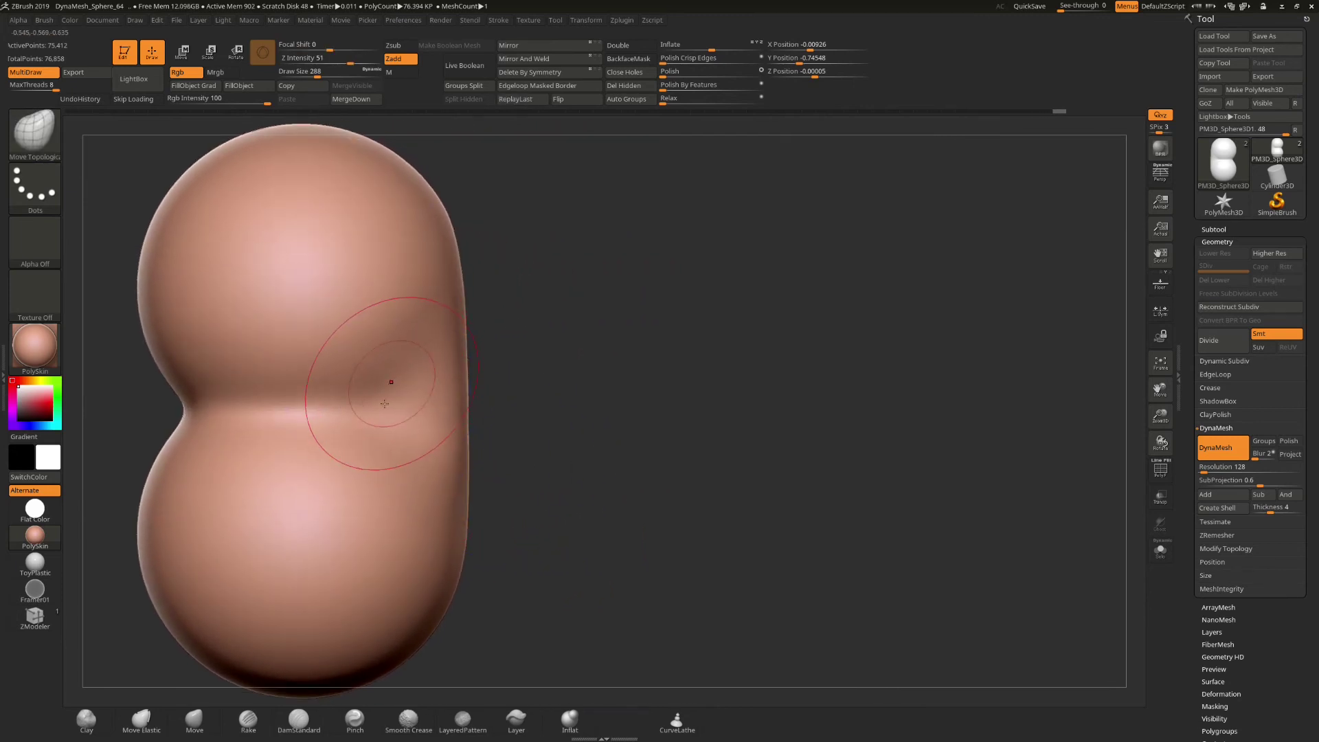
key("shift")
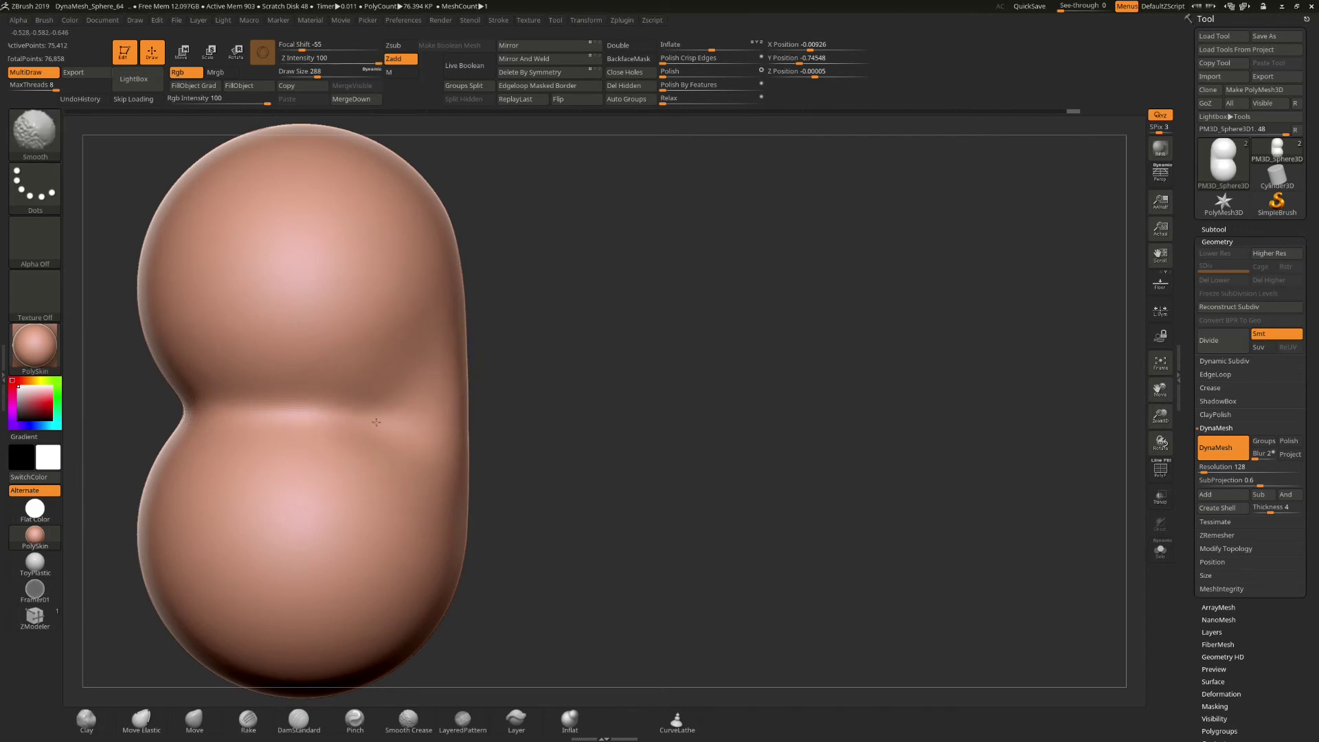
Soften the narrow waist beside the bridge and blend it into both spheres.
right_click_drag(389, 424, 374, 418)
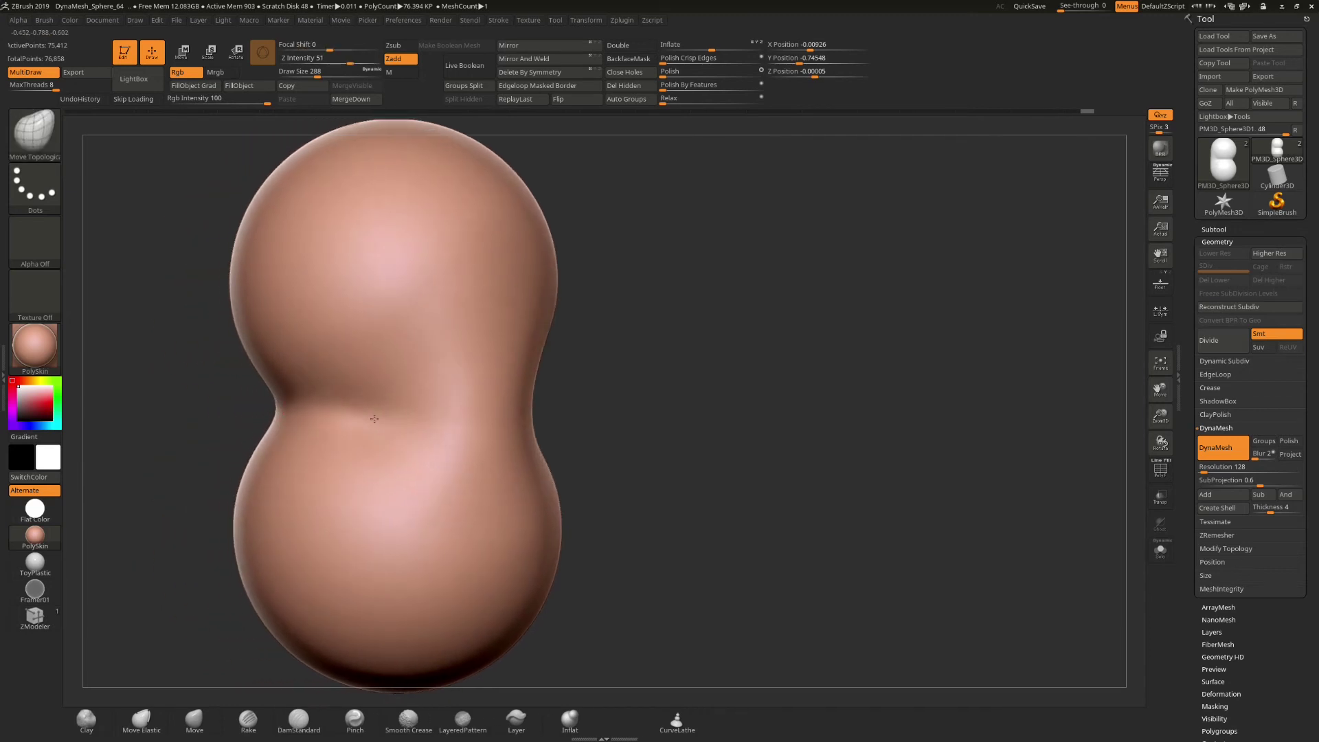
key("shift")
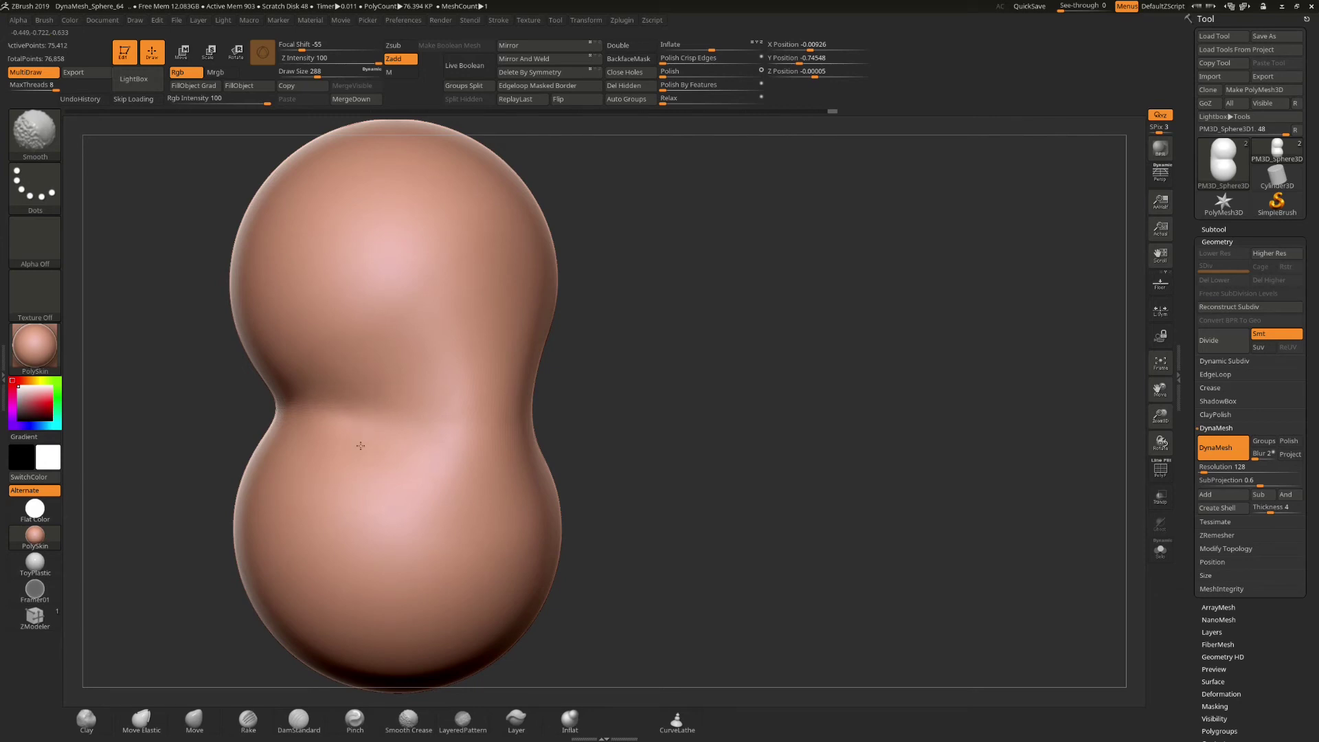
right_click_drag(451, 383, 417, 432, "shift")
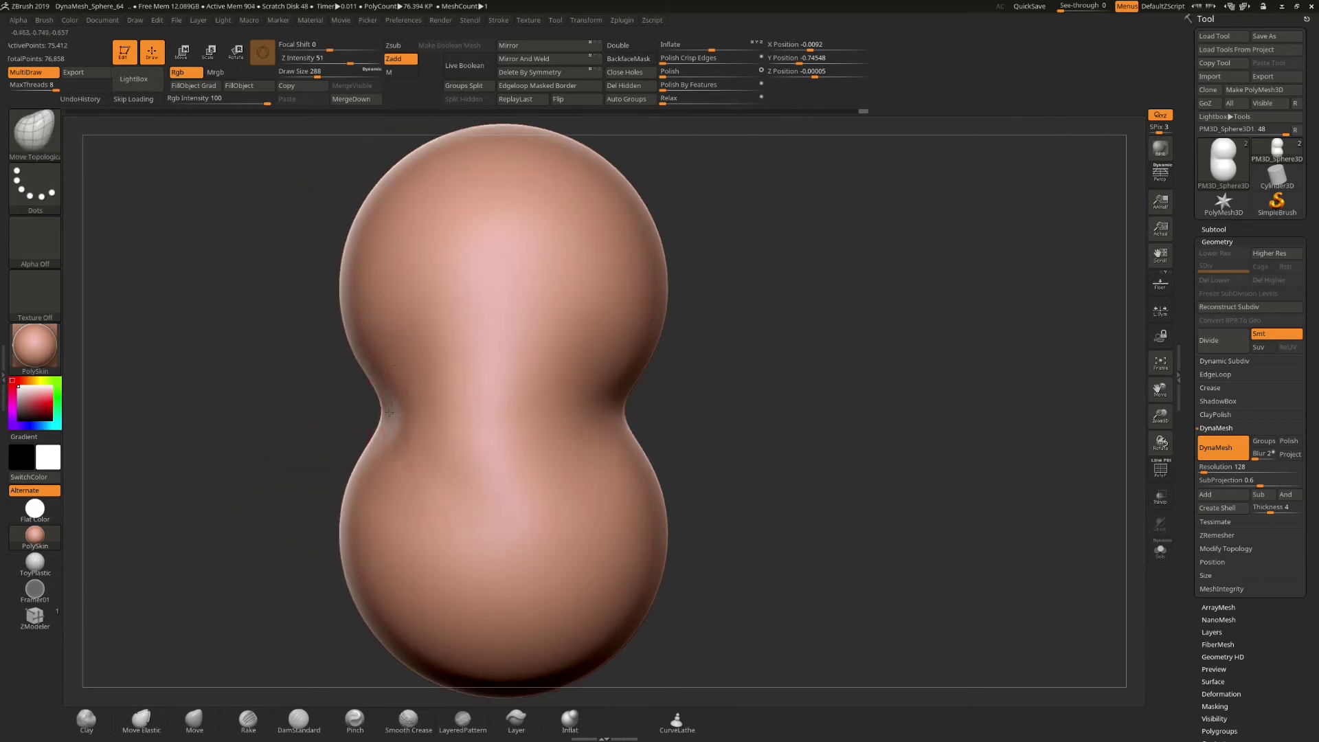
right_click_drag(380, 413, 363, 415, "alt")
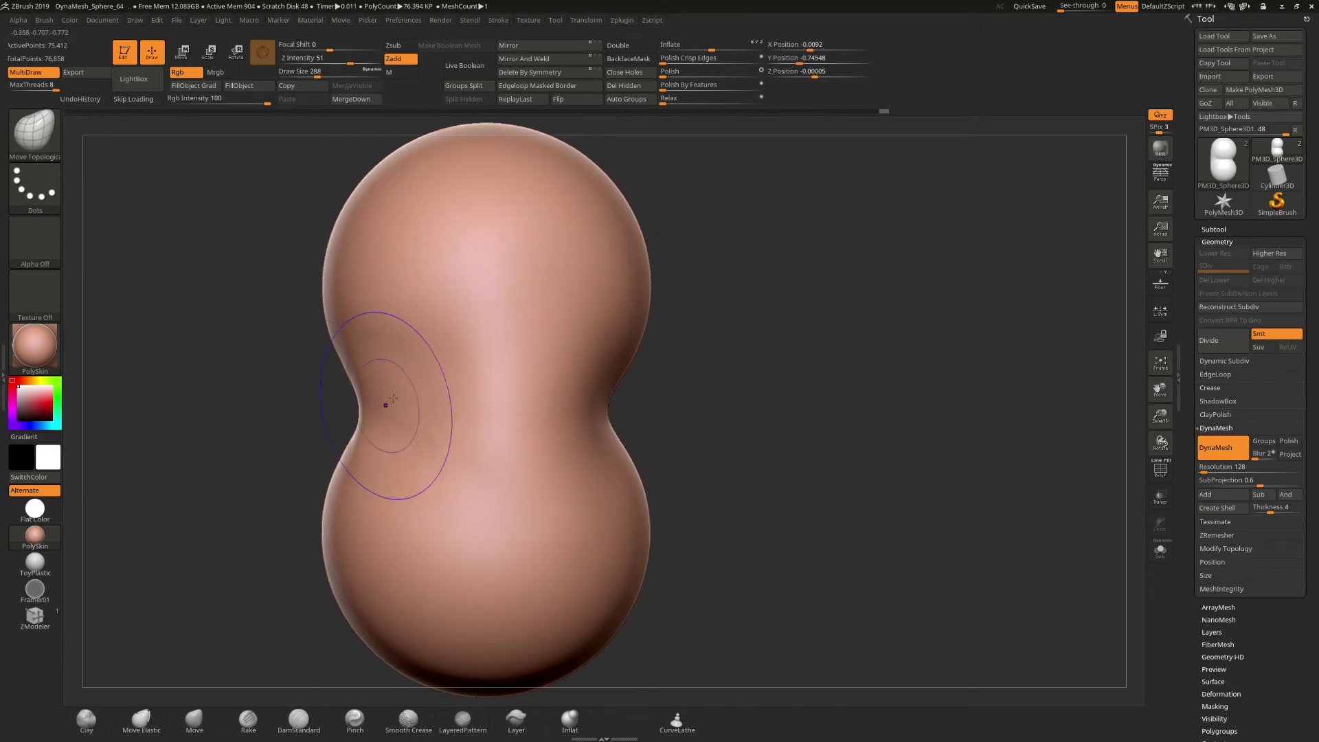
key("shift")
mouse_move(435, 402)
left_mouse_down("shift")
mouse_move(478, 350)
mouse_move(447, 475)
left_mouse_up("shift")
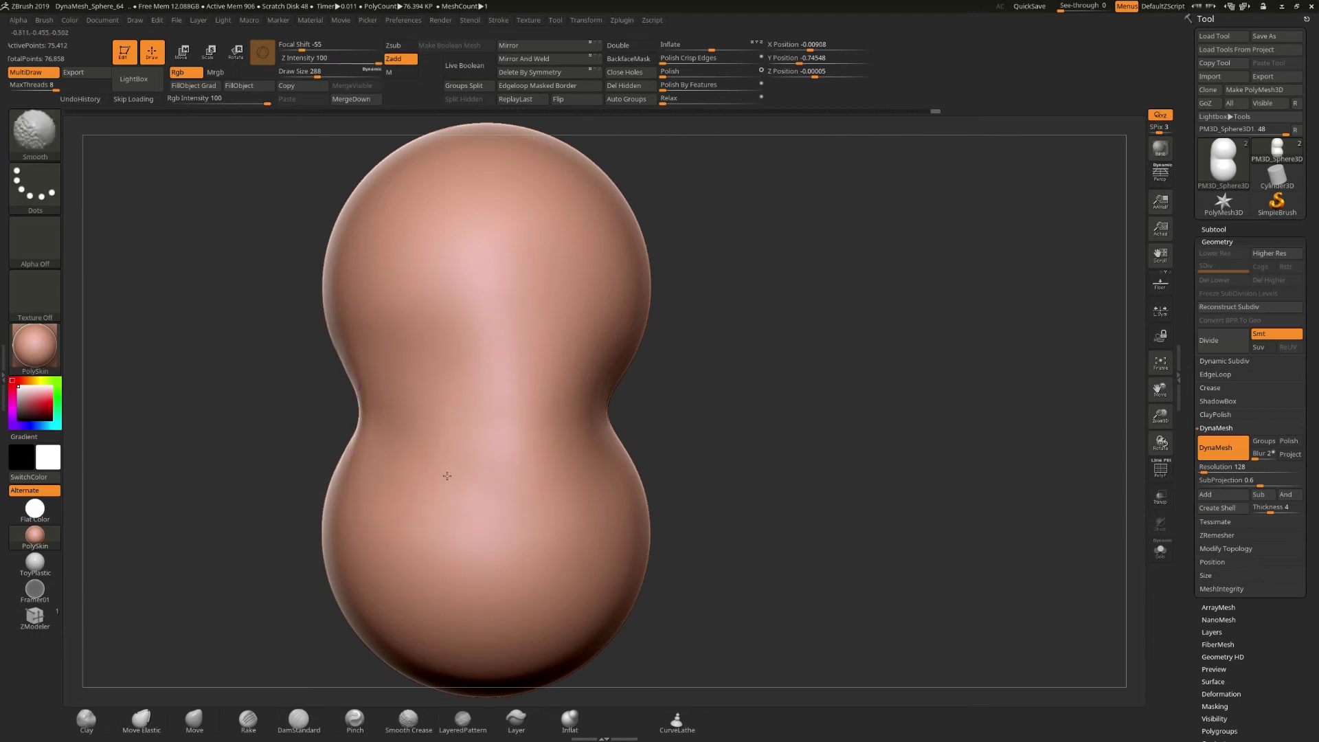
left_click_drag(418, 378, 458, 344, "shift")
Even out the straight side profile of the bridge with the Move Topological and Smooth brushes.
mouse_move(567, 459)
right_mouse_down()
mouse_move(559, 442)
mouse_move(530, 442)
mouse_move(568, 446)
right_mouse_up()
key("shift")
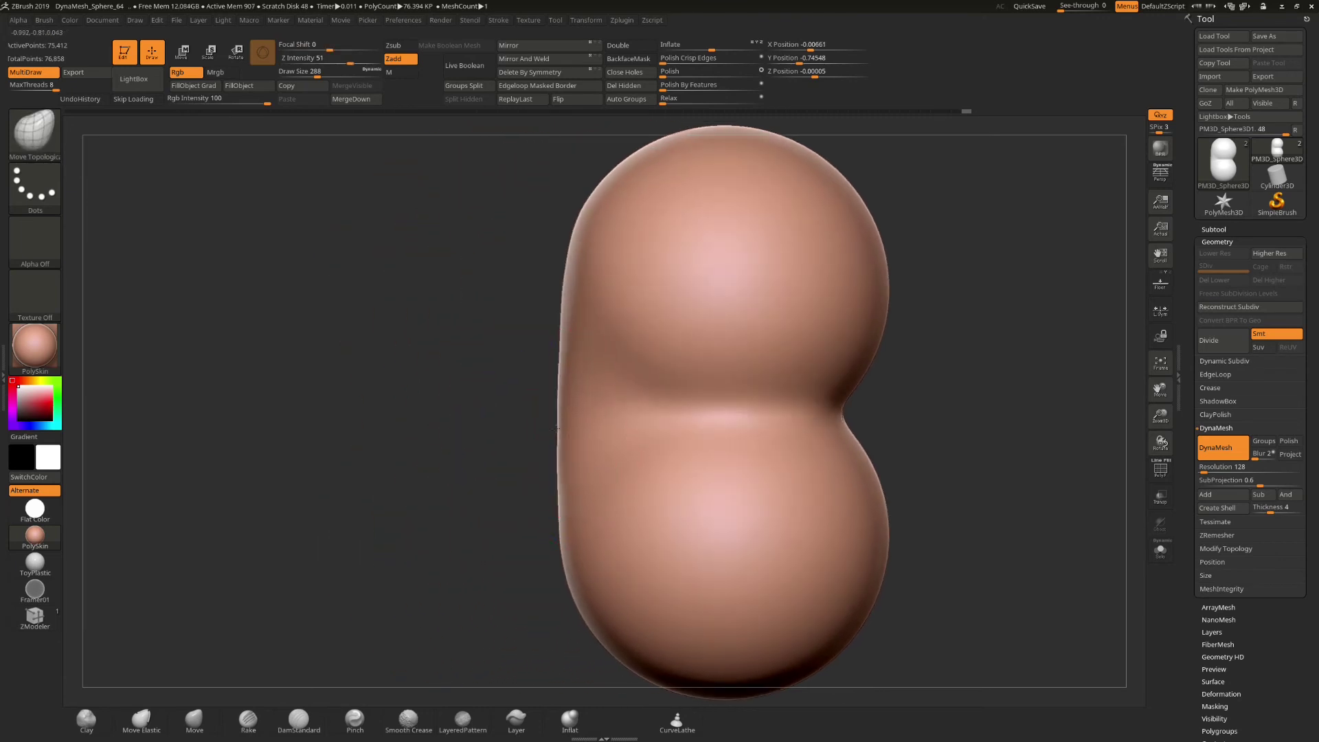
key("shift")
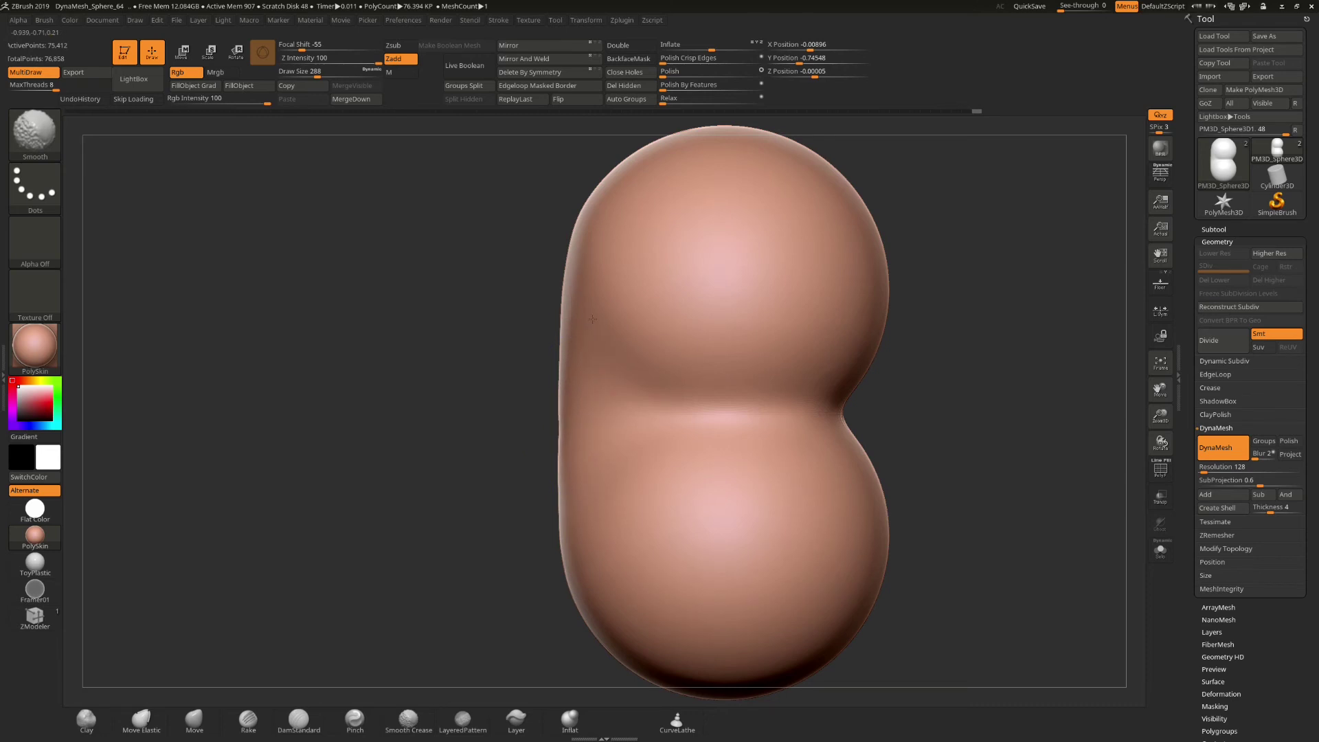
key("shift")
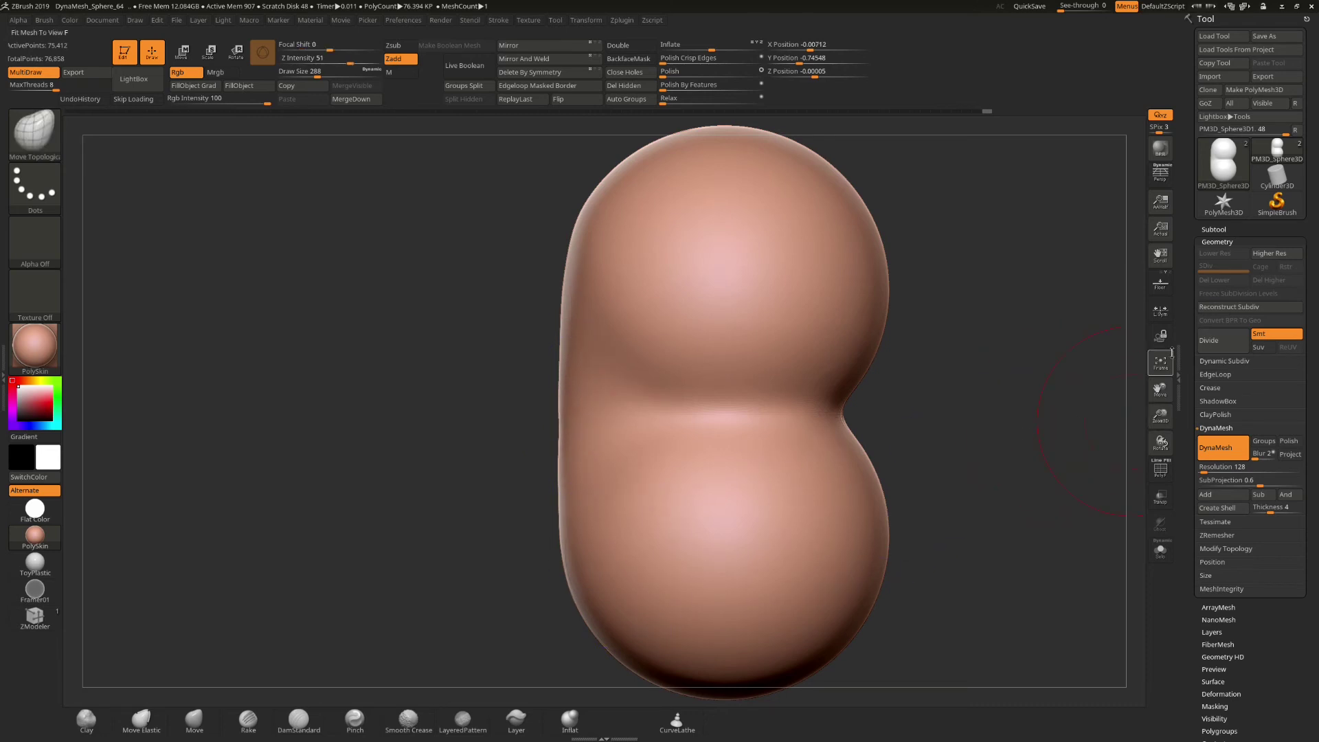
Show and select the merged cylinder-and-cubes subtool, and turn on Live Boolean to preview its cuts in the fused body.
left_click(1220, 230)
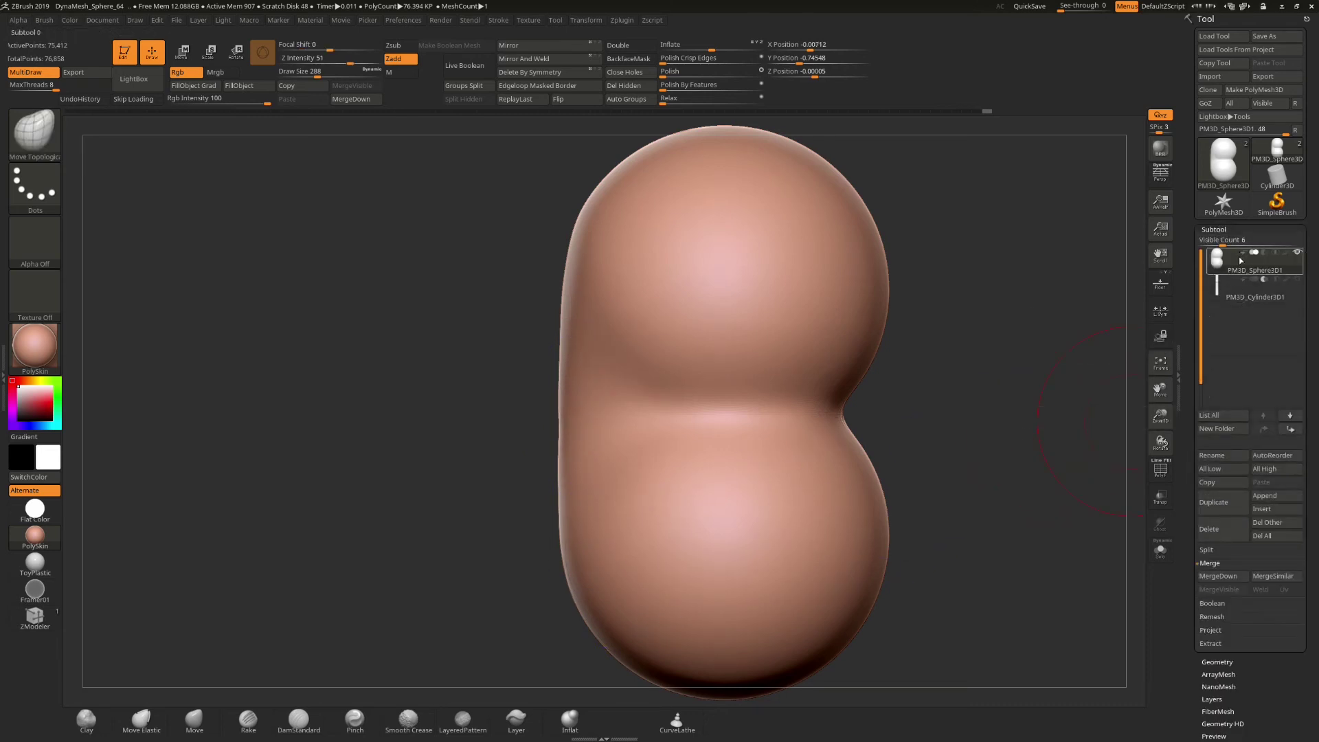
left_click(1298, 279)
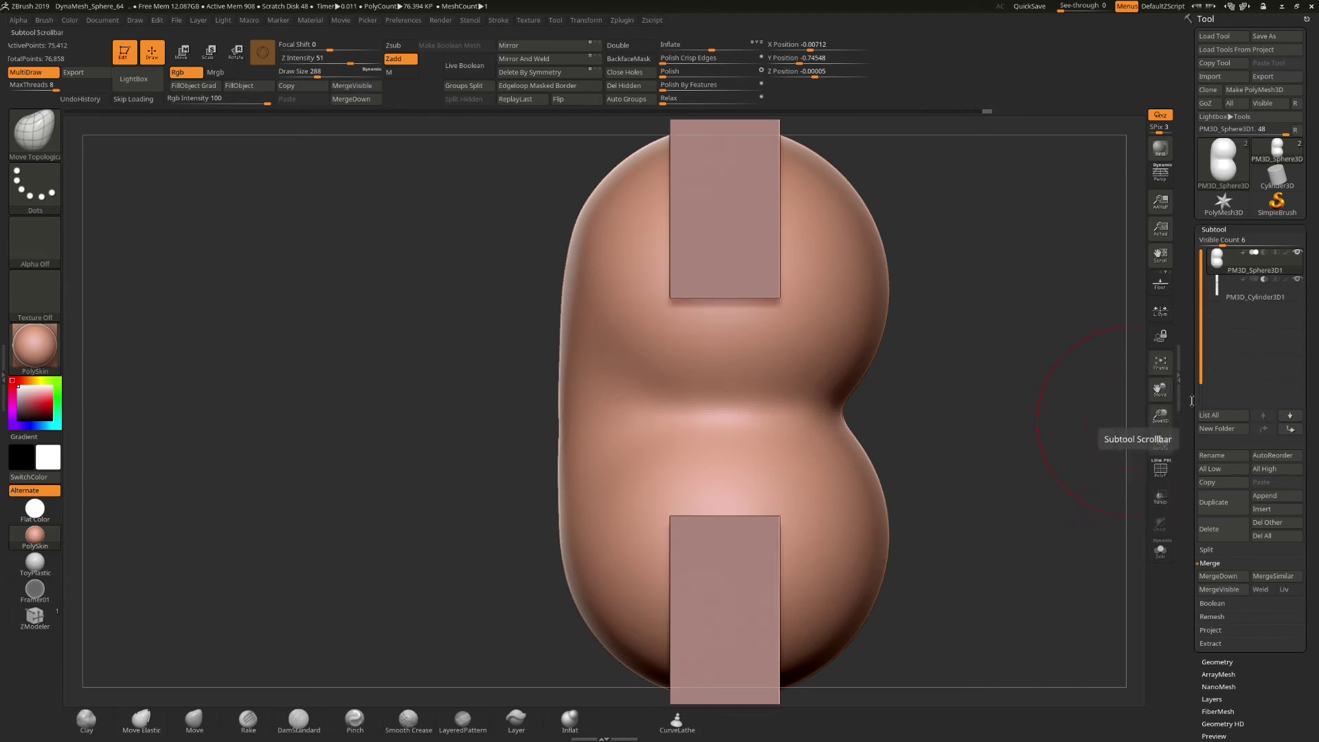
left_click(1160, 362)
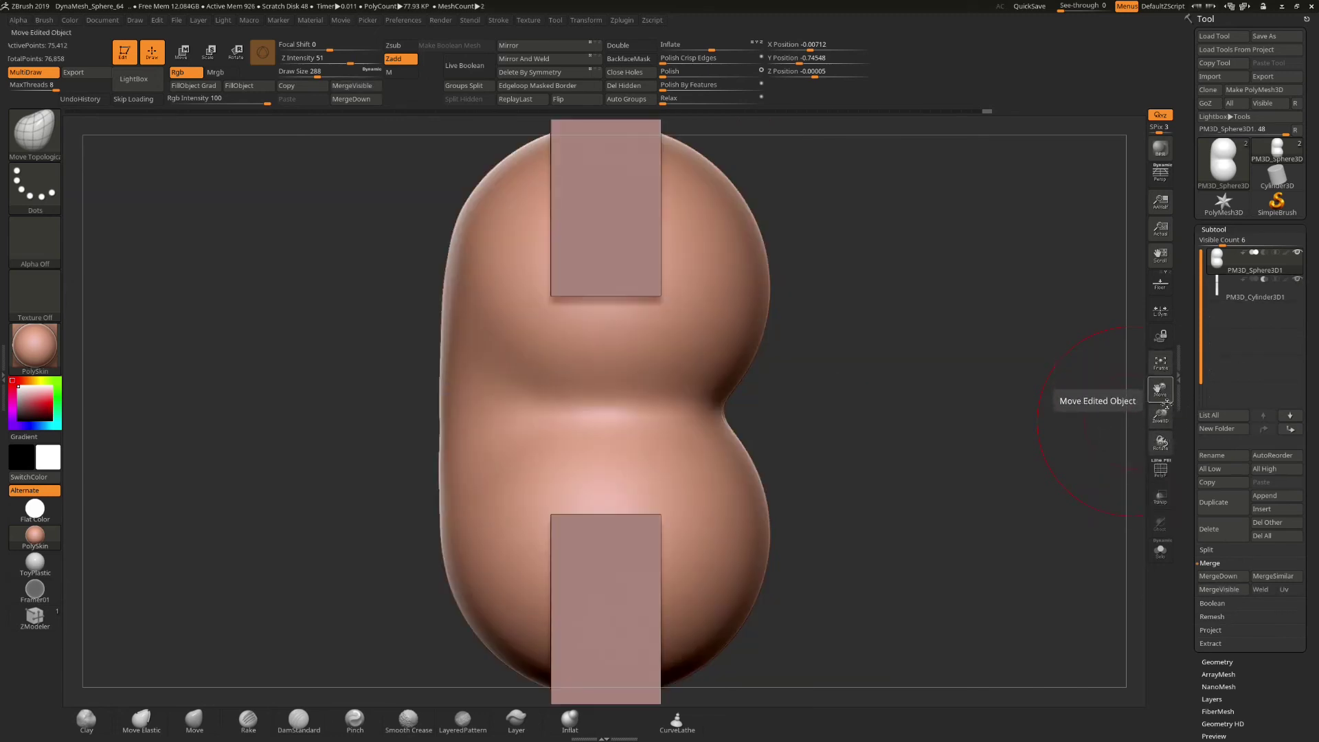
left_click_drag(1161, 416, 1123, 422)
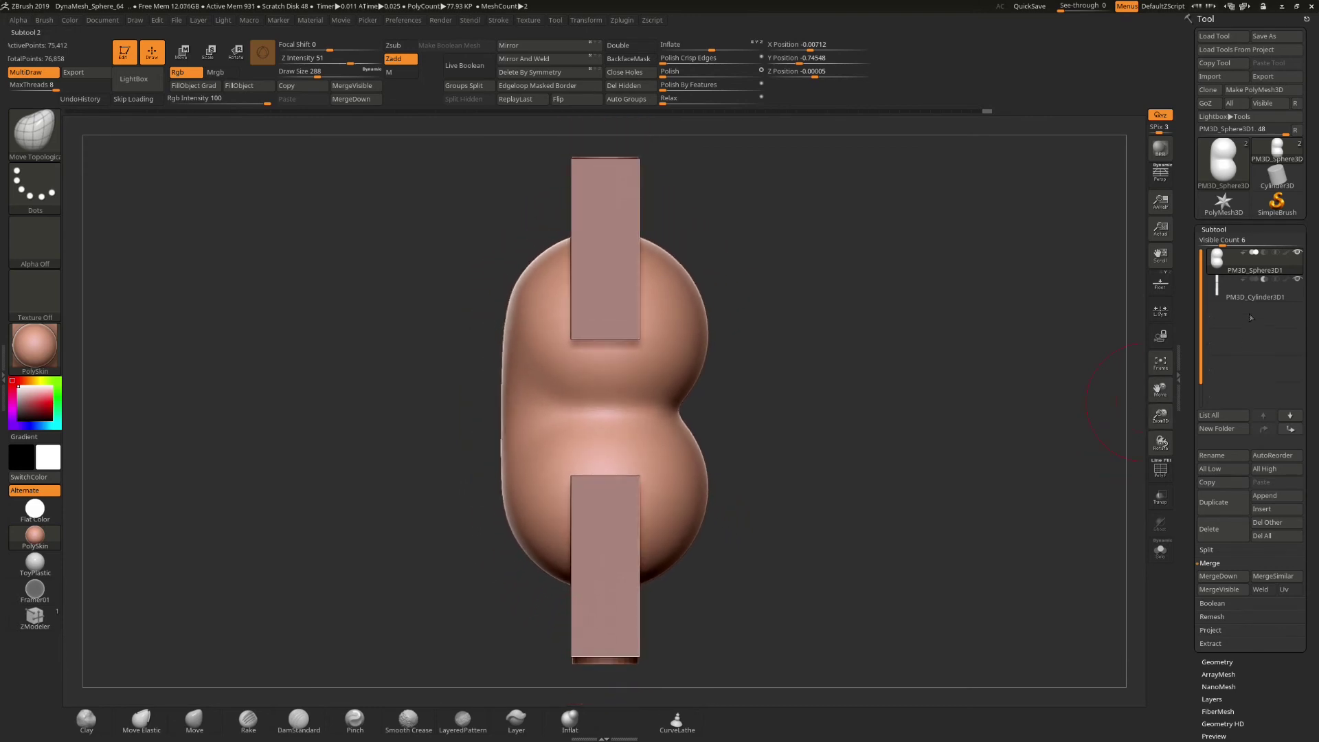
left_click(1263, 284)
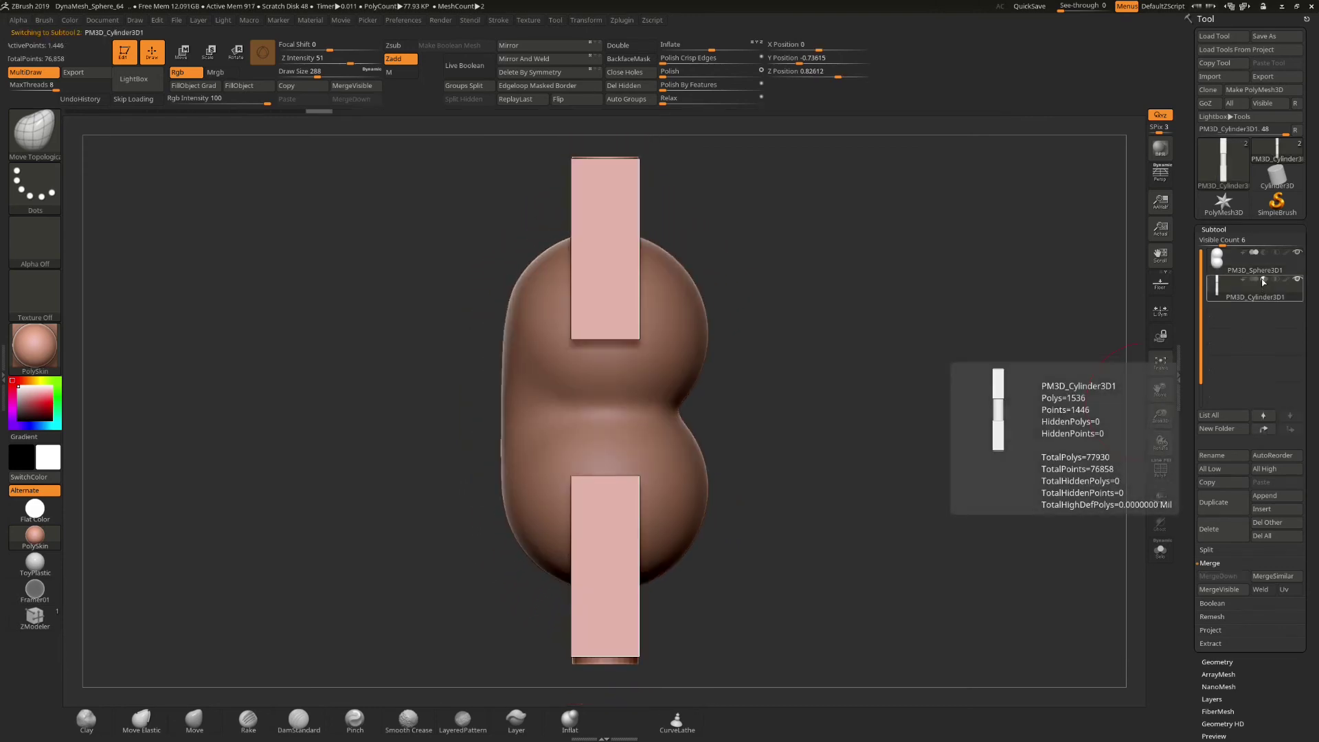
left_click(464, 66)
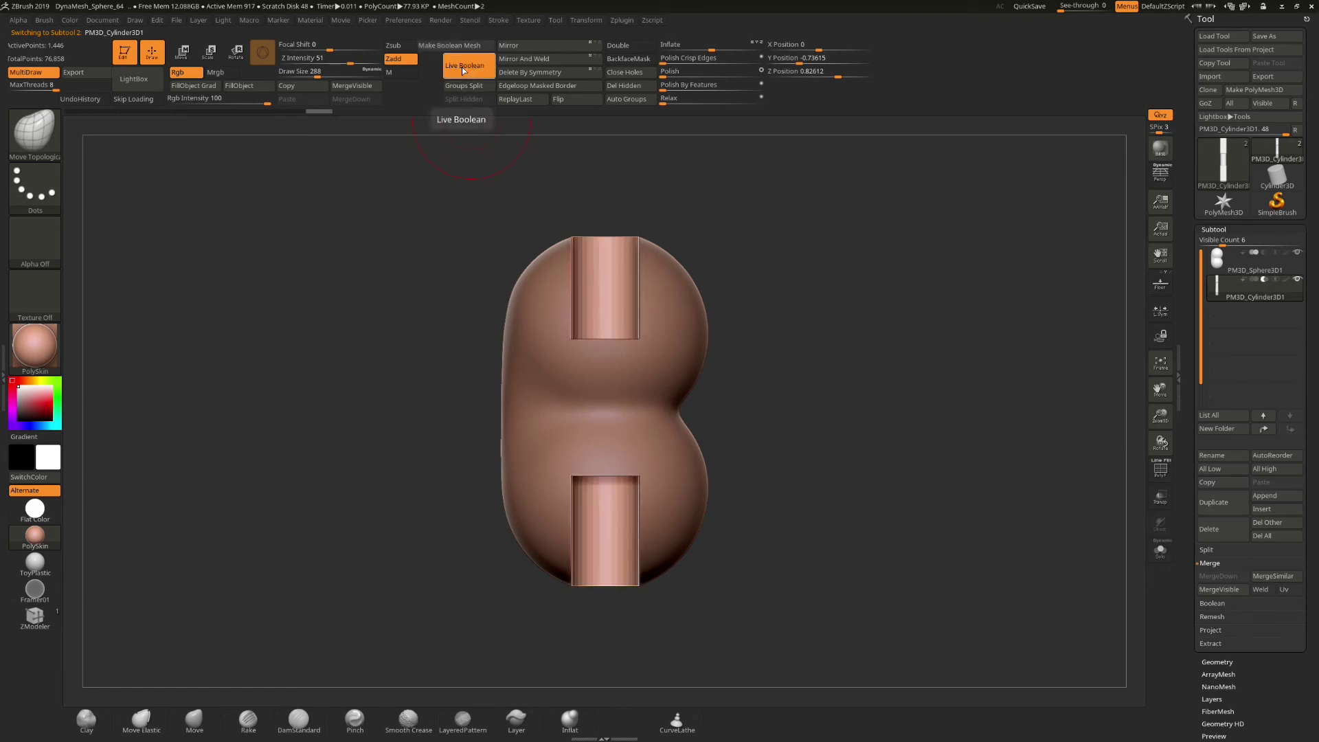
left_click_drag(784, 312, 781, 283)
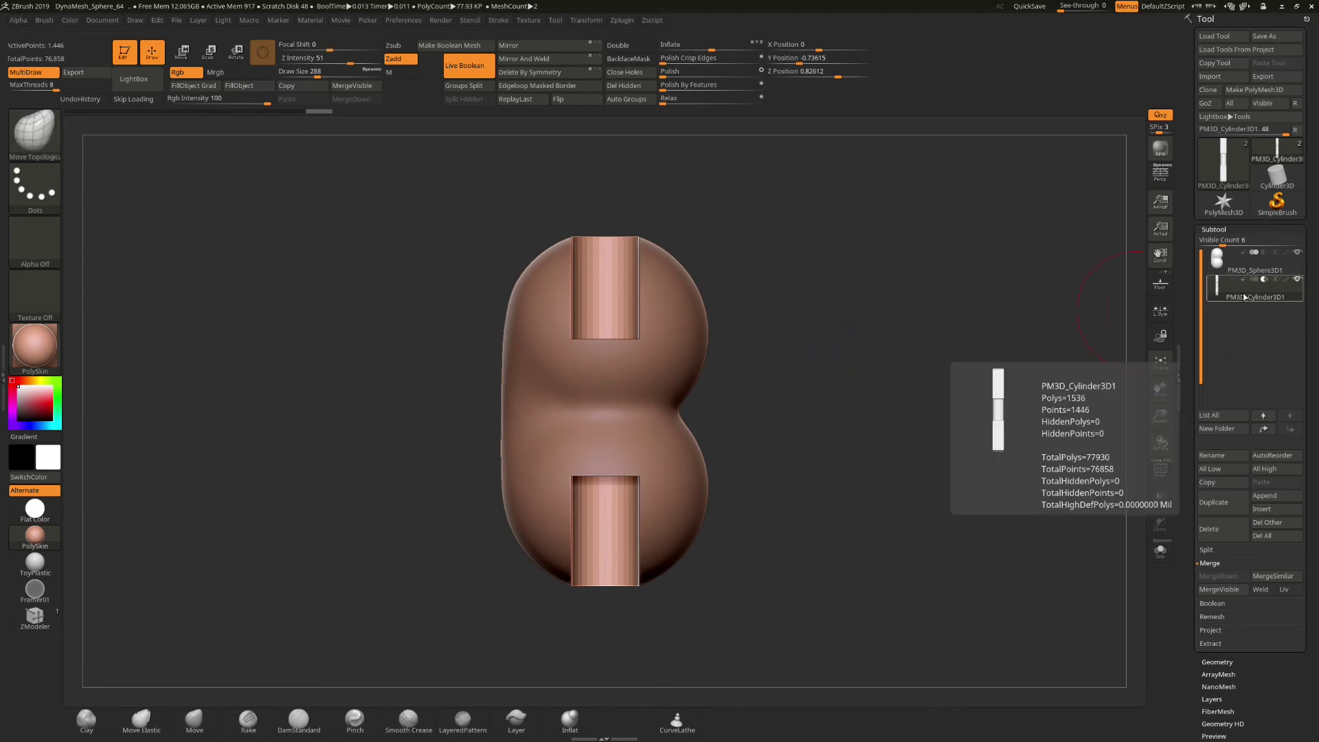
Scale the cutter subtool down uniformly with the Transpose gizmo to narrow the slots, and check the cuts from the side.
left_click(187, 58)
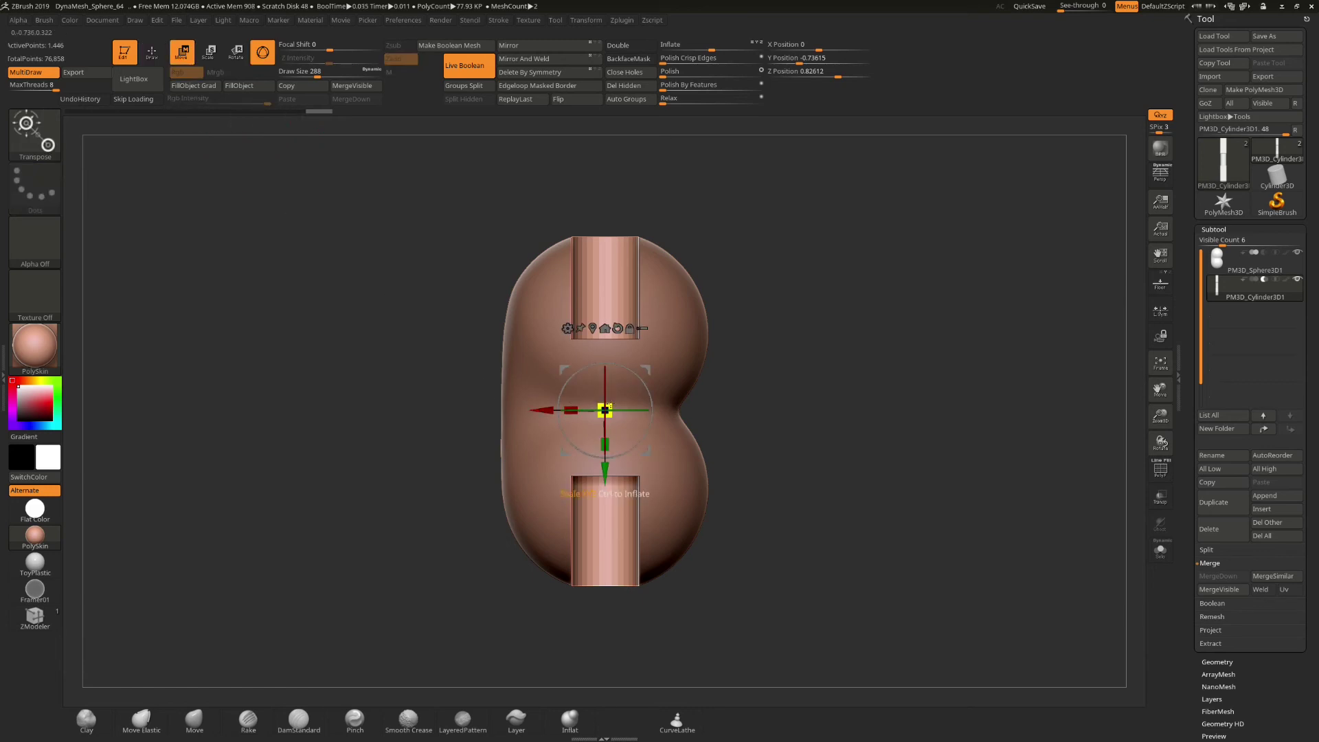
left_click_drag(608, 407, 579, 427)
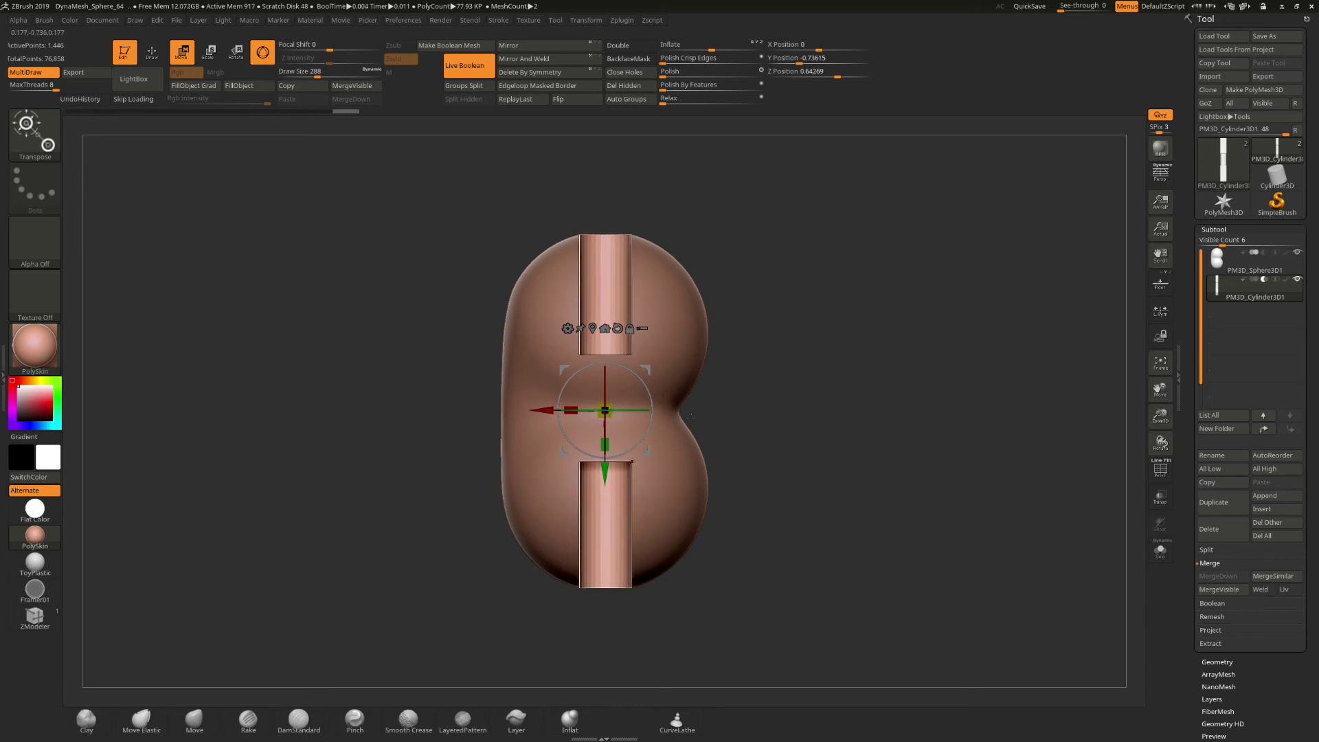
left_click_drag(744, 410, 780, 410)
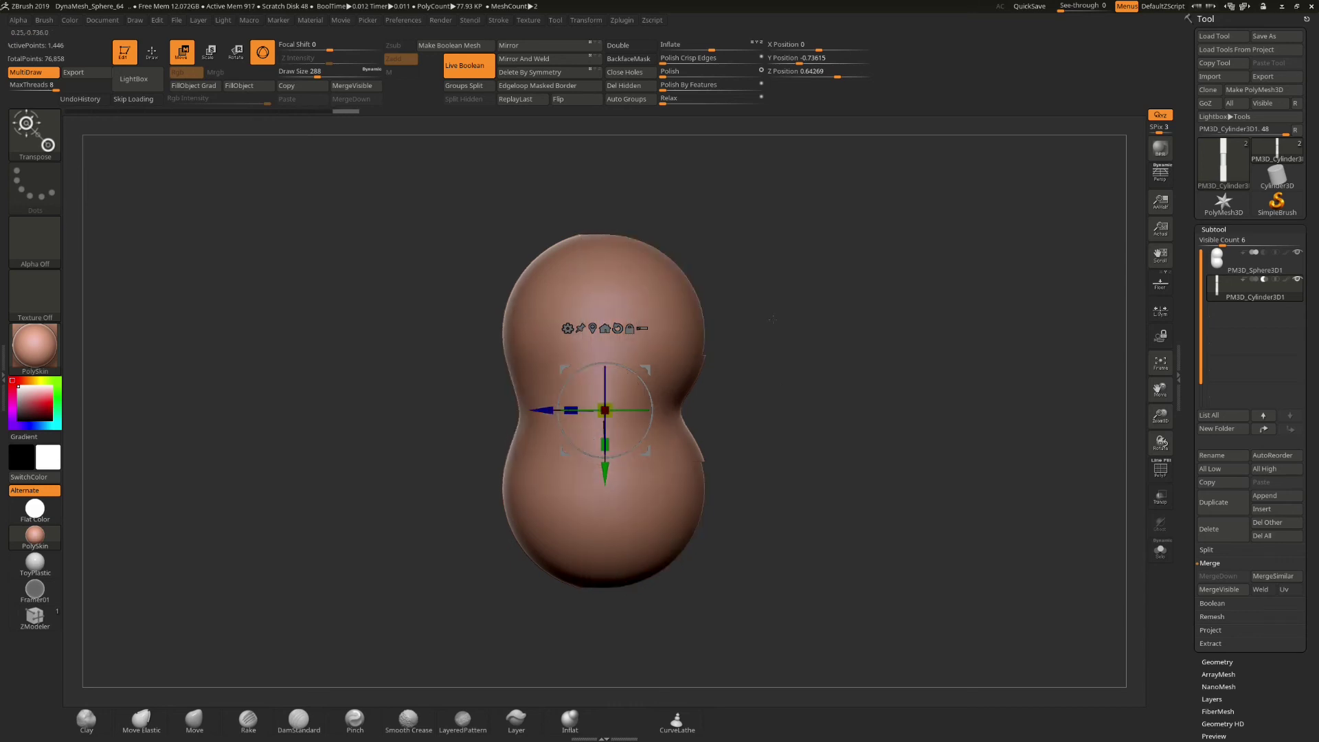
left_click_drag(772, 319, 720, 325)
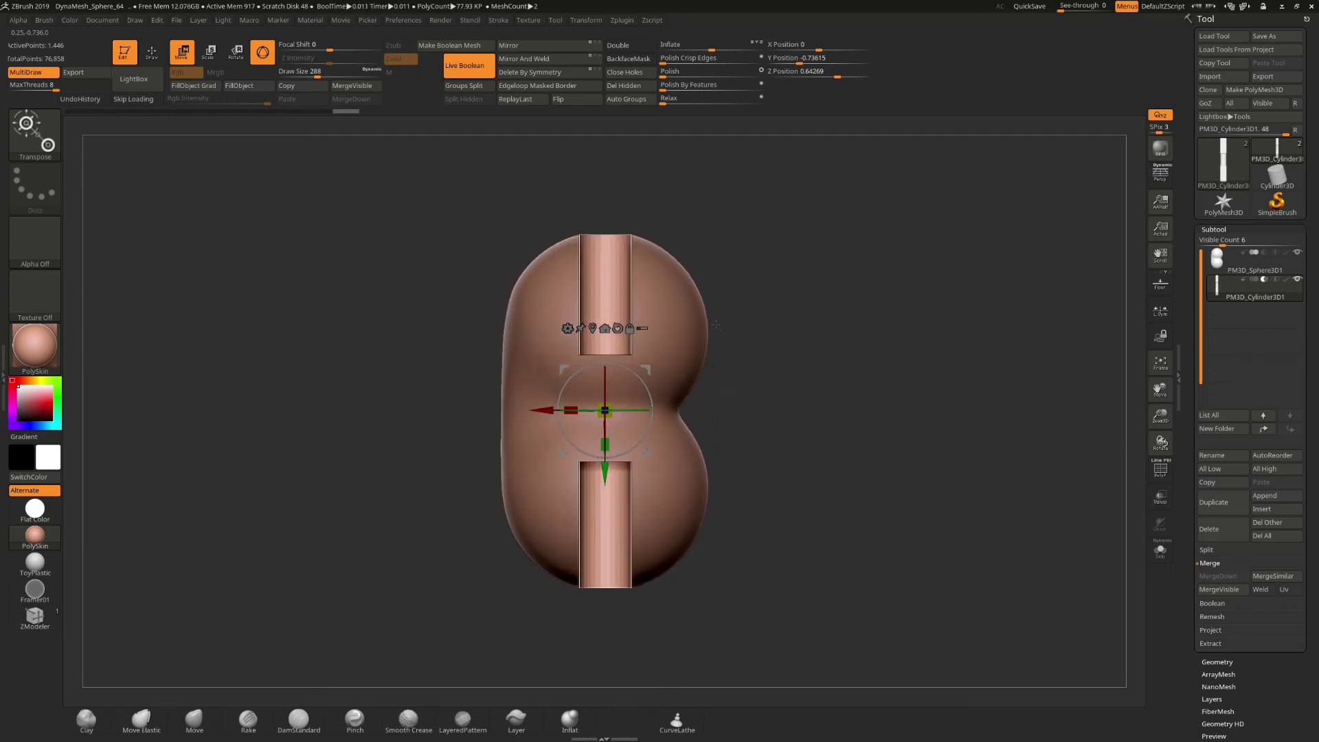
Make a boolean mesh from the subtools, switch to the resulting UMesh_PM3D_Sphere3D1 tool and turn off Live Boolean.
left_click(464, 46)
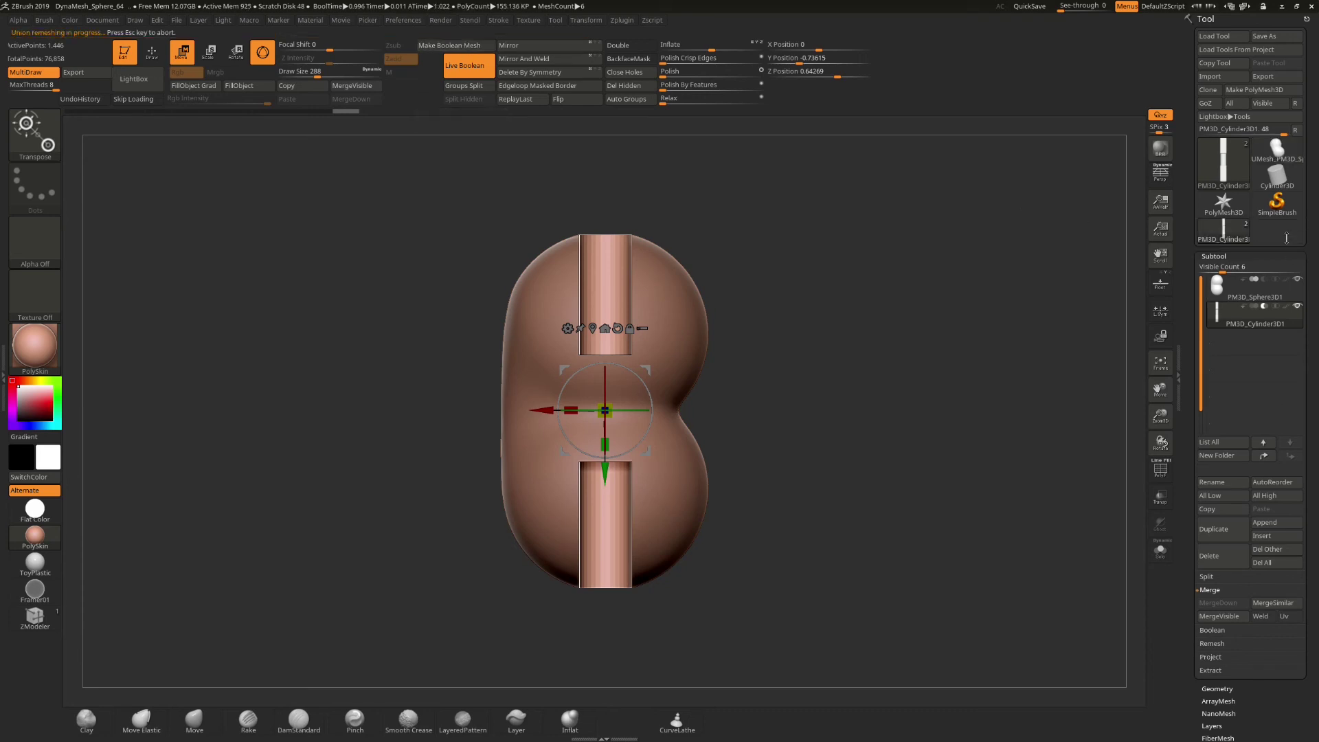
left_click(1279, 151)
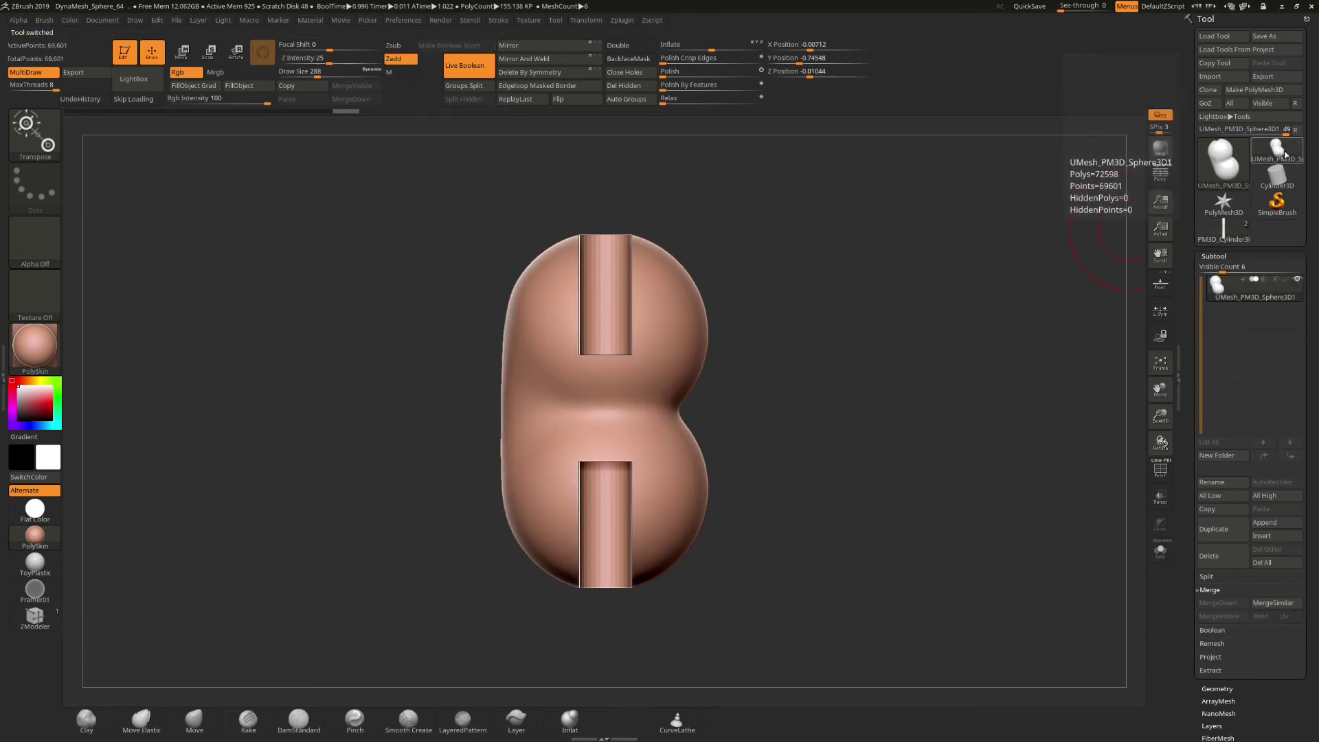
left_click(473, 76)
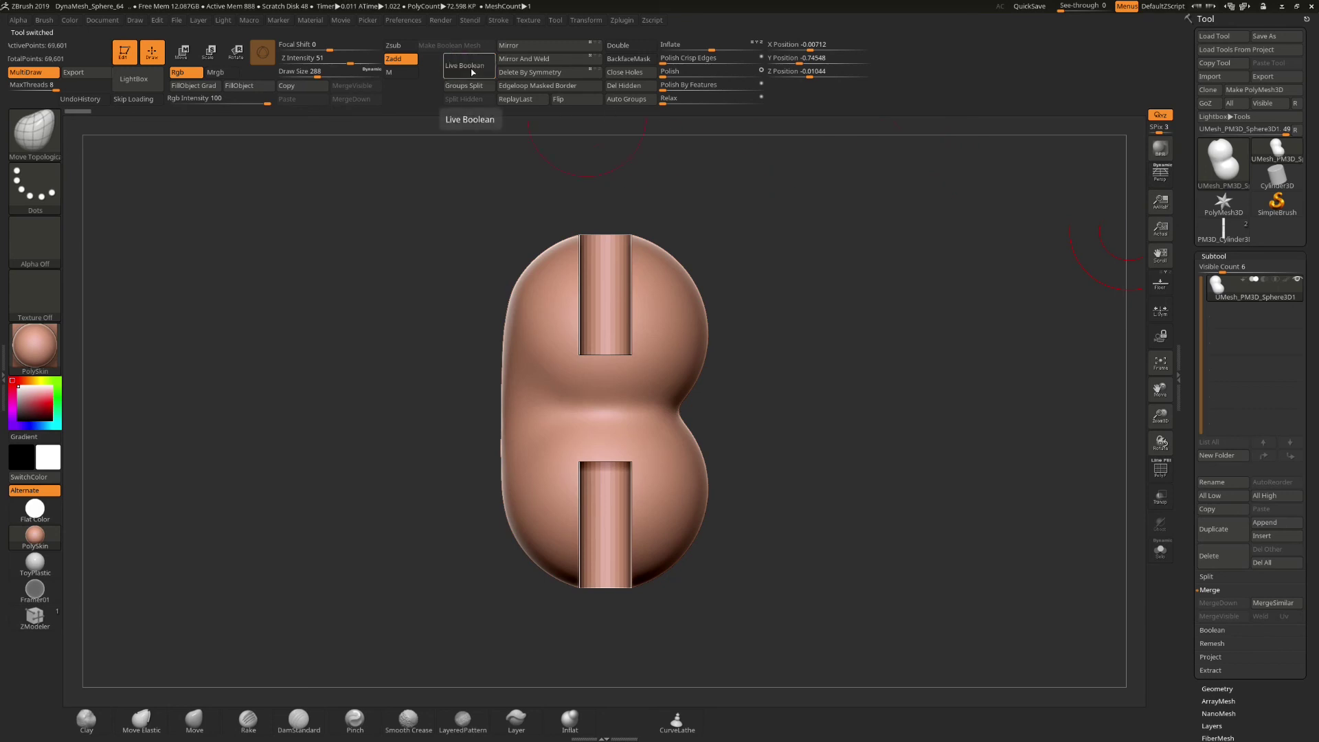
Display the cut mesh's wireframe and regroup its polygroups by topology continuity with Auto Groups.
left_click(1160, 471)
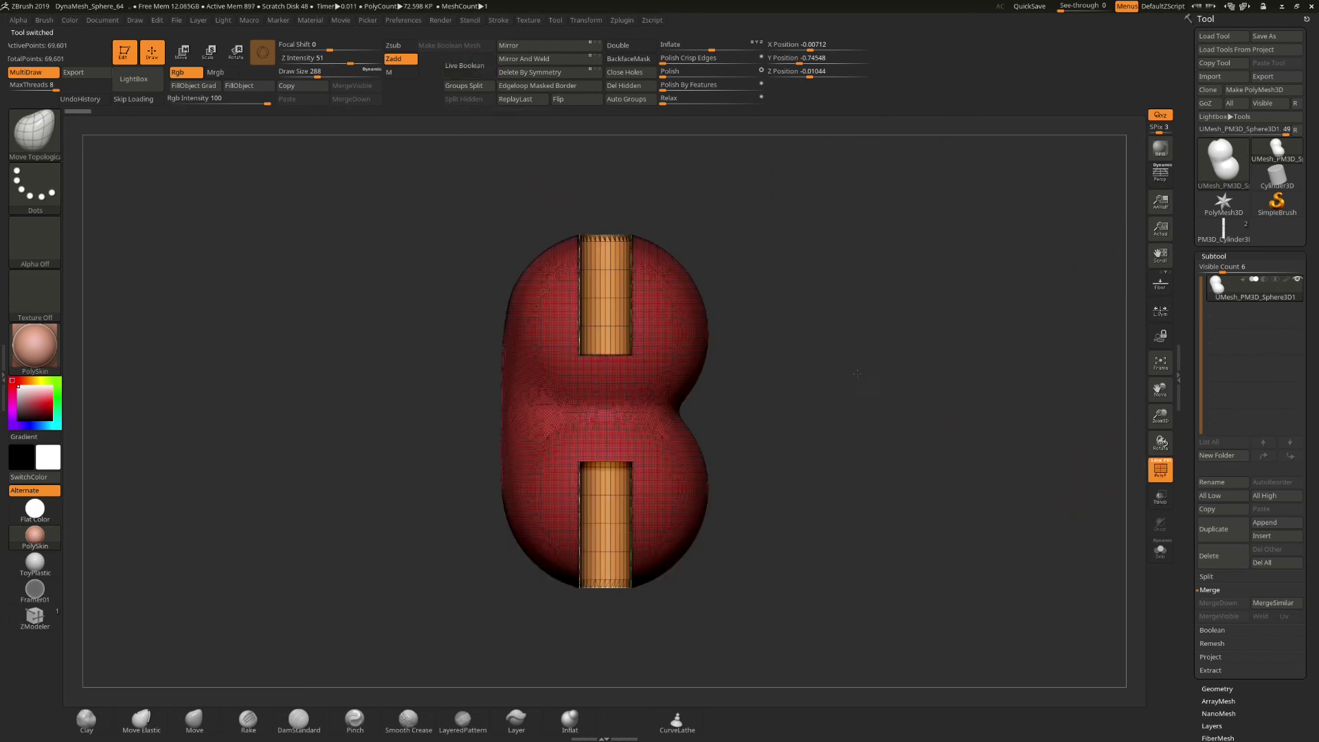
left_click_drag(858, 373, 645, 160)
left_click(638, 102)
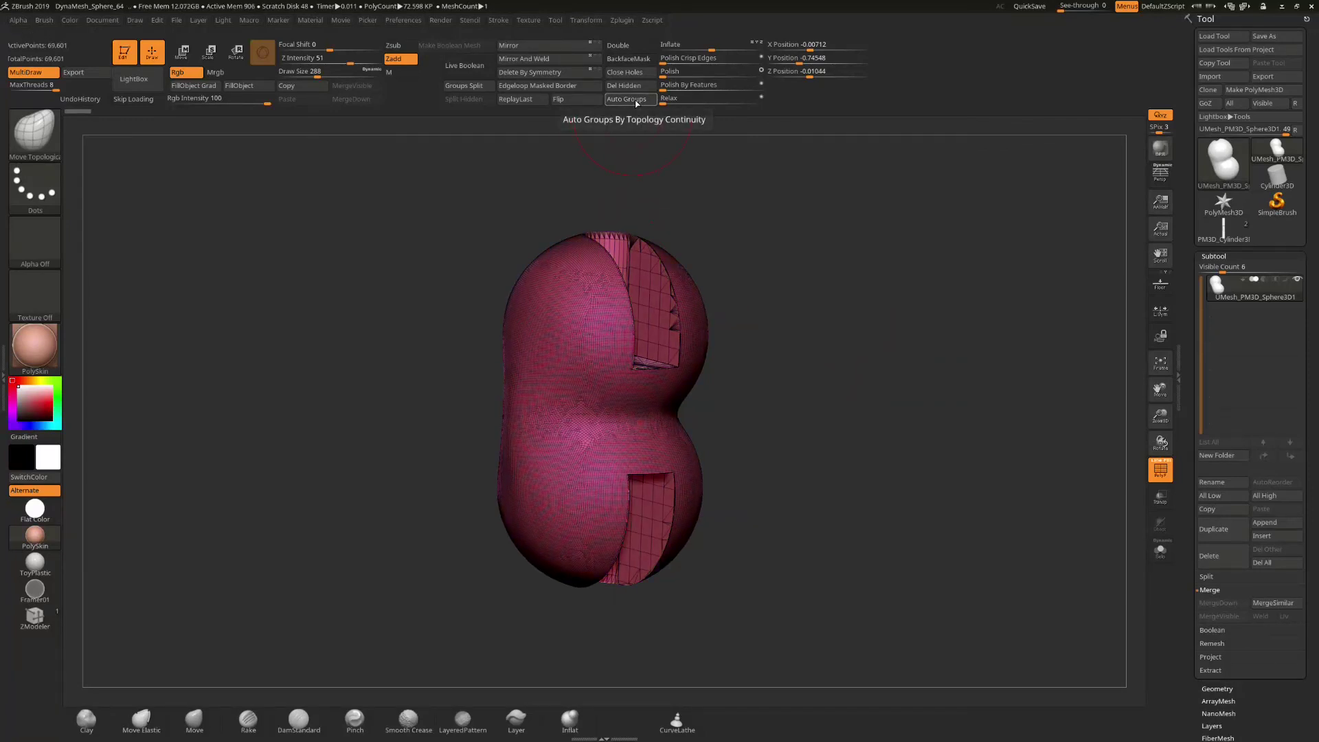
left_click_drag(789, 280, 821, 354)
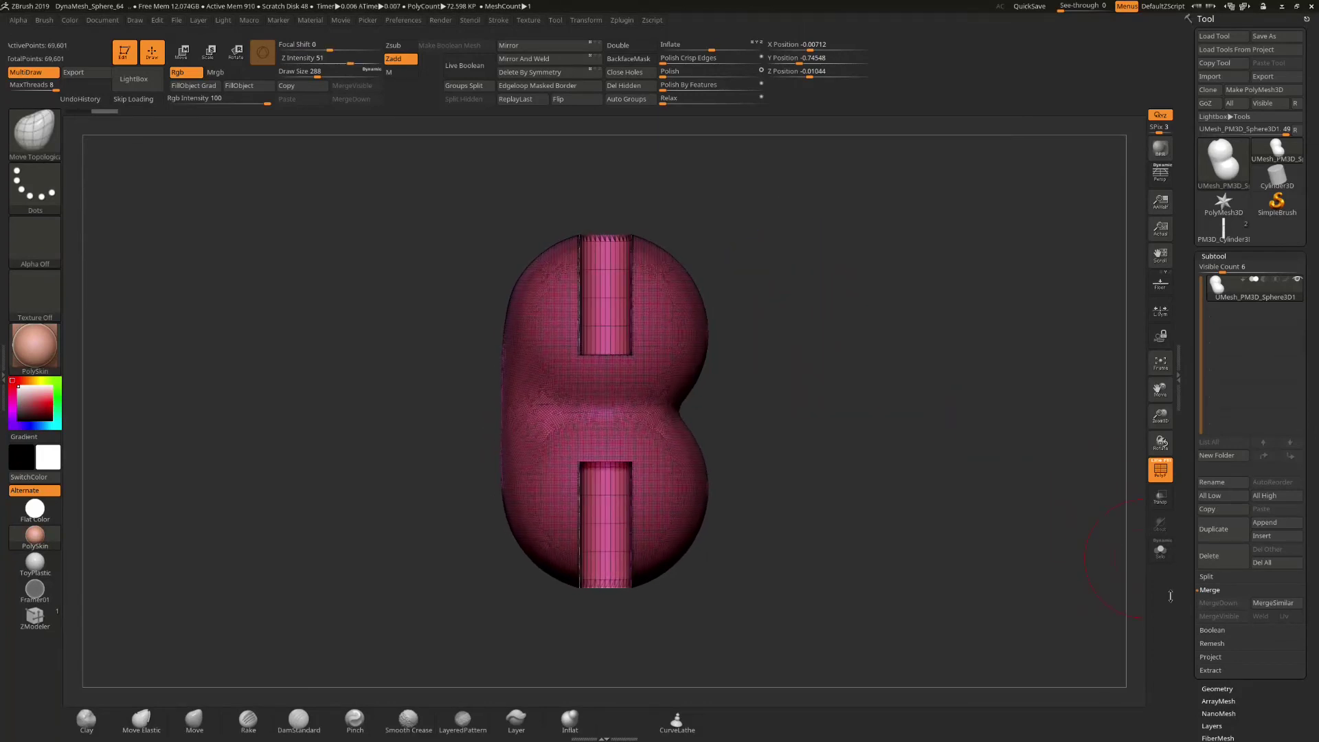
Remesh the cut body with DynaMesh at resolution 128 and hide the wireframe.
left_click(1214, 687)
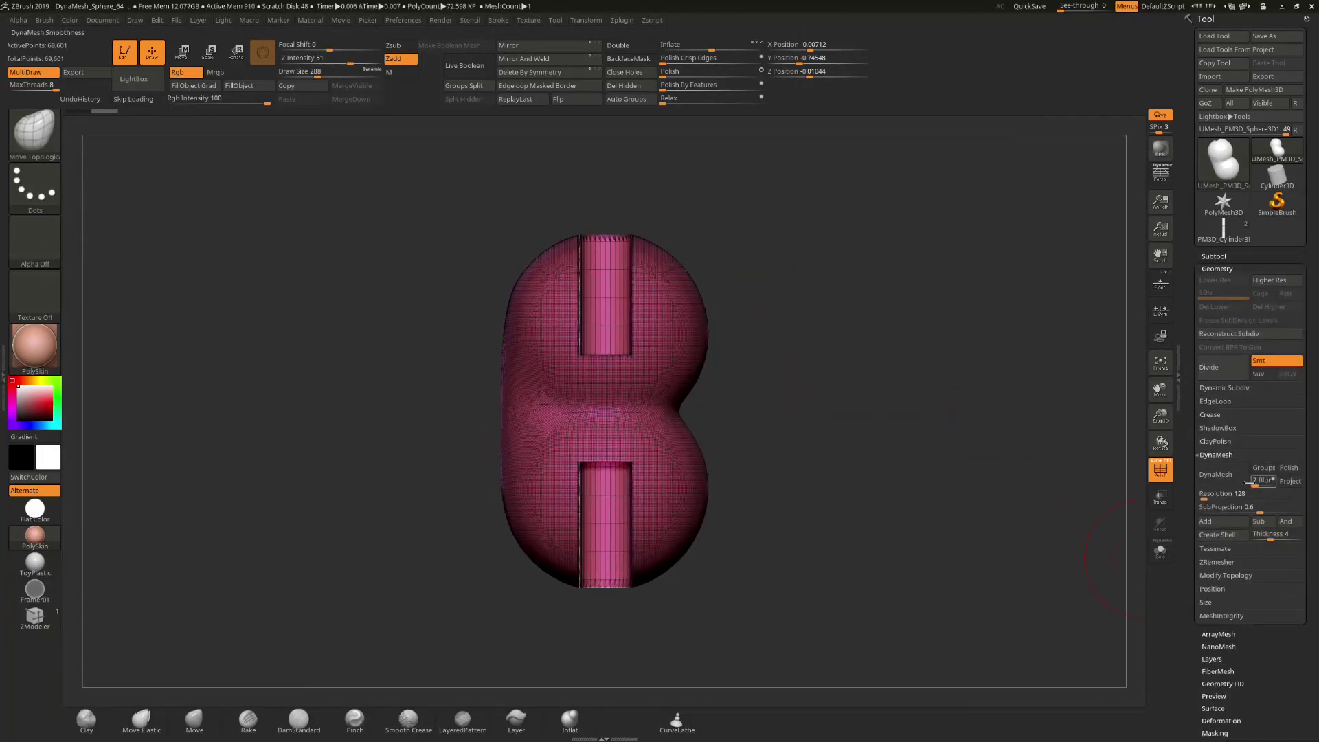
left_click(1222, 479)
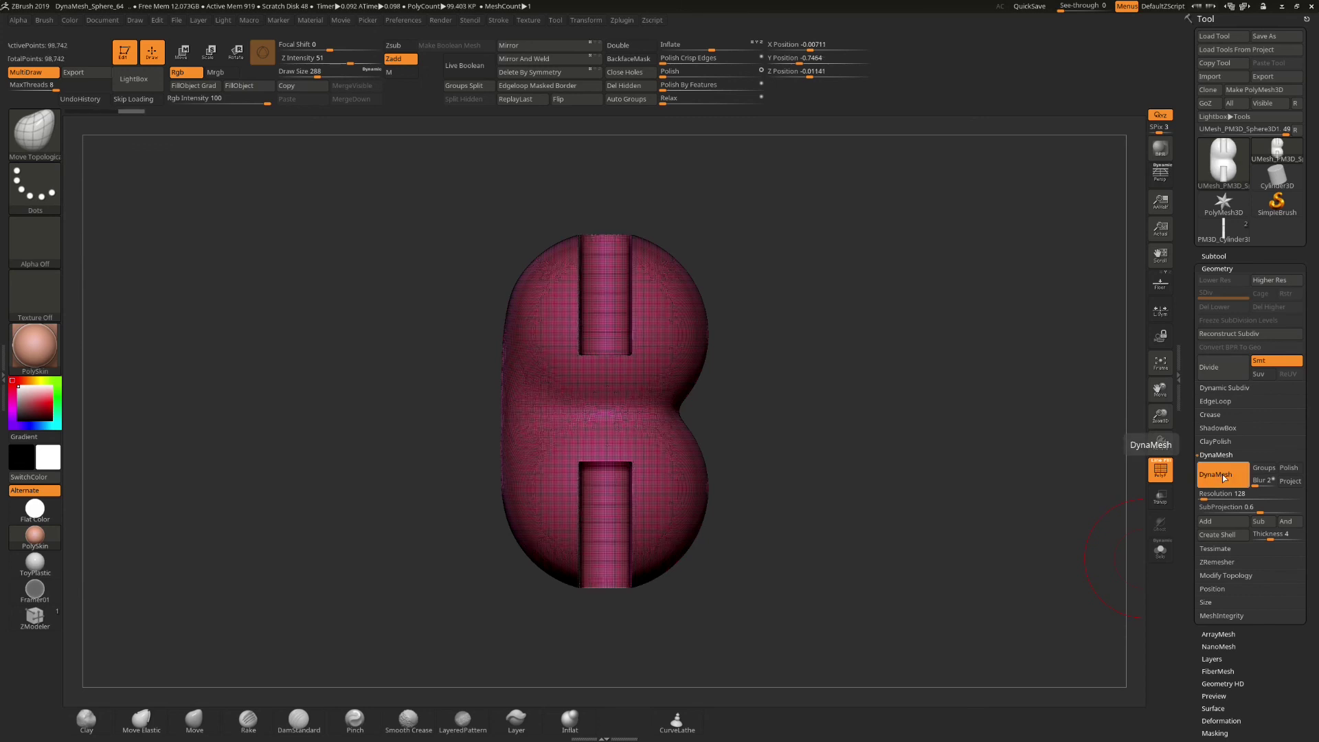
left_click(1160, 468)
mouse_move(892, 328)
left_mouse_down()
mouse_move(859, 344)
mouse_move(886, 350)
left_mouse_up()
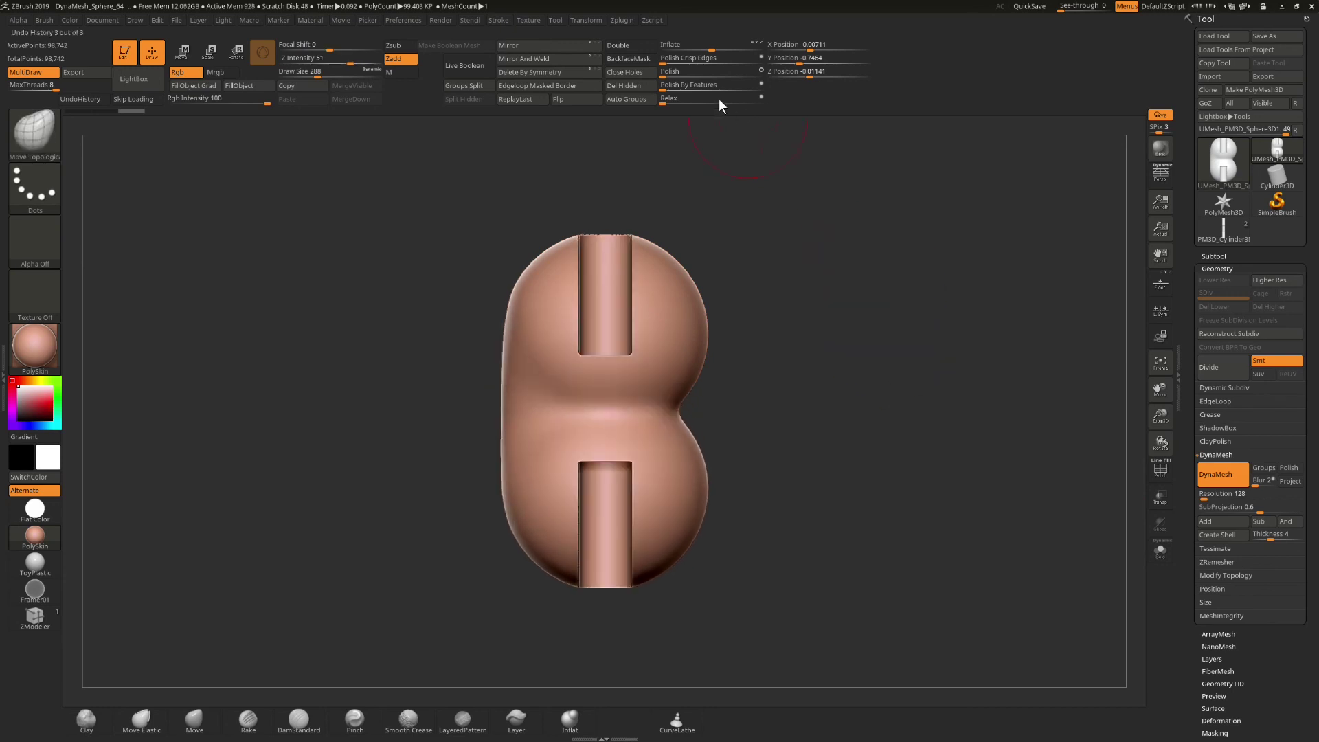
Soften the cut slot edges with Polish Crisp Edges and Relax, and inspect them from several angles.
left_click_drag(670, 59, 716, 63)
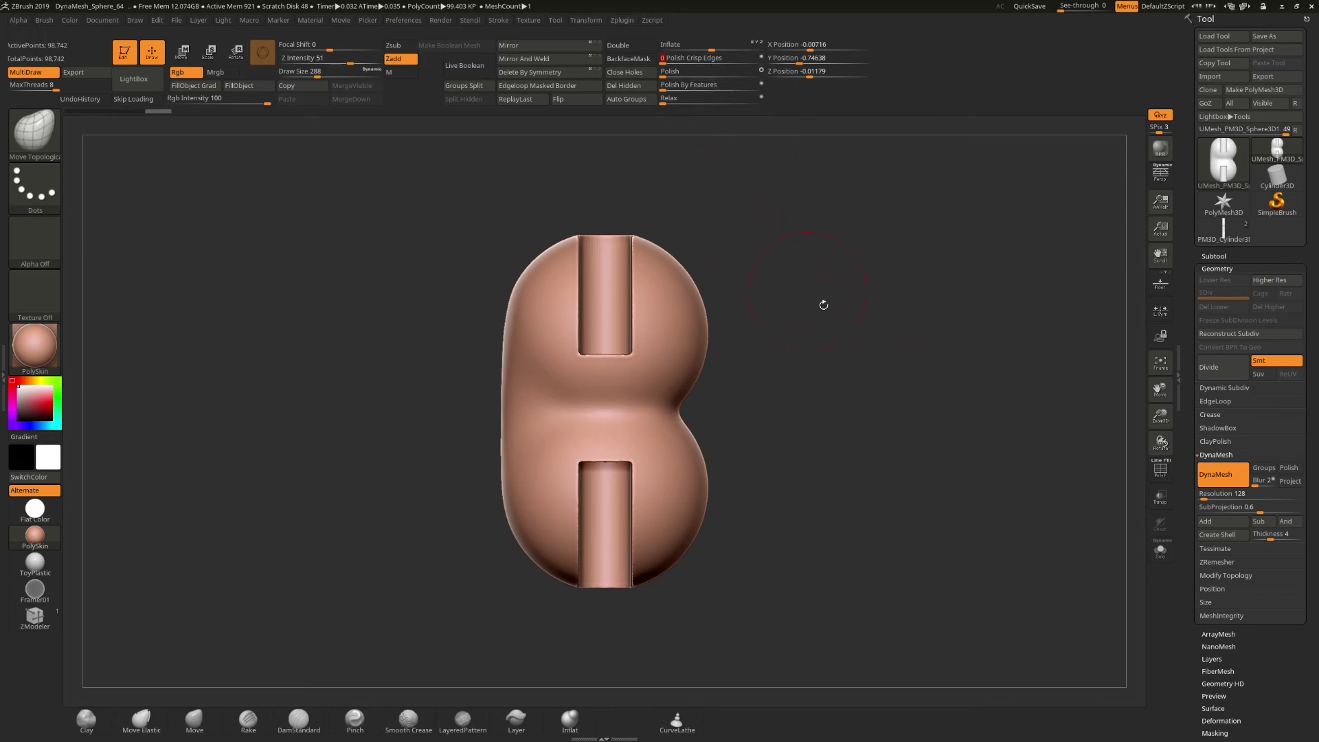
left_click_drag(822, 301, 833, 306)
left_click_drag(664, 104, 680, 75)
left_click_drag(714, 178, 742, 196)
mouse_move(784, 350)
left_mouse_down()
mouse_move(811, 398)
mouse_move(927, 341)
mouse_move(944, 322)
mouse_move(887, 235)
mouse_move(885, 344)
left_mouse_up()
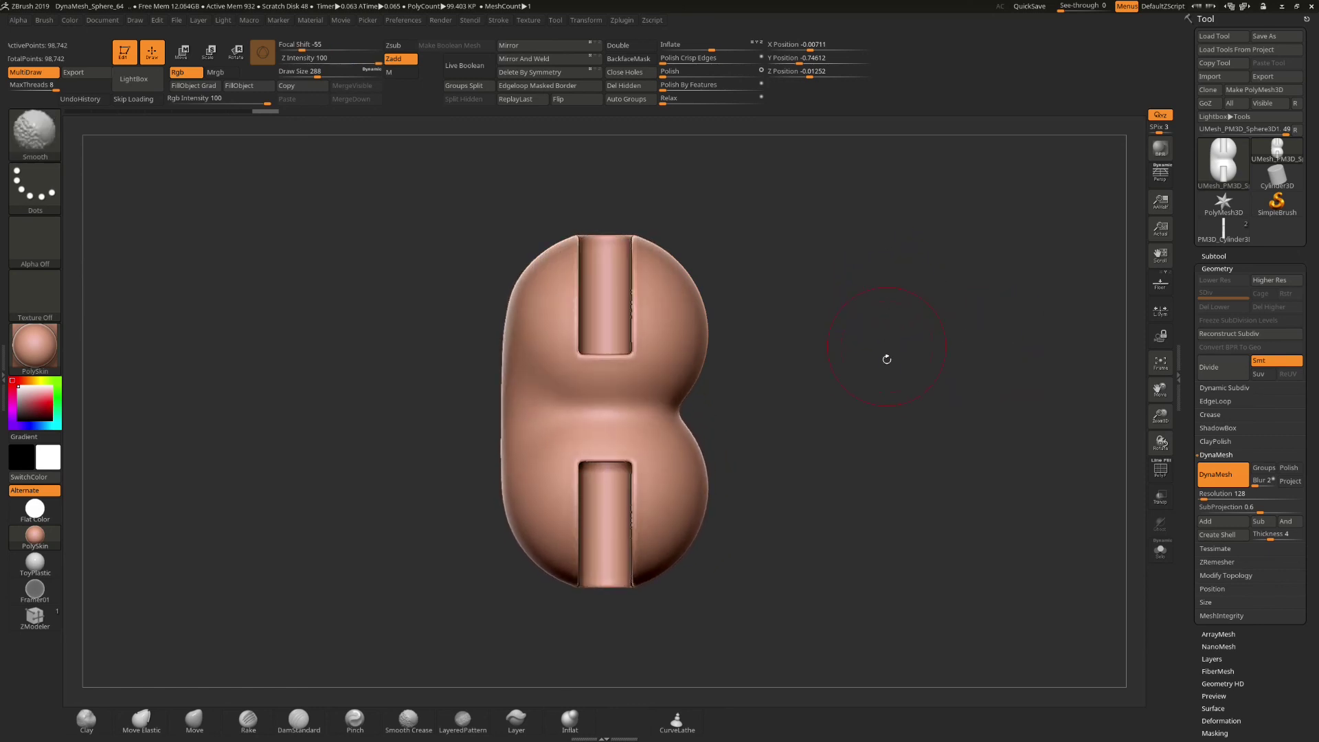
left_click_drag(804, 433, 815, 469)
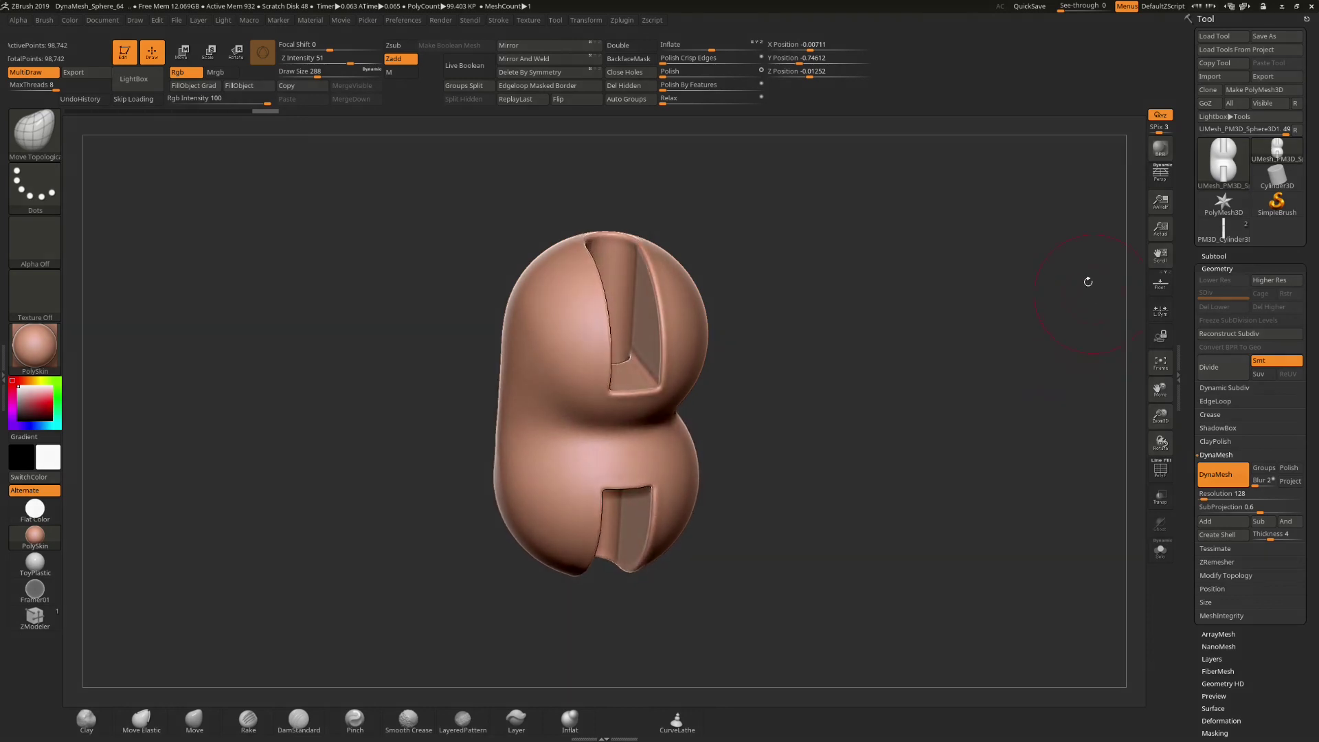